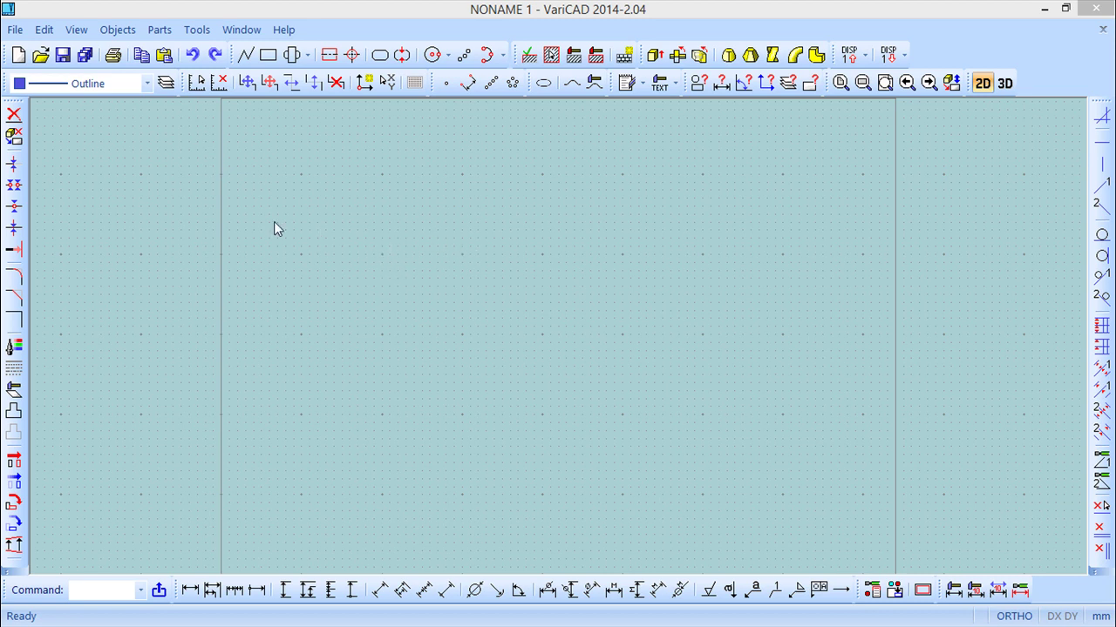
Open the sample1 drawing from the varicad folder and bring all of its views into sight
{"action": "left_click", "coordinate": [15, 30]}
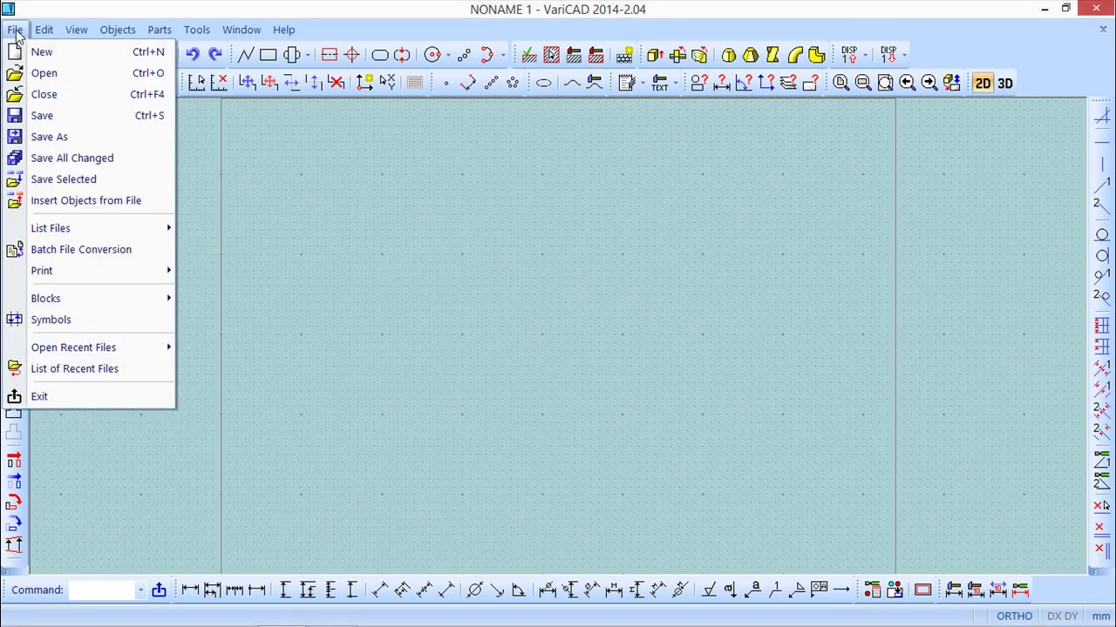
{"action": "left_click", "coordinate": [50, 75]}
{"action": "left_click_drag", "start_coordinate": [462, 96], "coordinate": [466, 287]}
{"action": "left_click", "coordinate": [131, 206]}
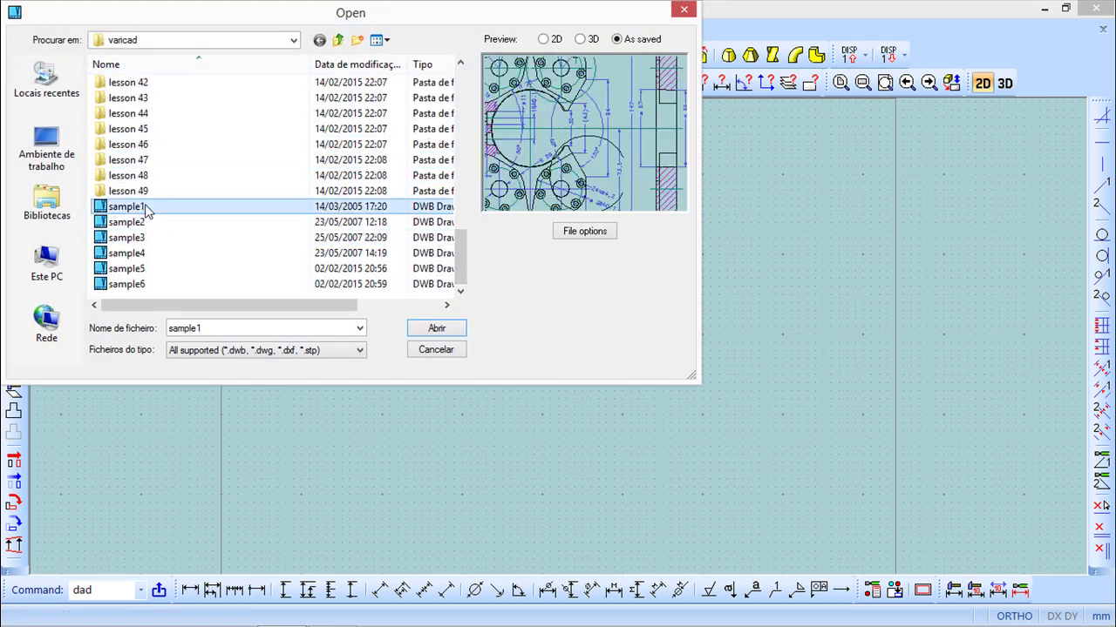
{"action": "left_click", "coordinate": [443, 330]}
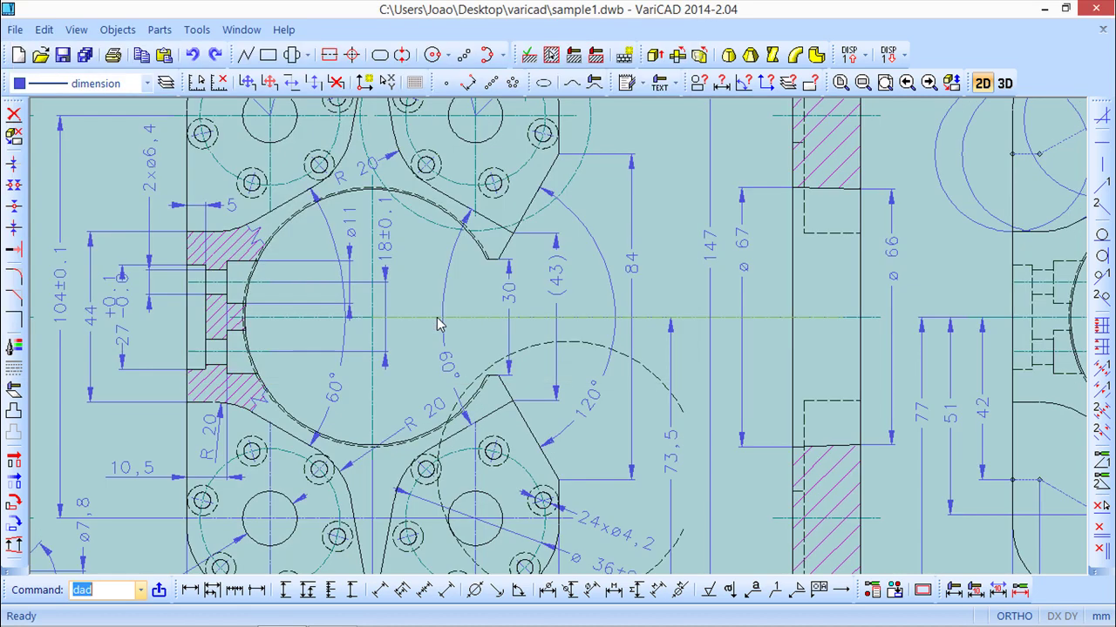
{"action": "scroll", "coordinate": [543, 317], "scroll_direction": "down", "scroll_amount": 4}
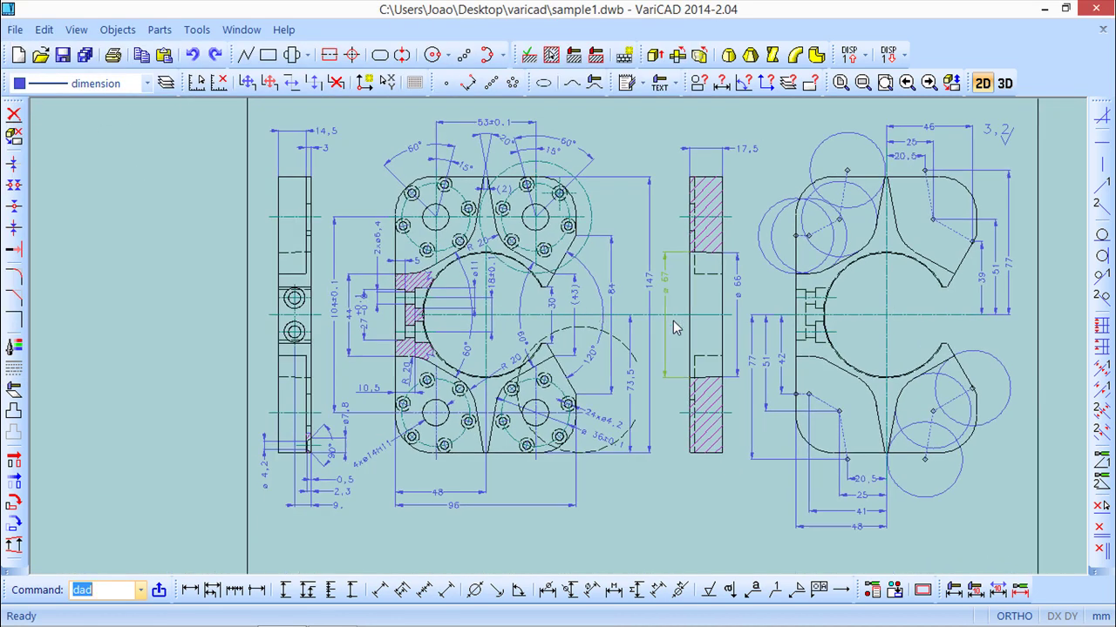
{"action": "middle_click_drag", "start_coordinate": [668, 323], "coordinate": [560, 328]}
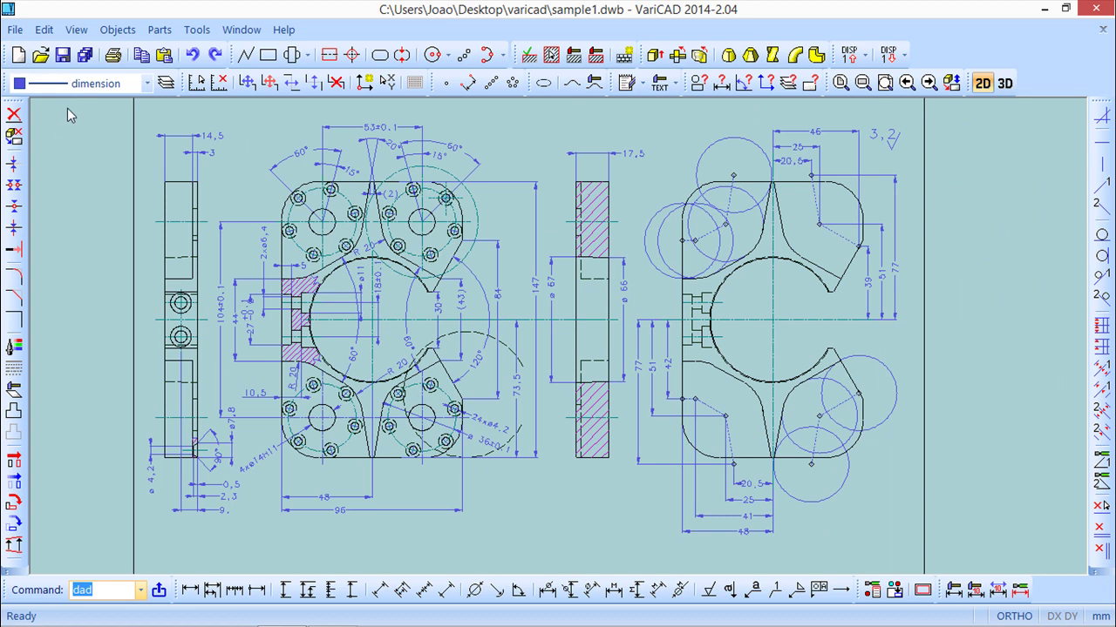
Start a batch print with the option to create a predefined list, using sample1.dwb as the file to print
{"action": "left_click", "coordinate": [15, 30]}
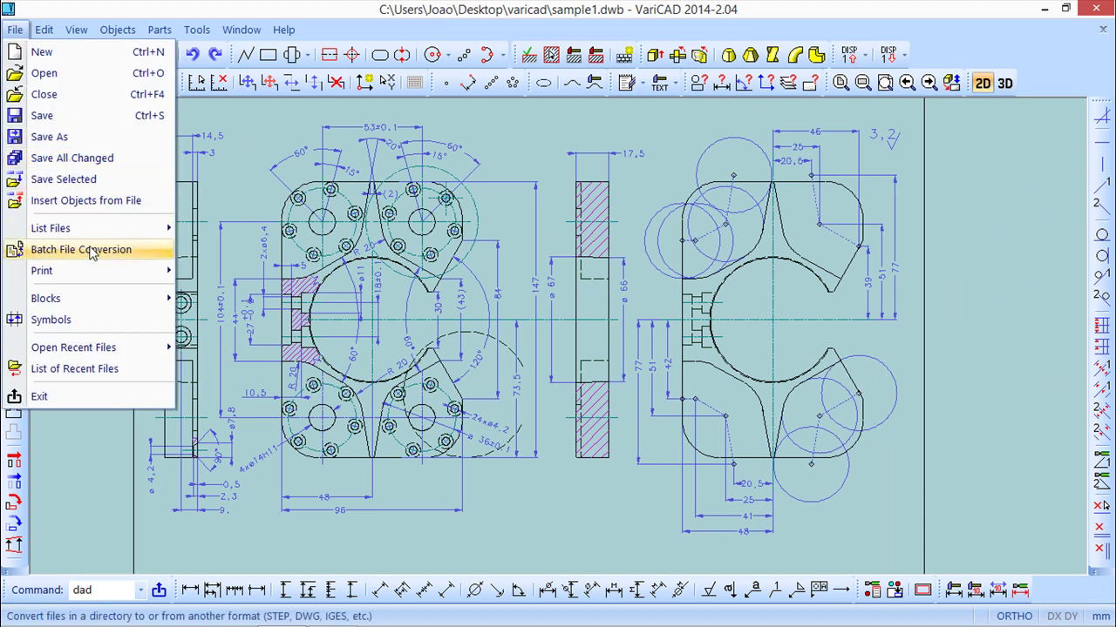
{"action": "mouse_move", "coordinate": [96, 279]}
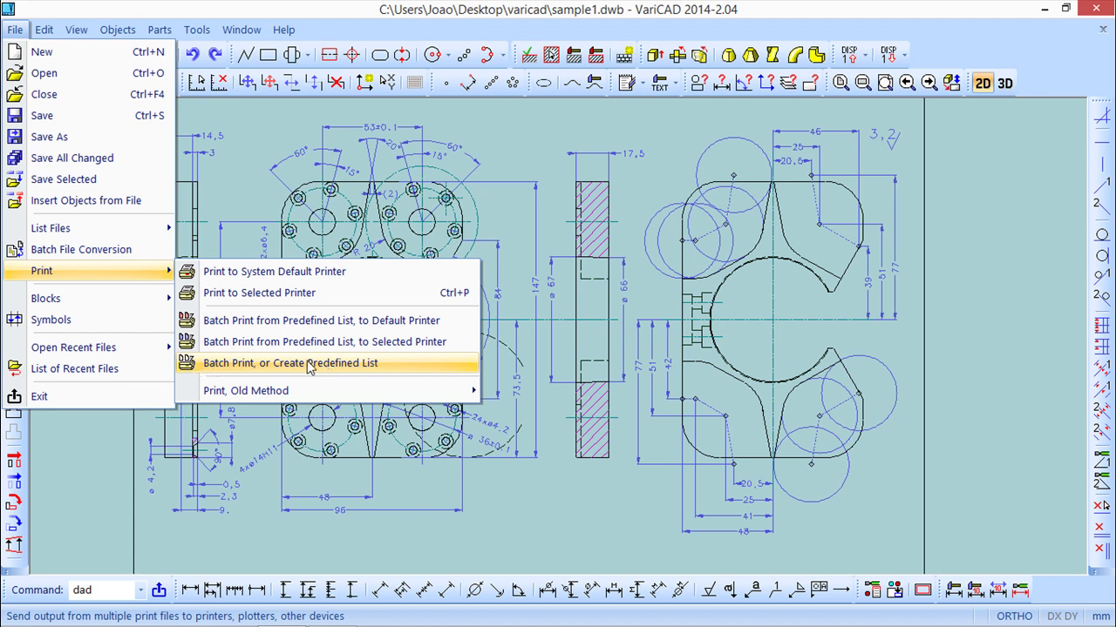
{"action": "left_click", "coordinate": [339, 367]}
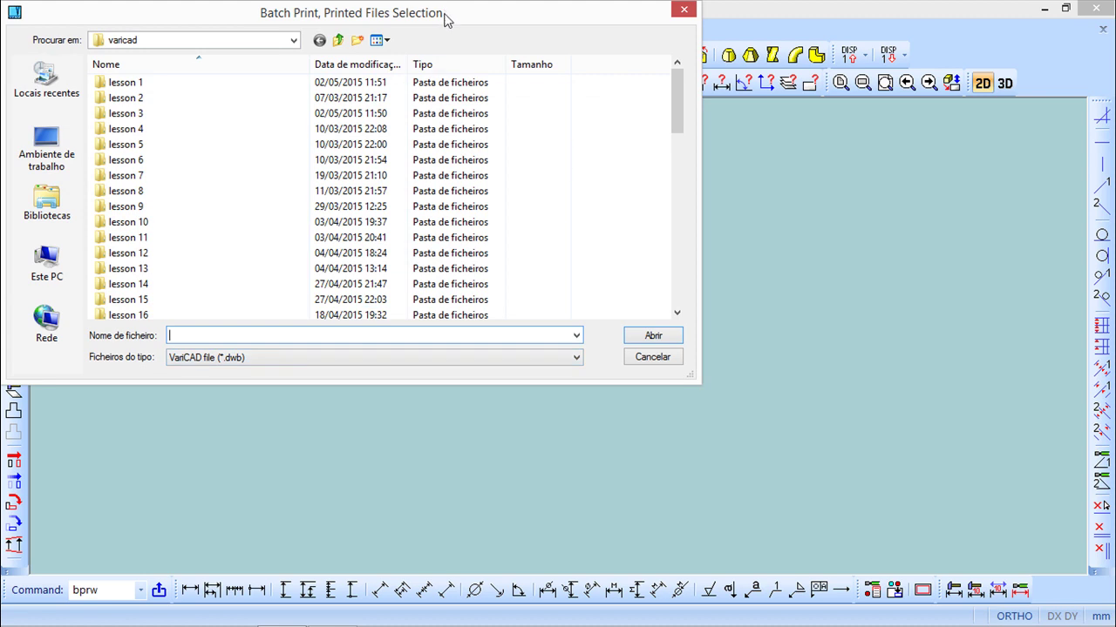
{"action": "left_click_drag", "start_coordinate": [447, 18], "coordinate": [515, 77]}
{"action": "left_click_drag", "start_coordinate": [751, 180], "coordinate": [753, 369]}
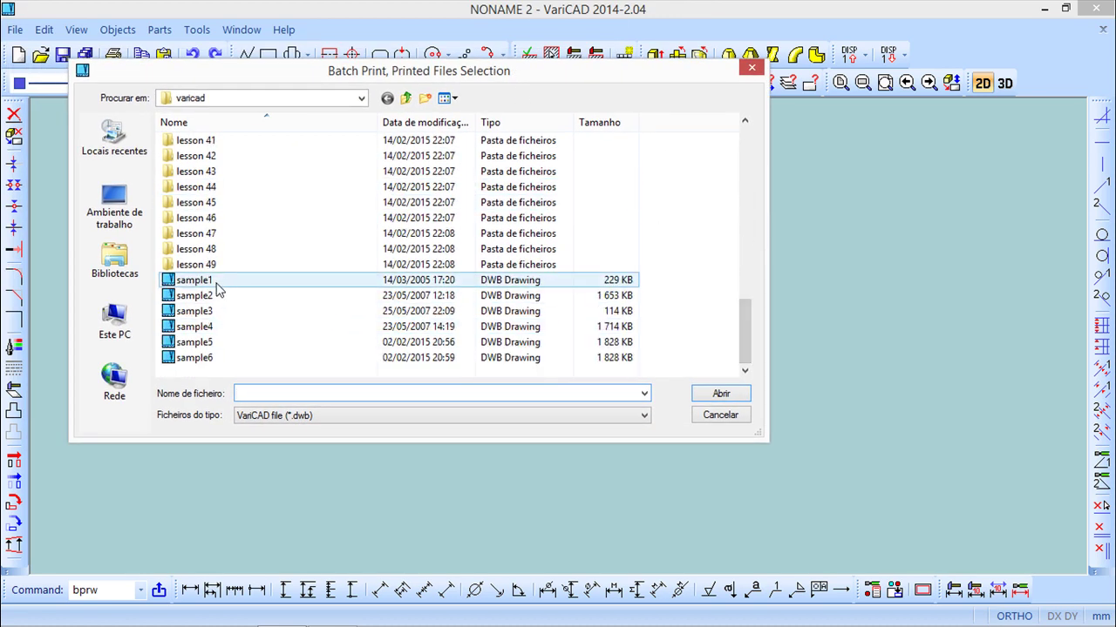
{"action": "left_click", "coordinate": [219, 284]}
{"action": "left_click", "coordinate": [728, 396]}
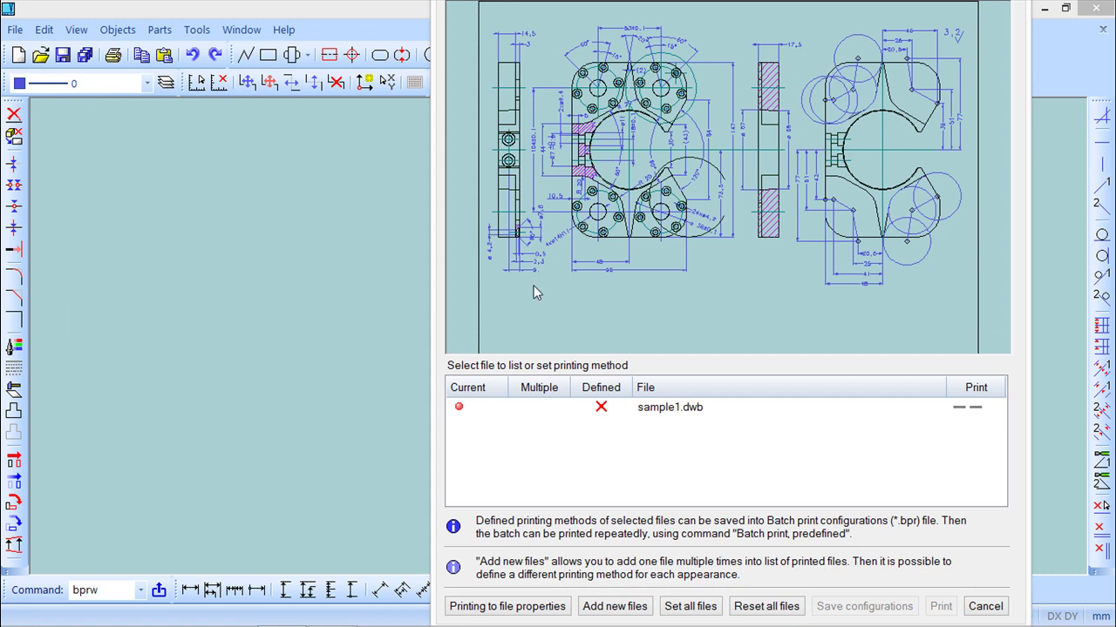
{"action": "left_click", "coordinate": [616, 410]}
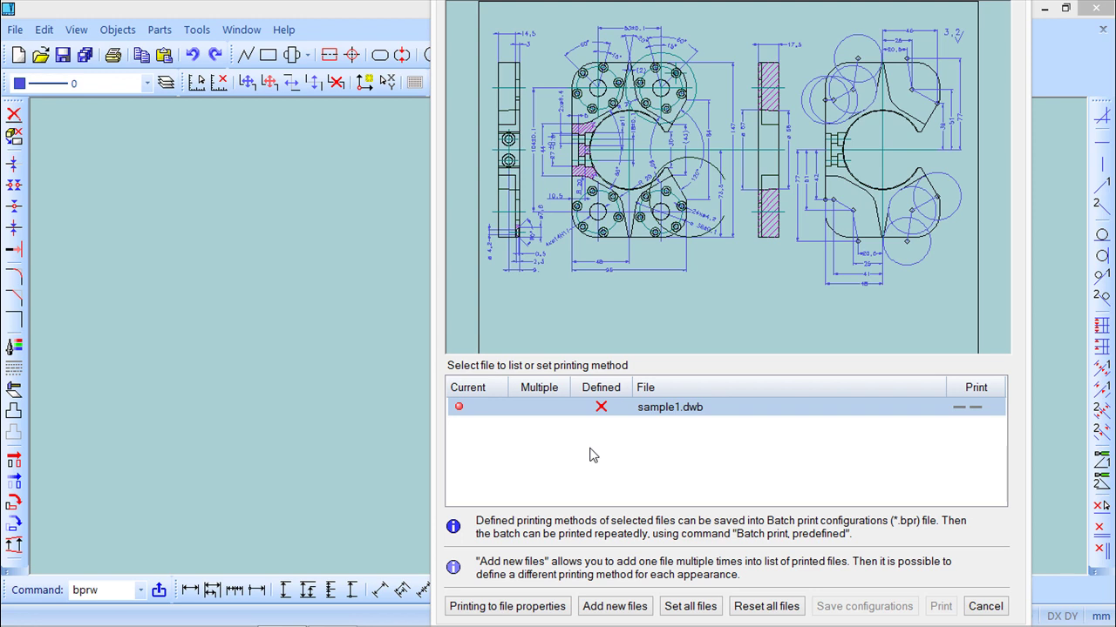
{"action": "left_click", "coordinate": [609, 491]}
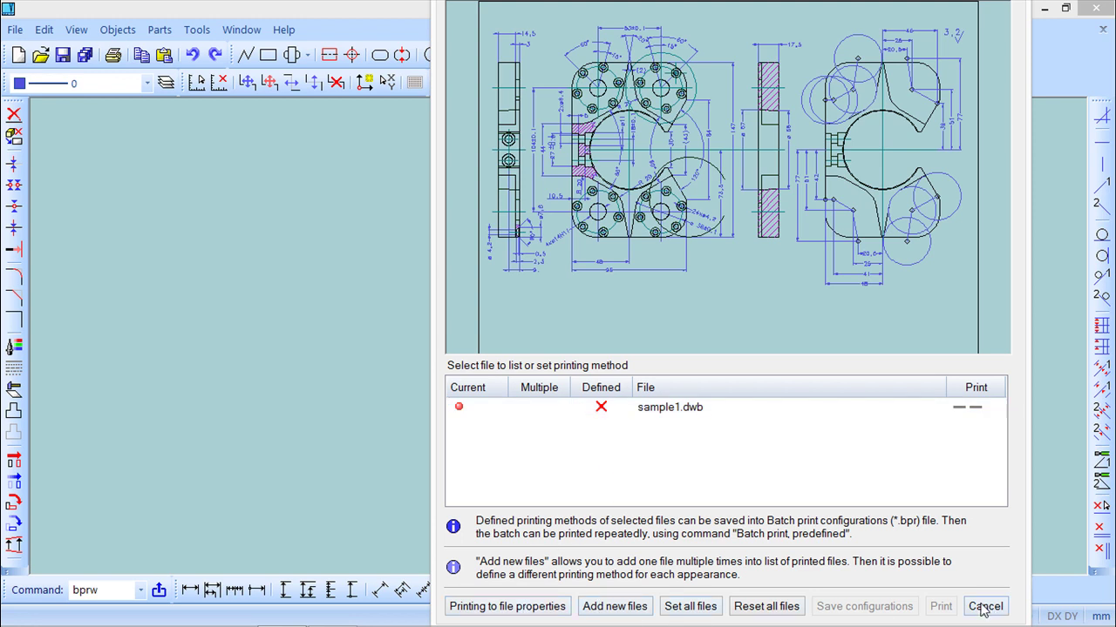
{"action": "left_click", "coordinate": [598, 408]}
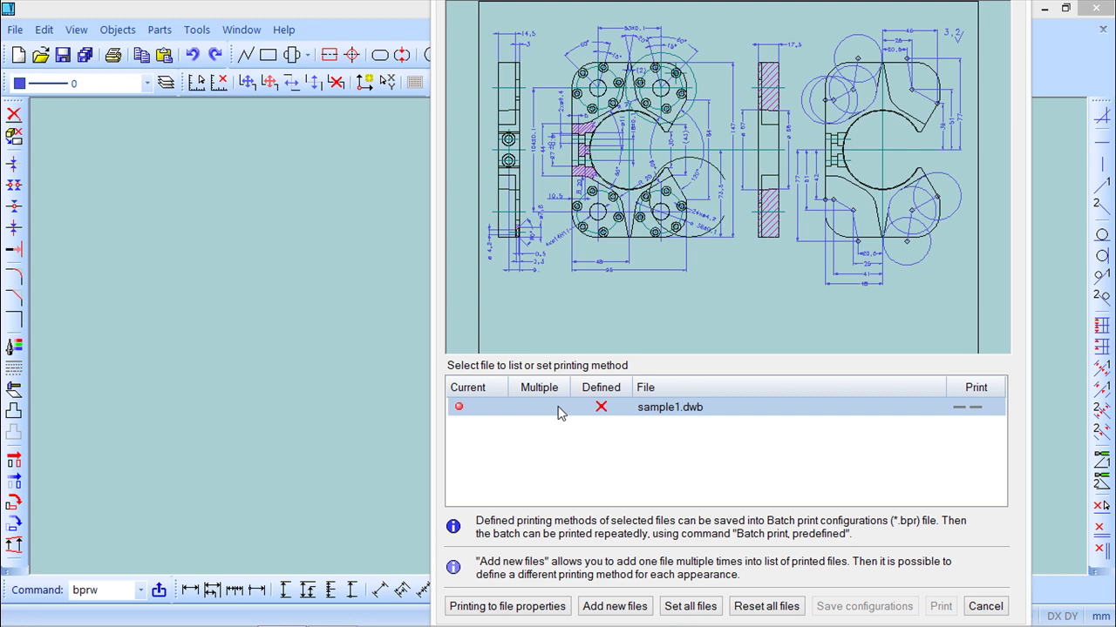
Set sample1.dwb's printing method to a defined rectangular area of about 140 x 88 mm over the main view, then preview and accept it
{"action": "right_click", "coordinate": [674, 410]}
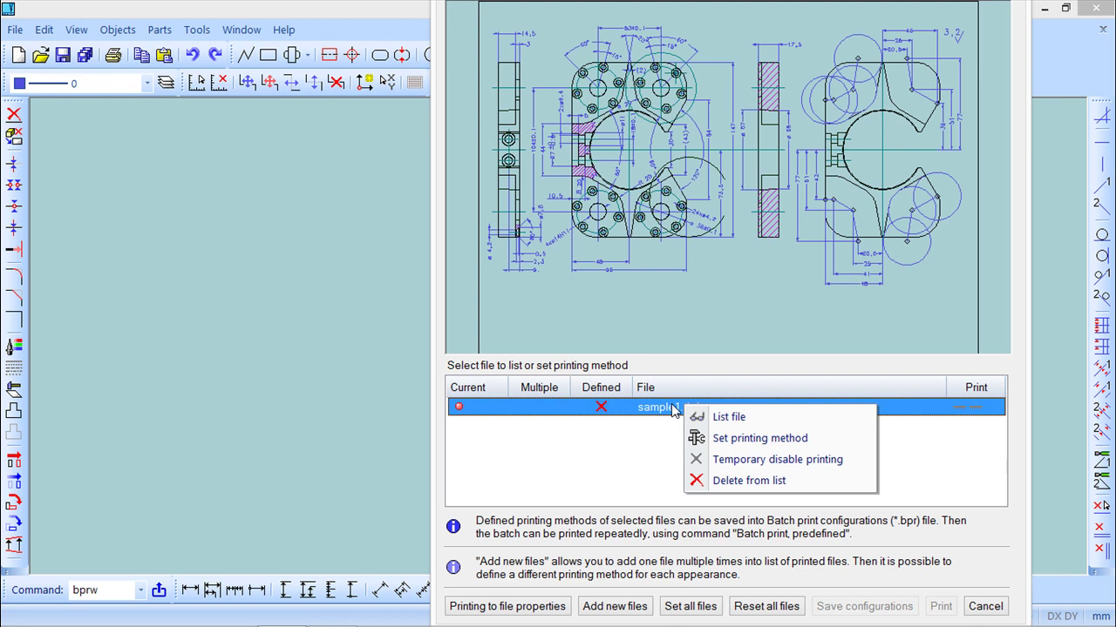
{"action": "left_click", "coordinate": [765, 441]}
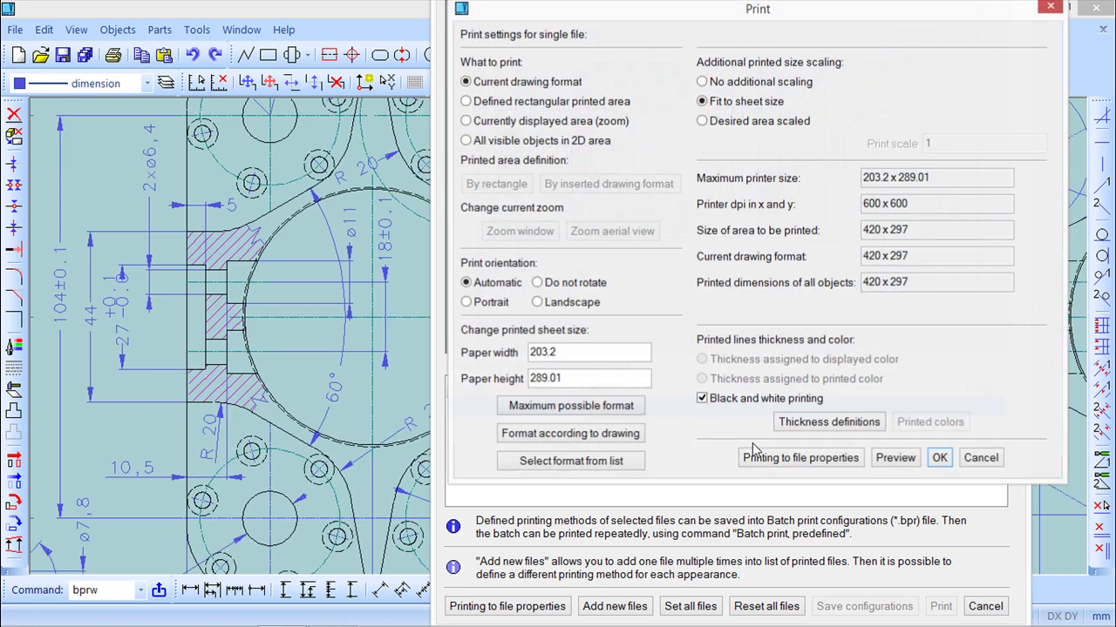
{"action": "left_click_drag", "start_coordinate": [727, 12], "coordinate": [494, 92]}
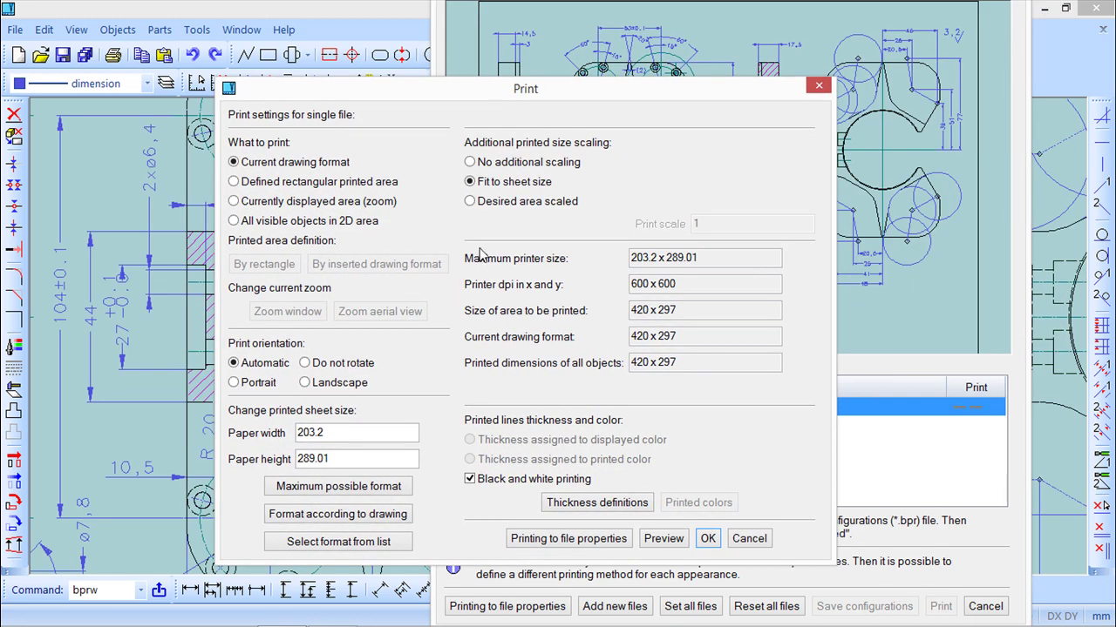
{"action": "left_click_drag", "start_coordinate": [494, 96], "coordinate": [483, 75]}
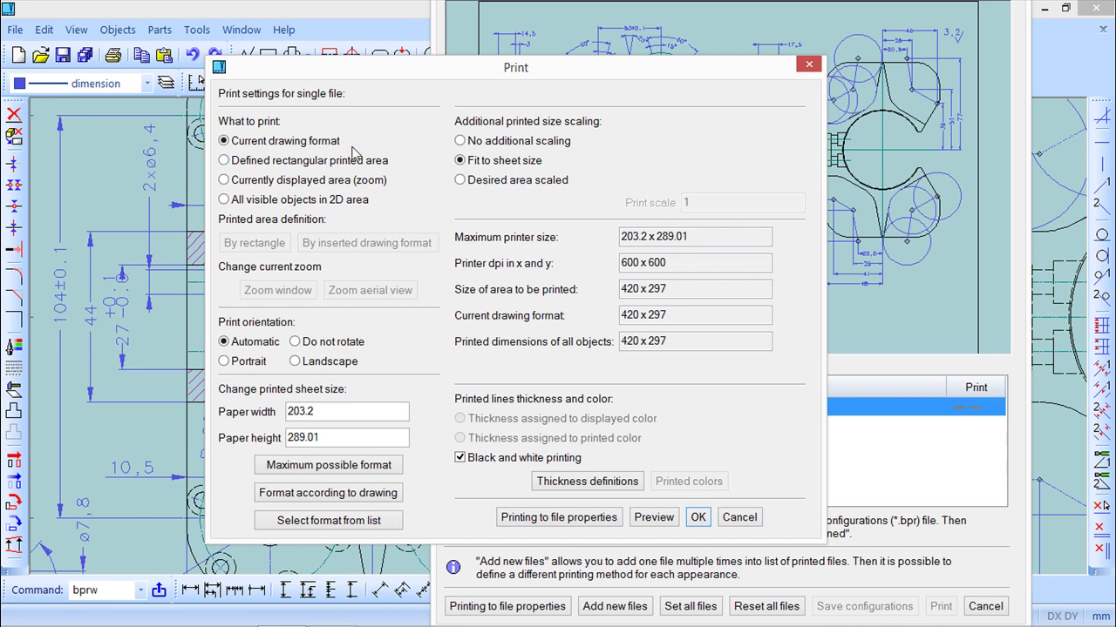
{"action": "left_click", "coordinate": [224, 161]}
{"action": "left_click", "coordinate": [261, 242]}
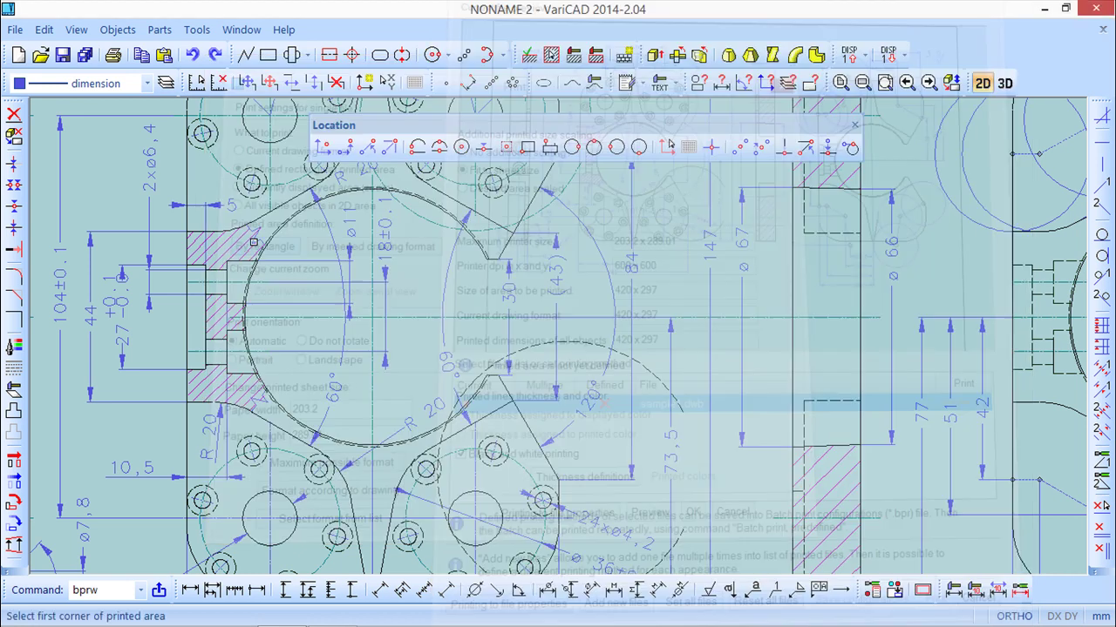
{"action": "left_click", "coordinate": [810, 568]}
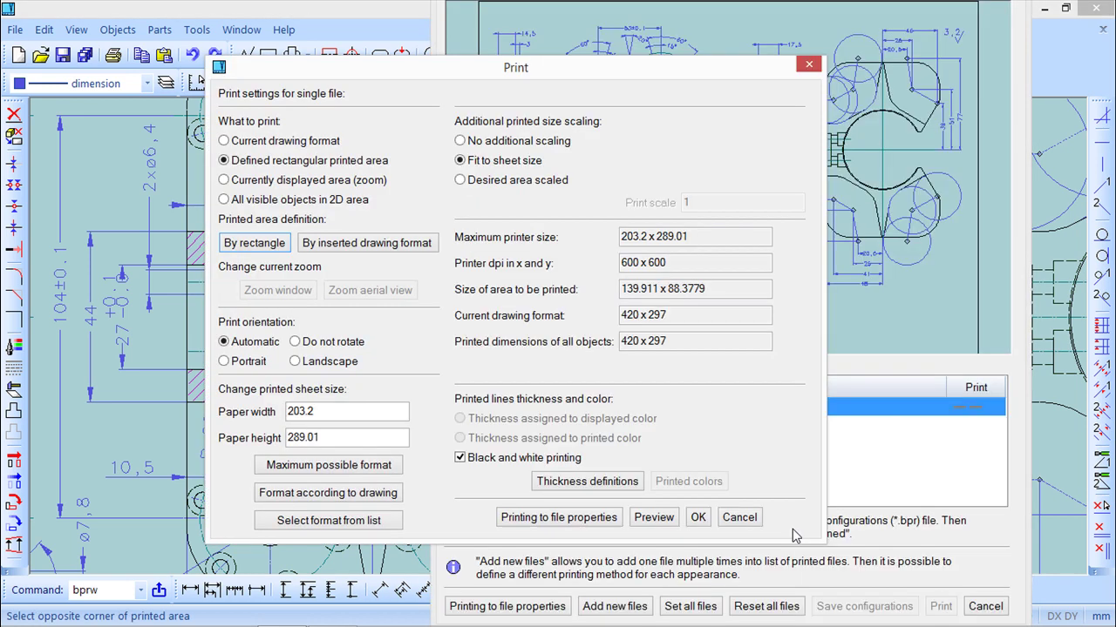
{"action": "left_click", "coordinate": [653, 518]}
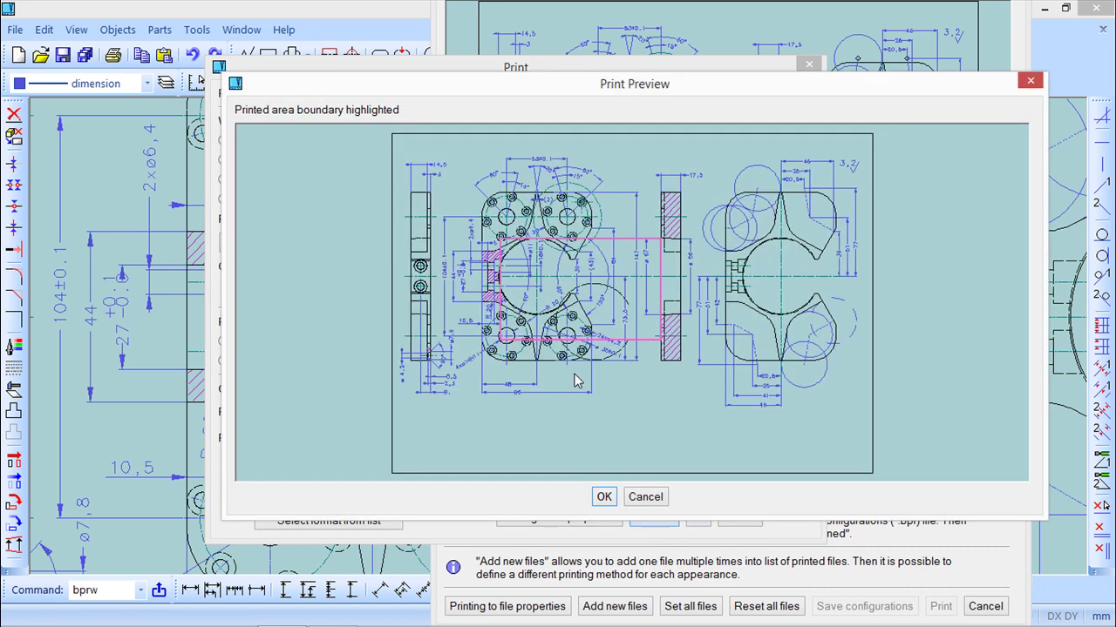
{"action": "left_click", "coordinate": [604, 497]}
{"action": "left_click", "coordinate": [700, 519]}
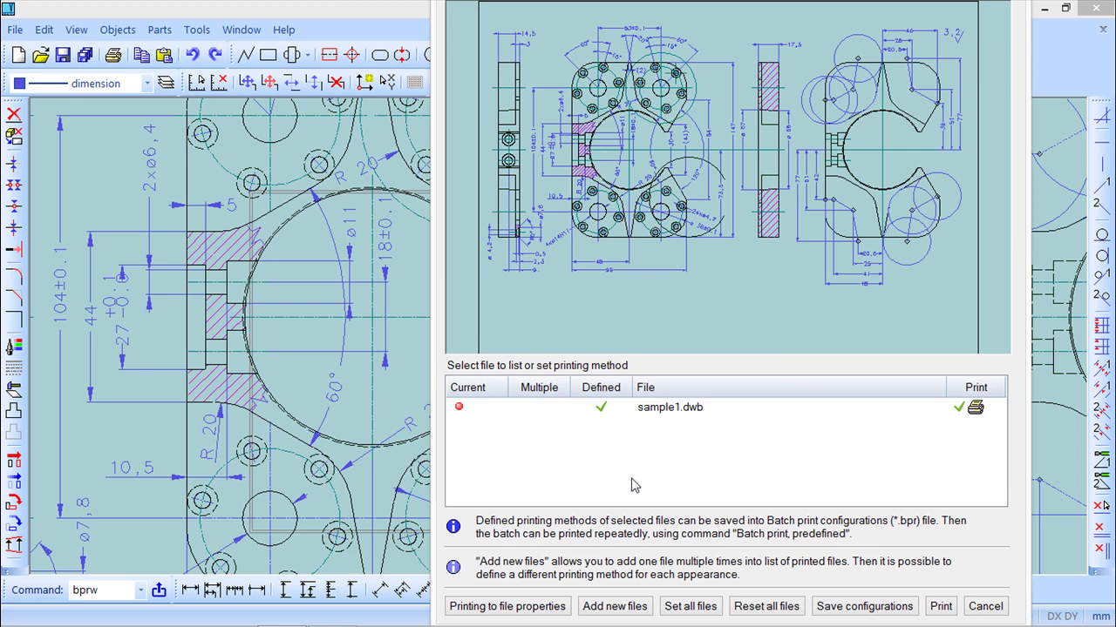
{"action": "left_click", "coordinate": [467, 411]}
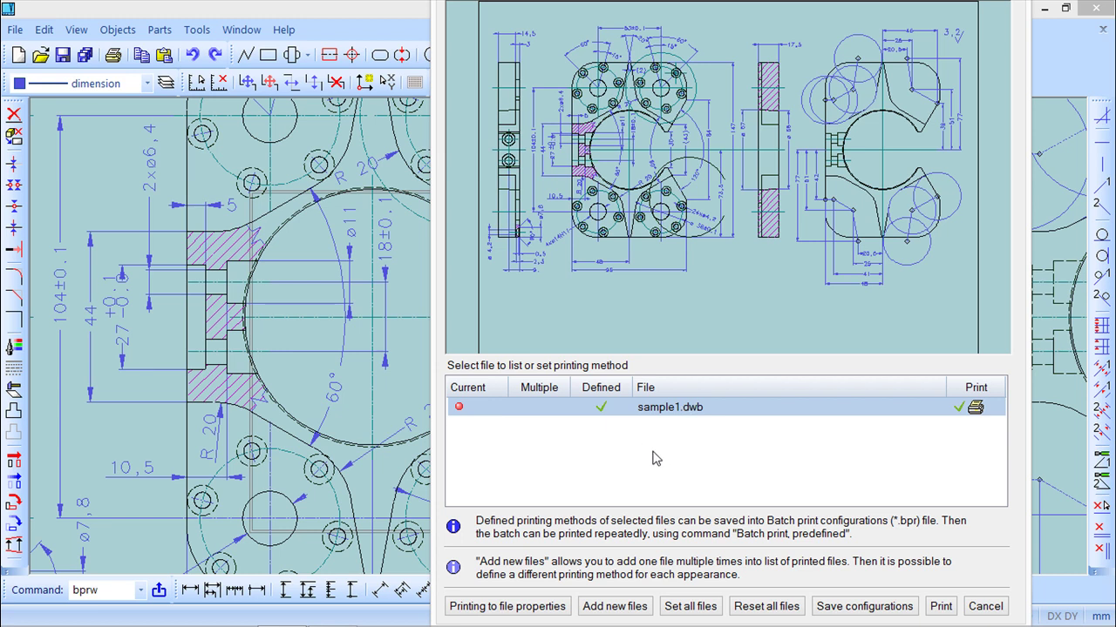
{"action": "left_click", "coordinate": [617, 482]}
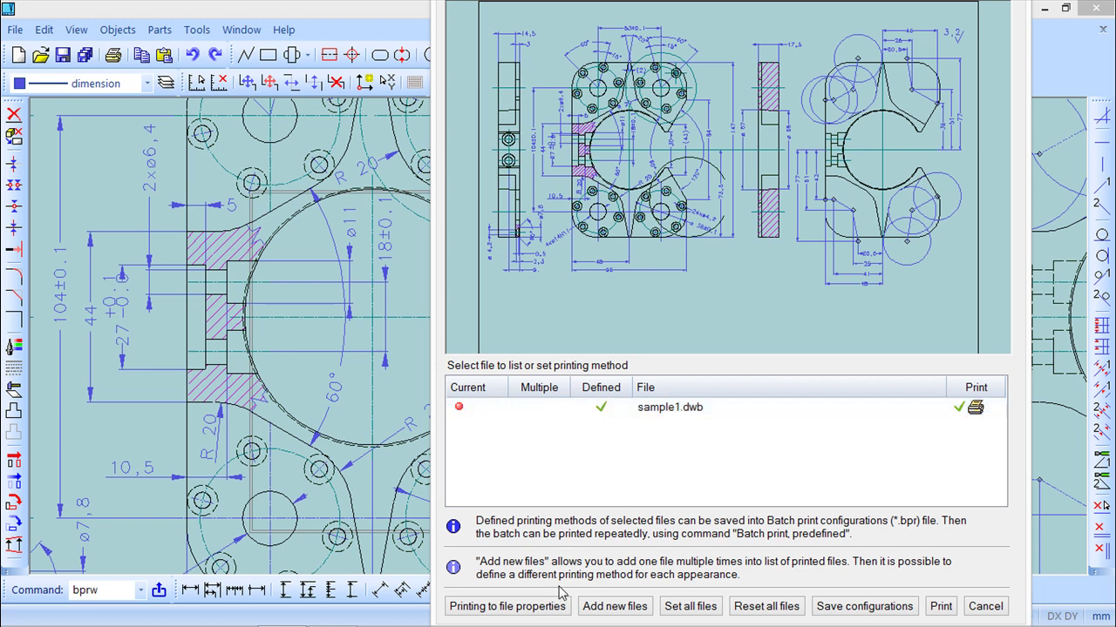
{"action": "right_click", "coordinate": [677, 409]}
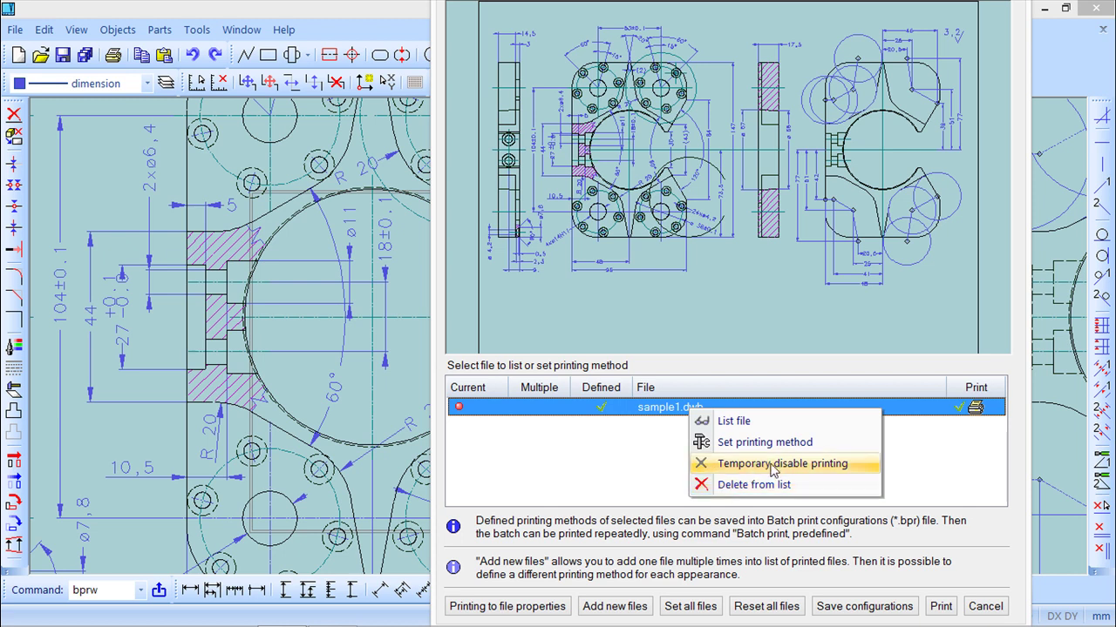
{"action": "left_click", "coordinate": [740, 387]}
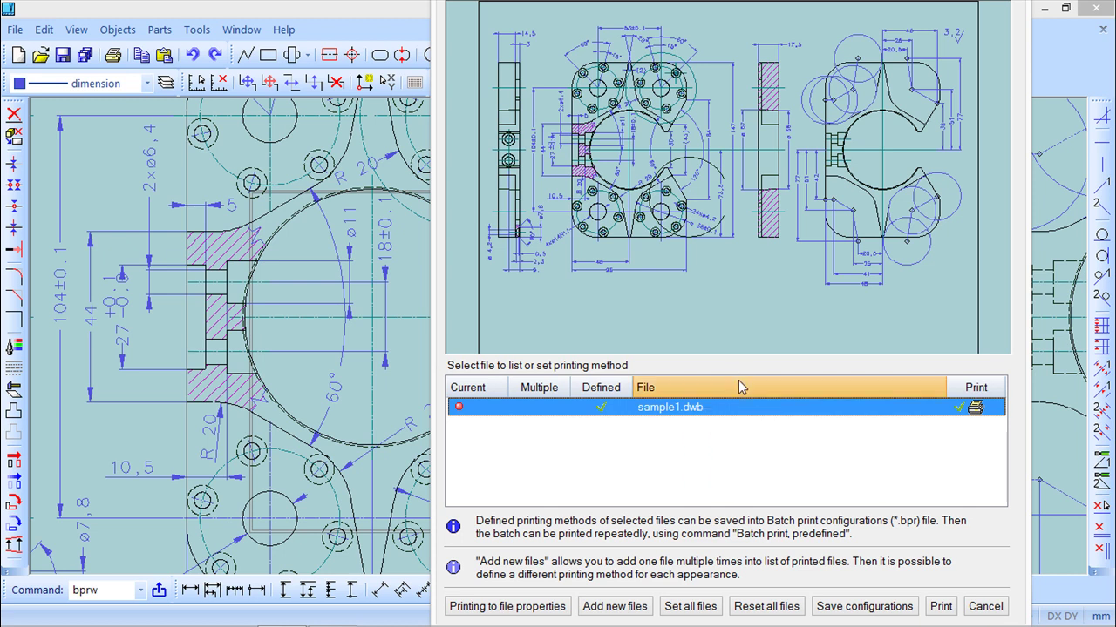
Add sample1.dwb to the batch print list a second time
{"action": "left_click", "coordinate": [622, 606]}
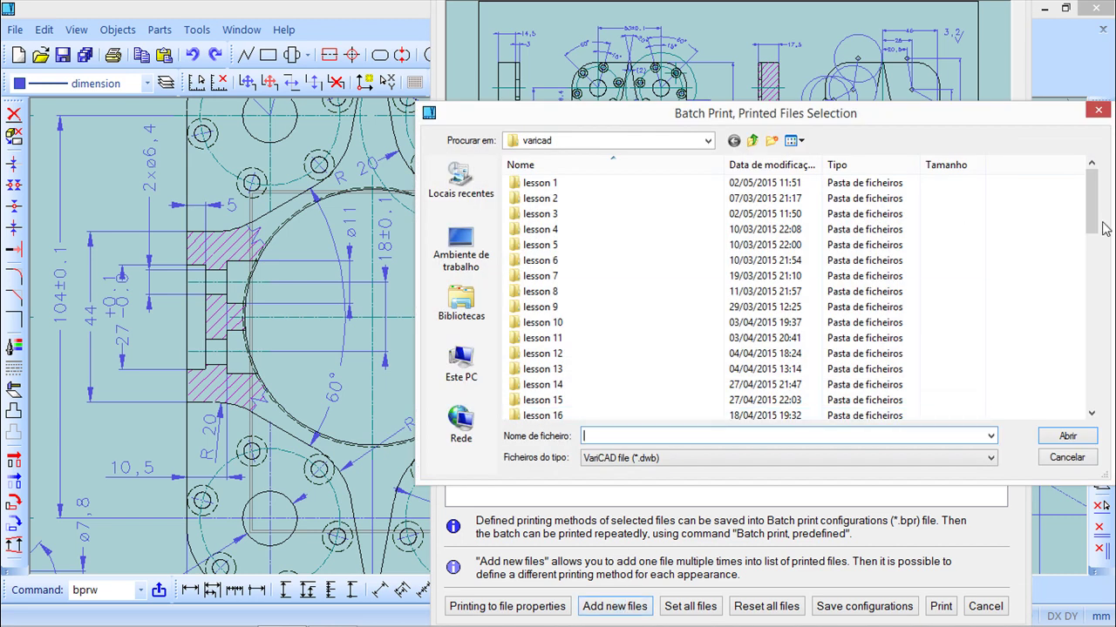
{"action": "left_click_drag", "start_coordinate": [1093, 241], "coordinate": [1093, 383]}
{"action": "left_click", "coordinate": [578, 326]}
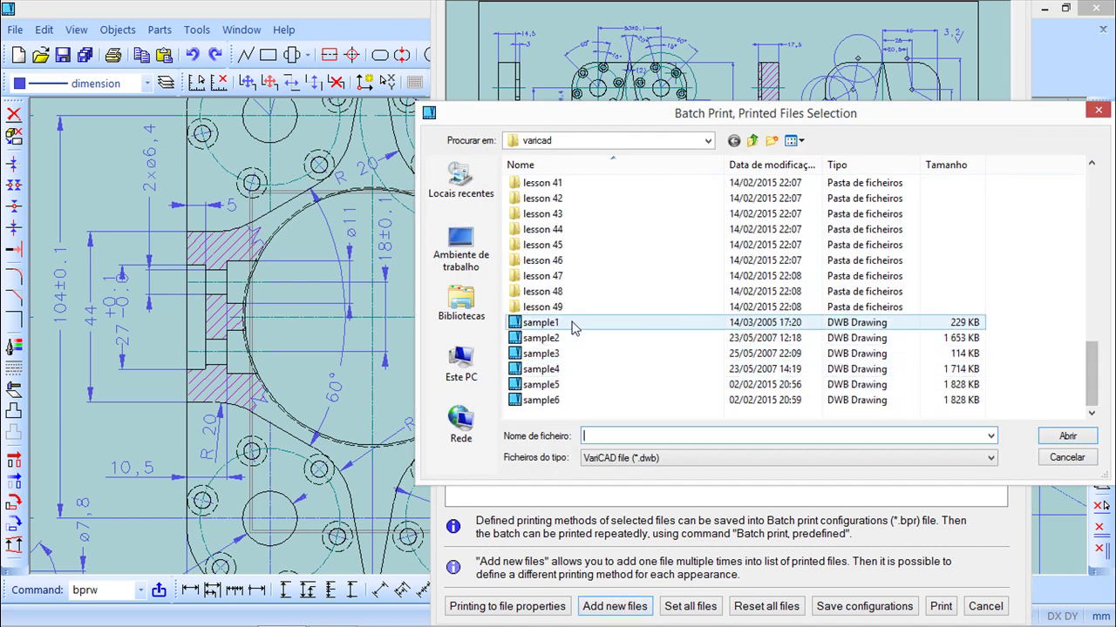
{"action": "left_click", "coordinate": [1067, 436]}
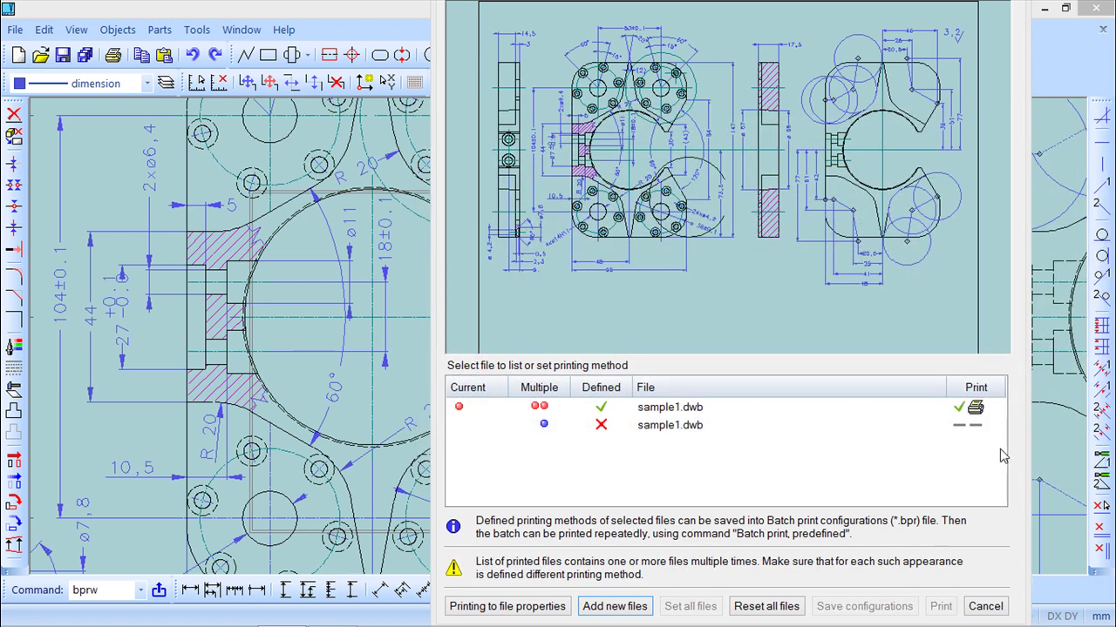
Set the second sample1.dwb entry's printing method to all visible objects in the 2D area, then preview and accept it
{"action": "left_click", "coordinate": [826, 427]}
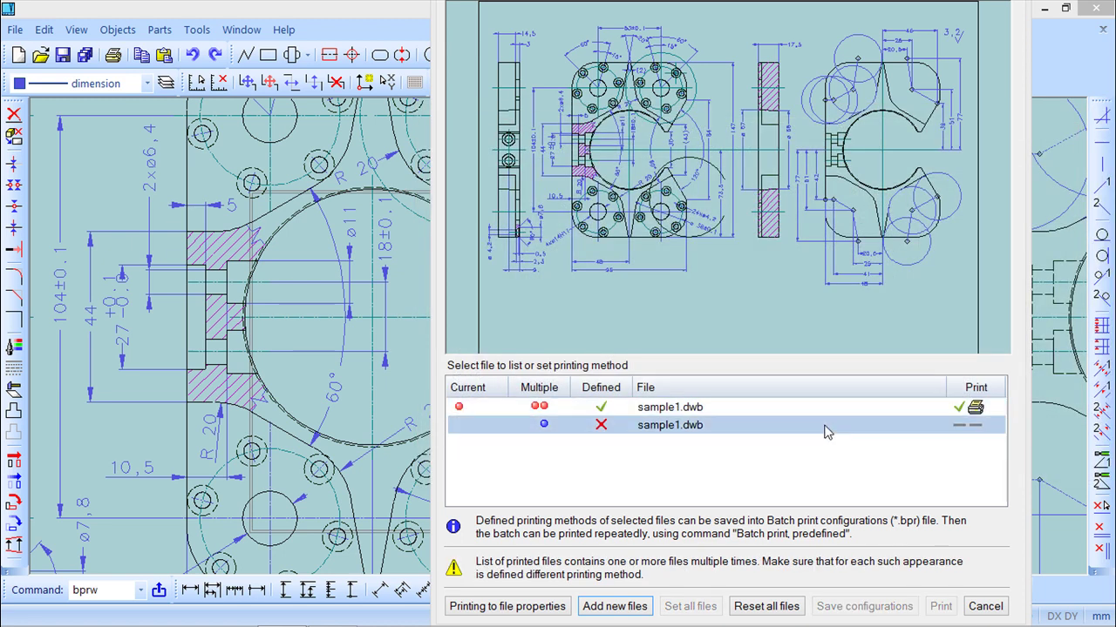
{"action": "right_click", "coordinate": [655, 427]}
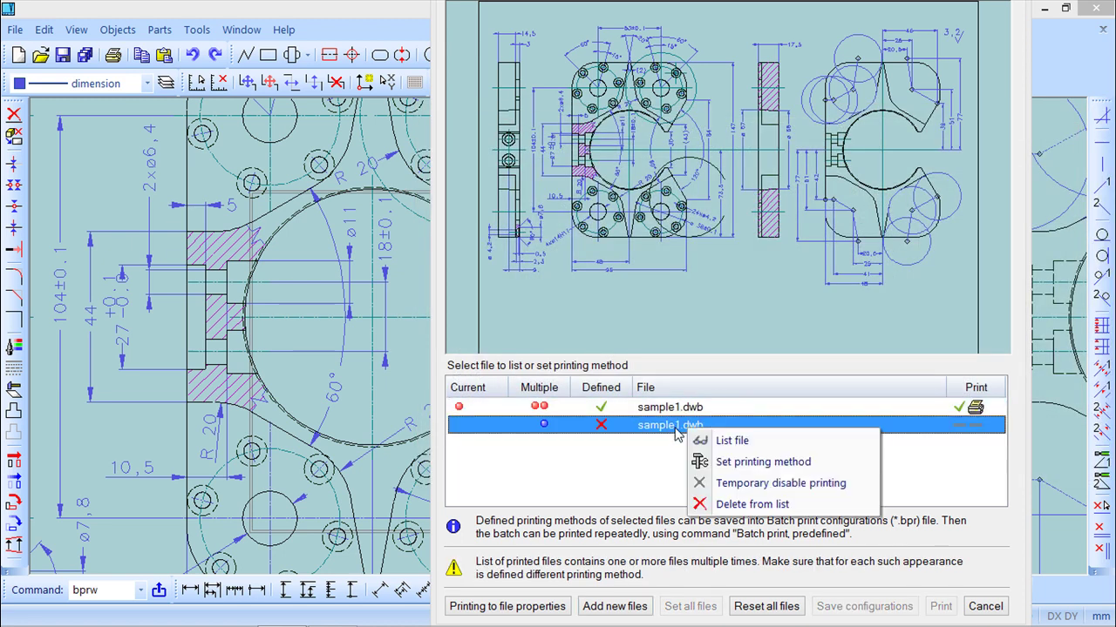
{"action": "left_click", "coordinate": [736, 460]}
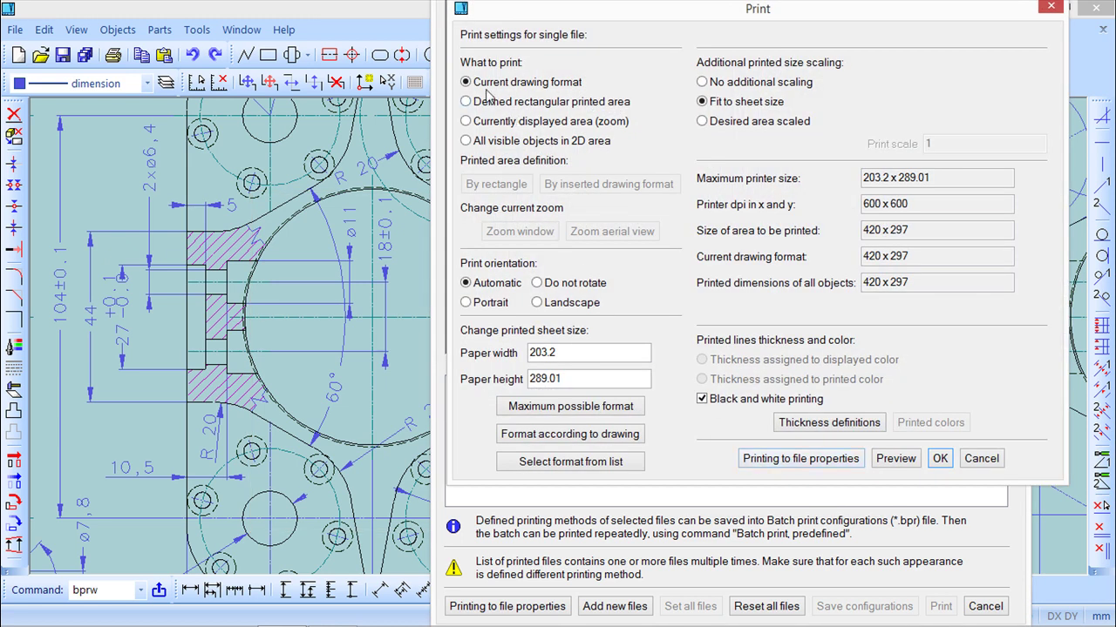
{"action": "left_click", "coordinate": [465, 141]}
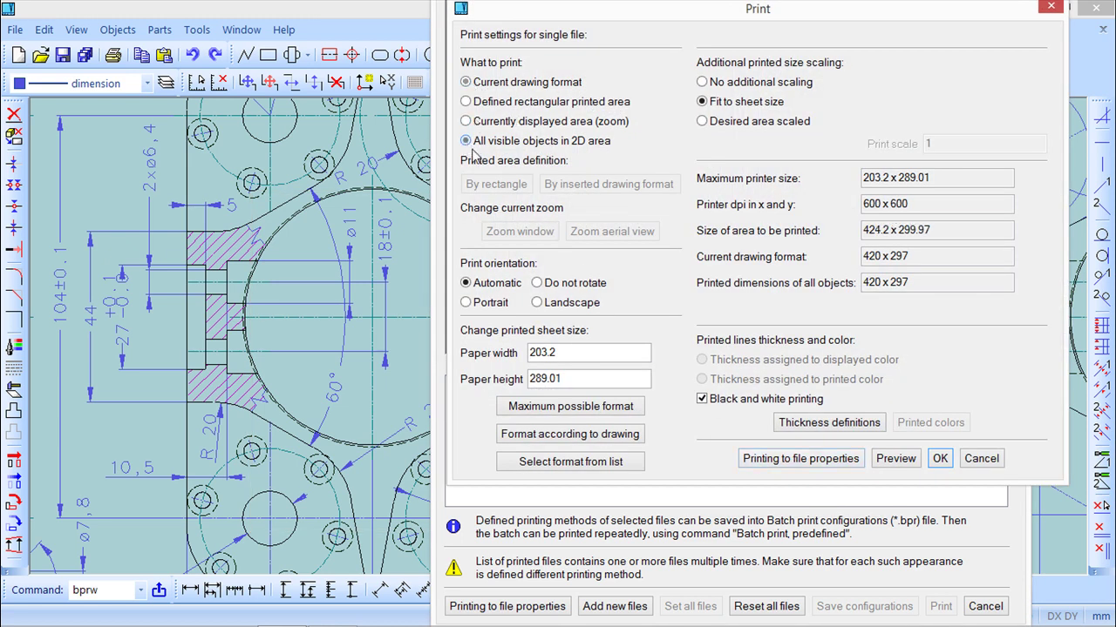
{"action": "left_click", "coordinate": [906, 465]}
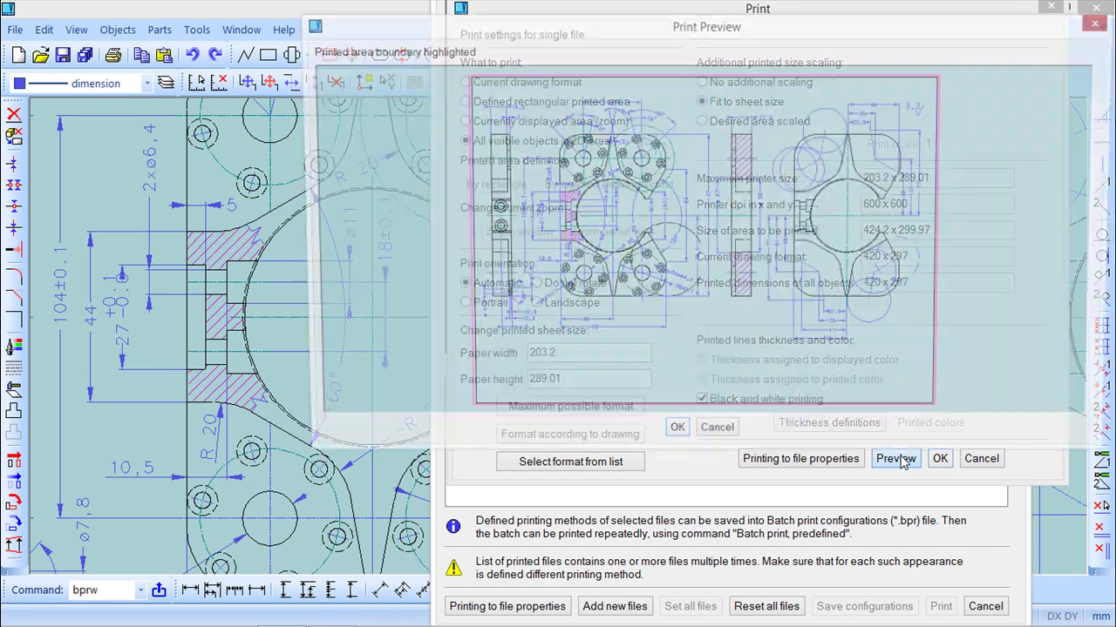
{"action": "left_click", "coordinate": [675, 438]}
{"action": "left_click", "coordinate": [939, 461]}
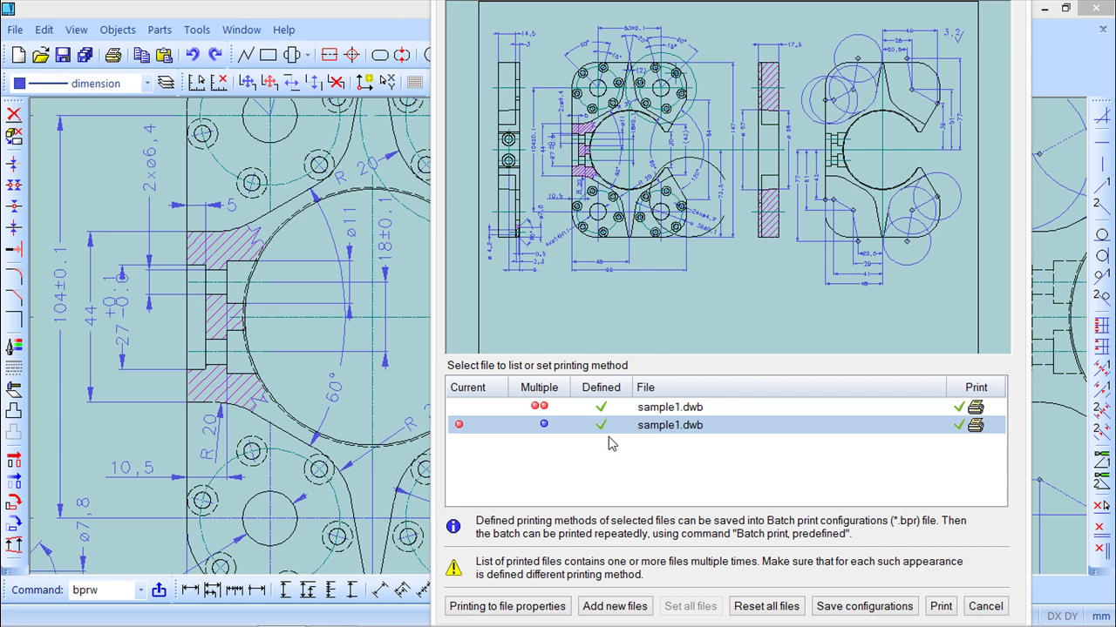
{"action": "left_click", "coordinate": [683, 408]}
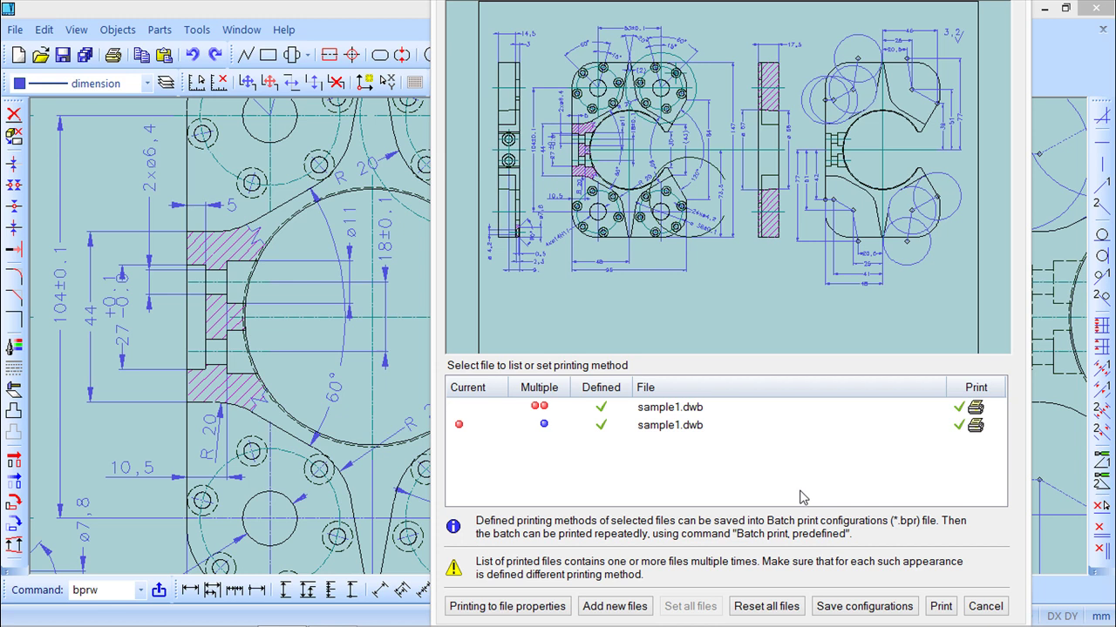
Add sample2.dwb to the batch print list
{"action": "left_click", "coordinate": [625, 608]}
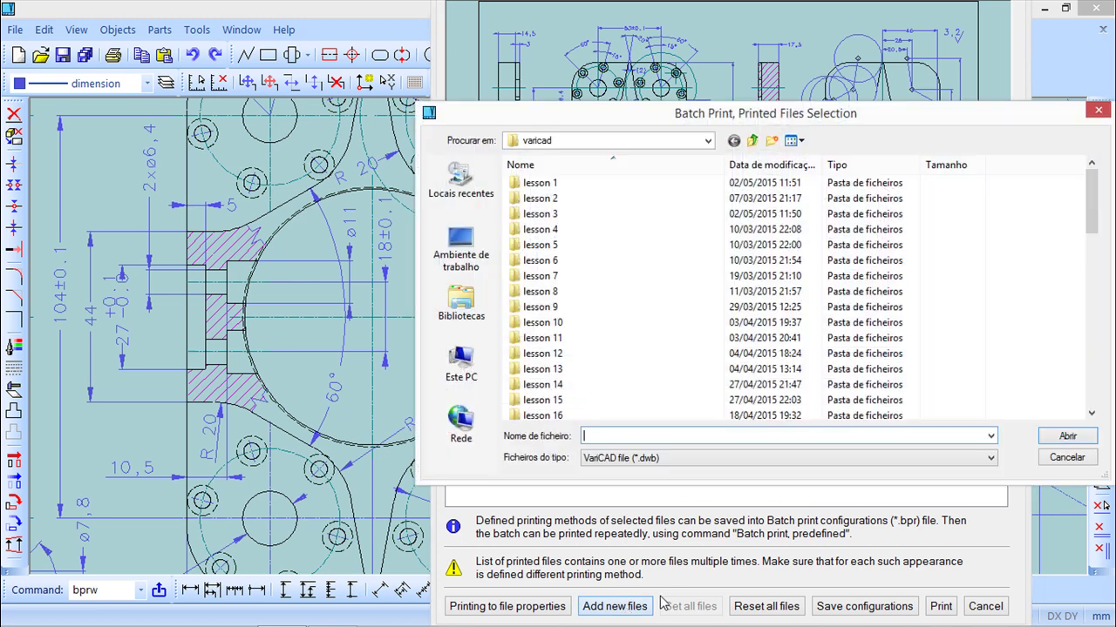
{"action": "left_click_drag", "start_coordinate": [1089, 234], "coordinate": [1090, 404]}
{"action": "left_click", "coordinate": [552, 390]}
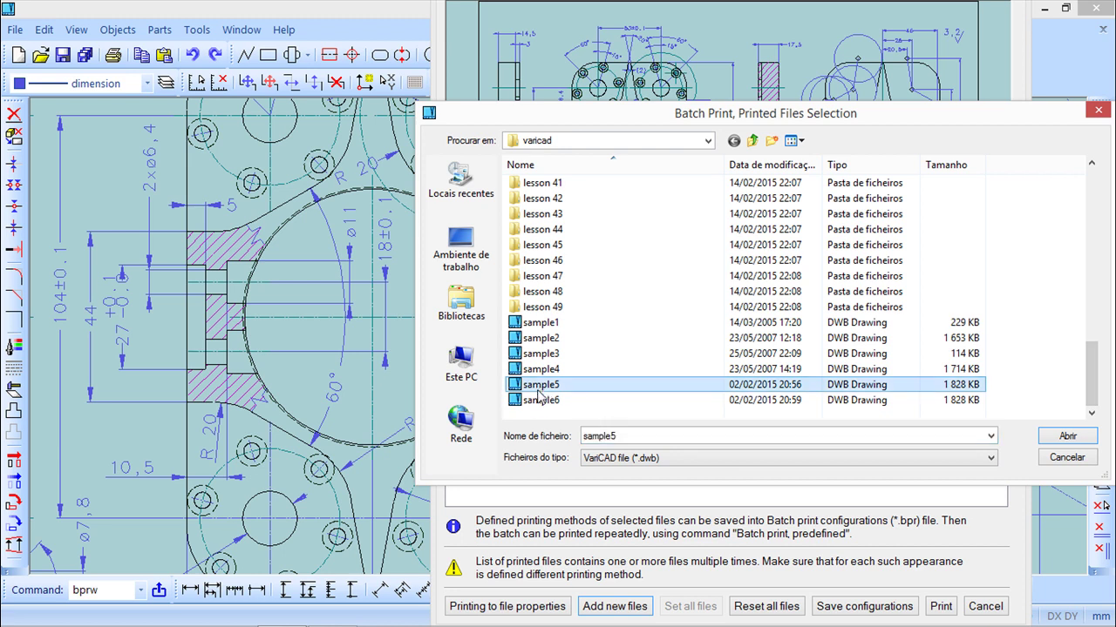
{"action": "left_click", "coordinate": [535, 355]}
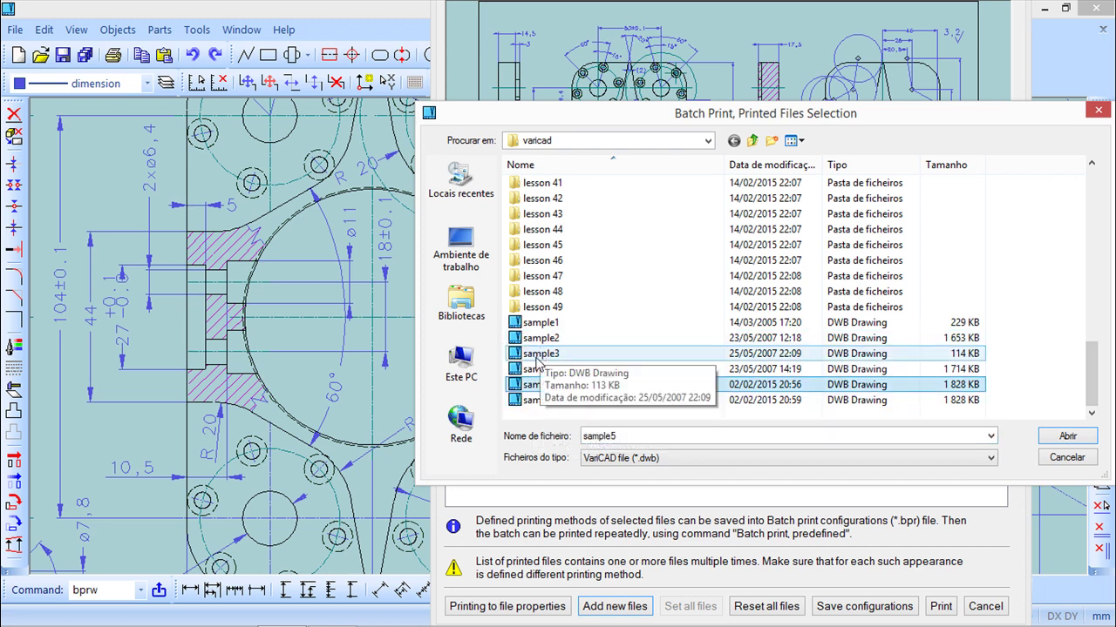
{"action": "left_click", "coordinate": [535, 338]}
{"action": "left_click", "coordinate": [1067, 436]}
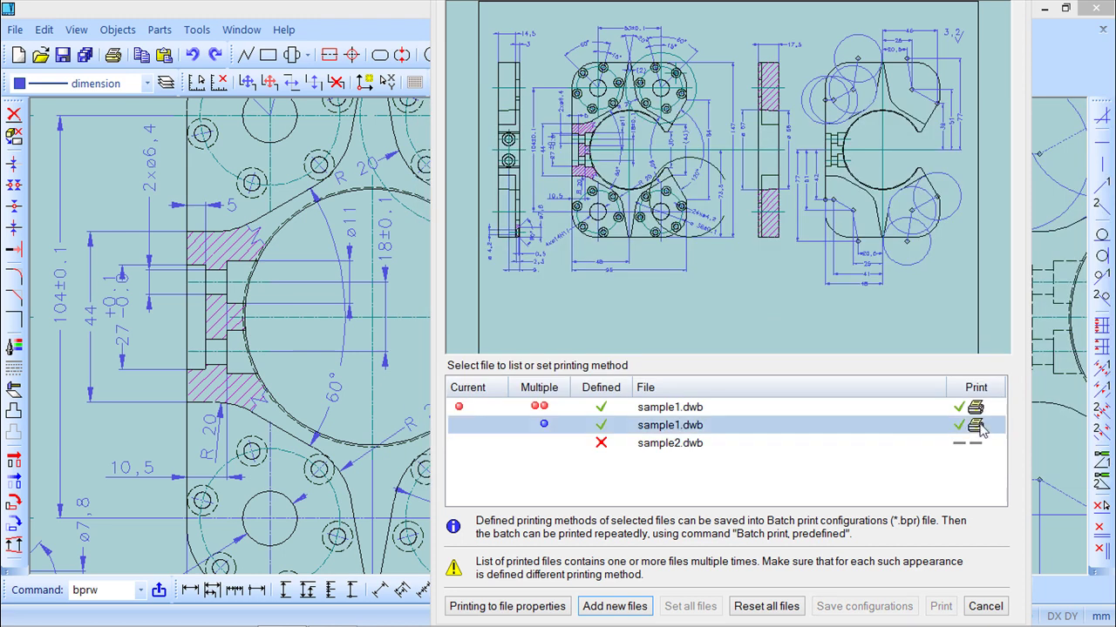
Set sample2.dwb's printing method to all visible objects in the 2D area, then preview and accept it
{"action": "right_click", "coordinate": [693, 446]}
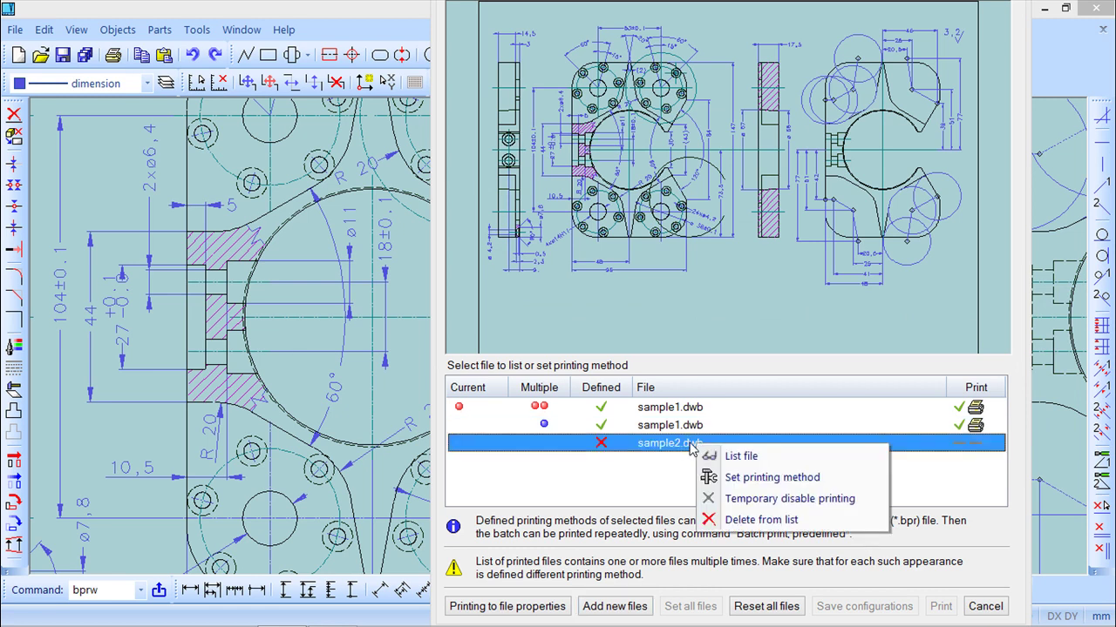
{"action": "left_click", "coordinate": [772, 480]}
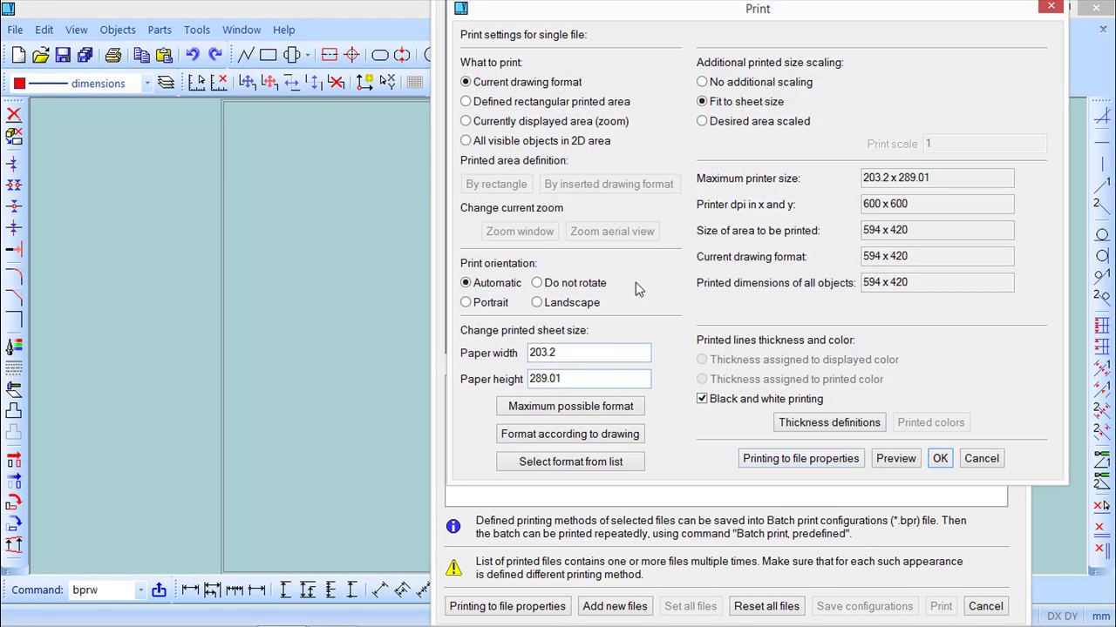
{"action": "left_click_drag", "start_coordinate": [643, 10], "coordinate": [563, 50]}
{"action": "left_click", "coordinate": [387, 181]}
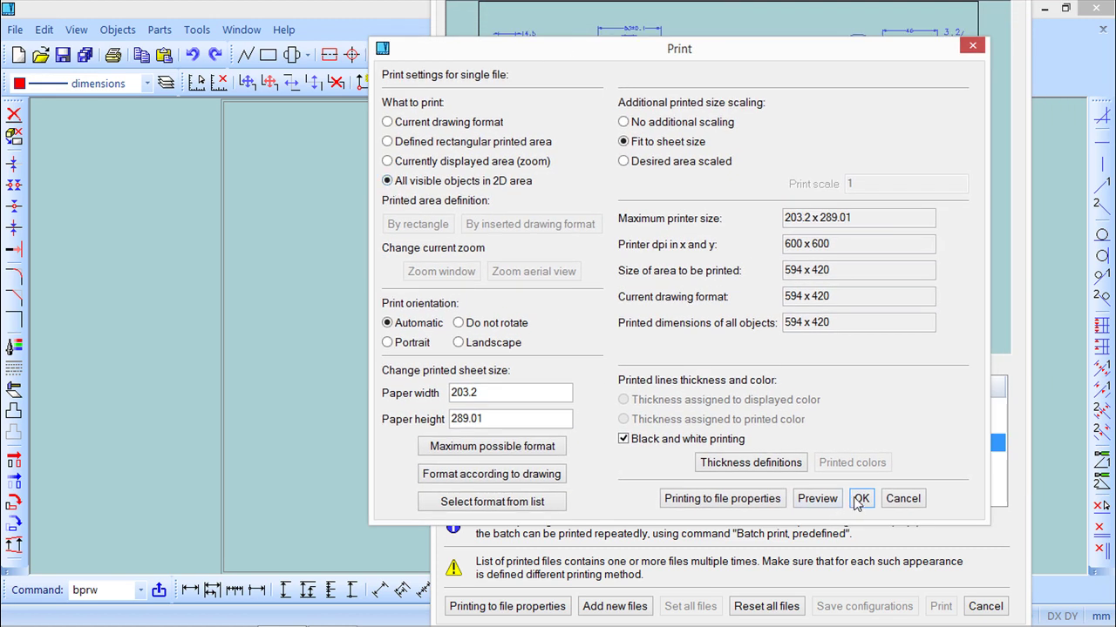
{"action": "left_click", "coordinate": [819, 500]}
{"action": "left_click", "coordinate": [678, 480]}
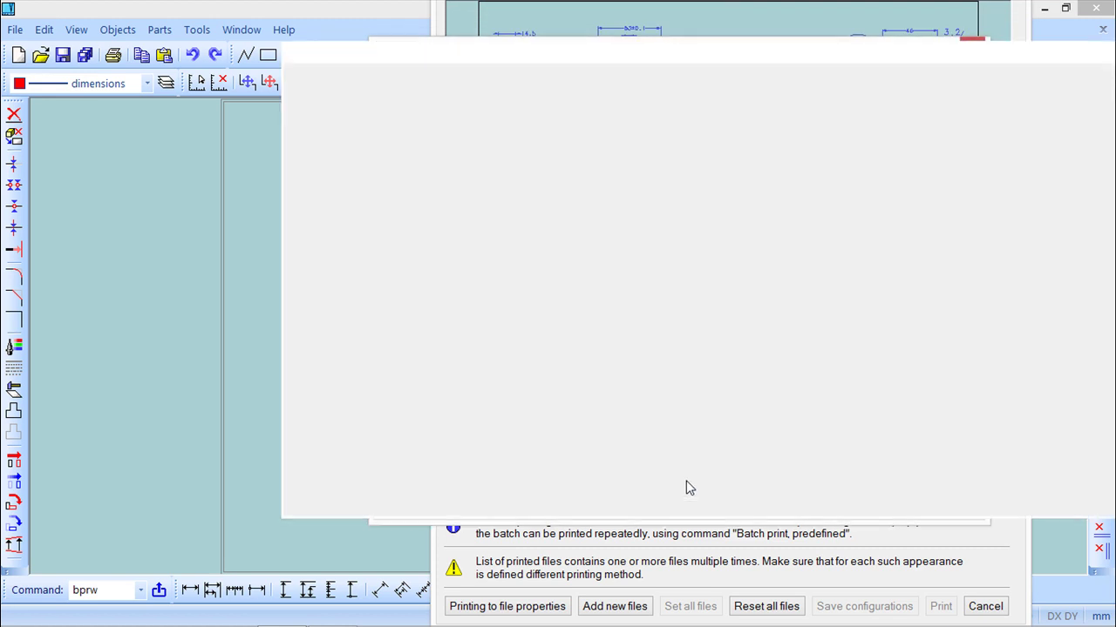
{"action": "left_click", "coordinate": [858, 501]}
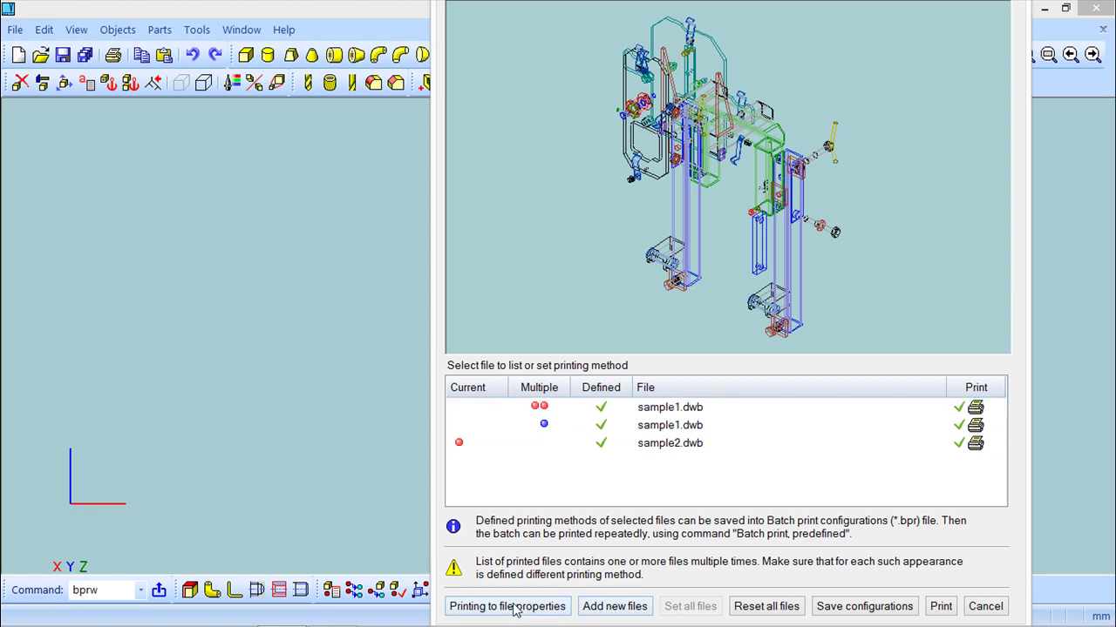
Save the batch print configuration as var.bpr in the VariCAD folder
{"action": "left_click", "coordinate": [861, 607]}
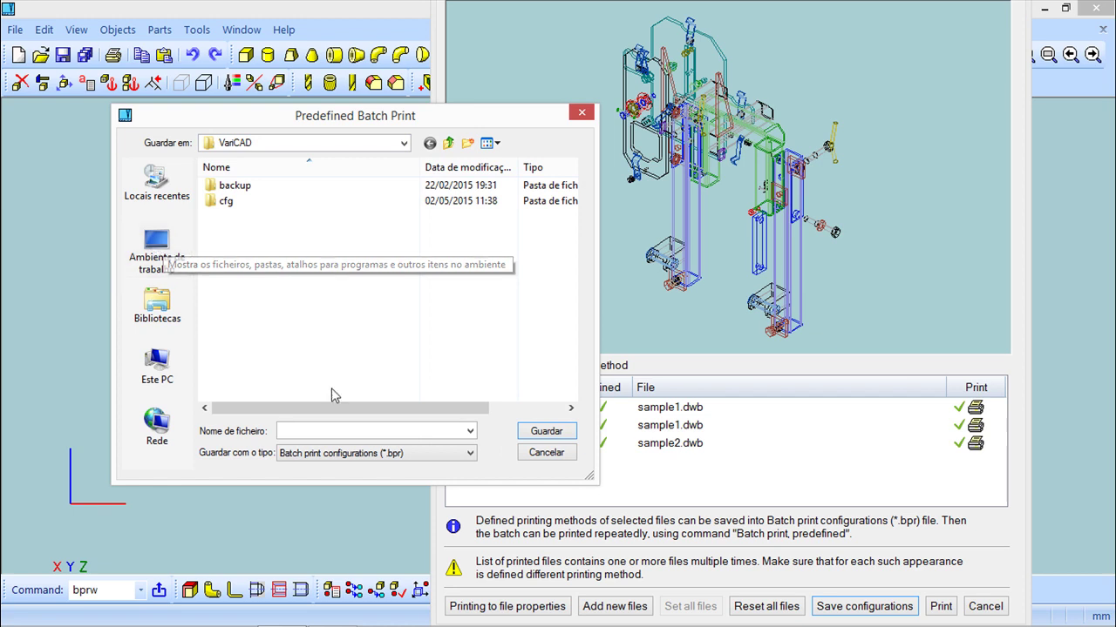
{"action": "type", "text": "varicad"}
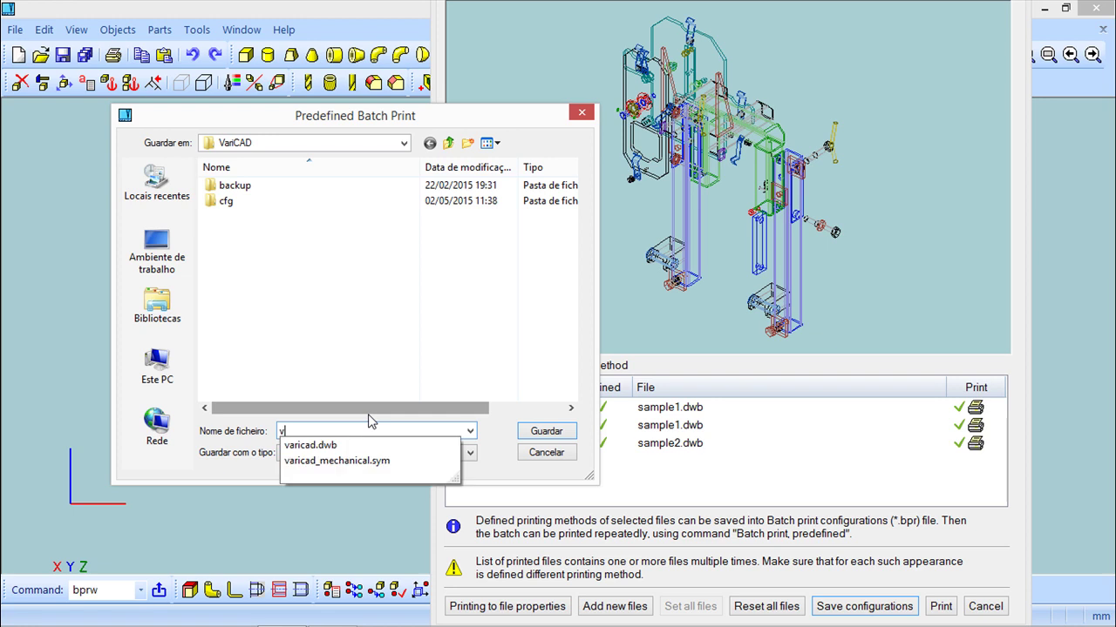
{"action": "key", "text": "BackSpace"}
{"action": "key", "text": "BackSpace"}
{"action": "key", "text": "BackSpace"}
{"action": "key", "text": "BackSpace"}
{"action": "left_click", "coordinate": [546, 431]}
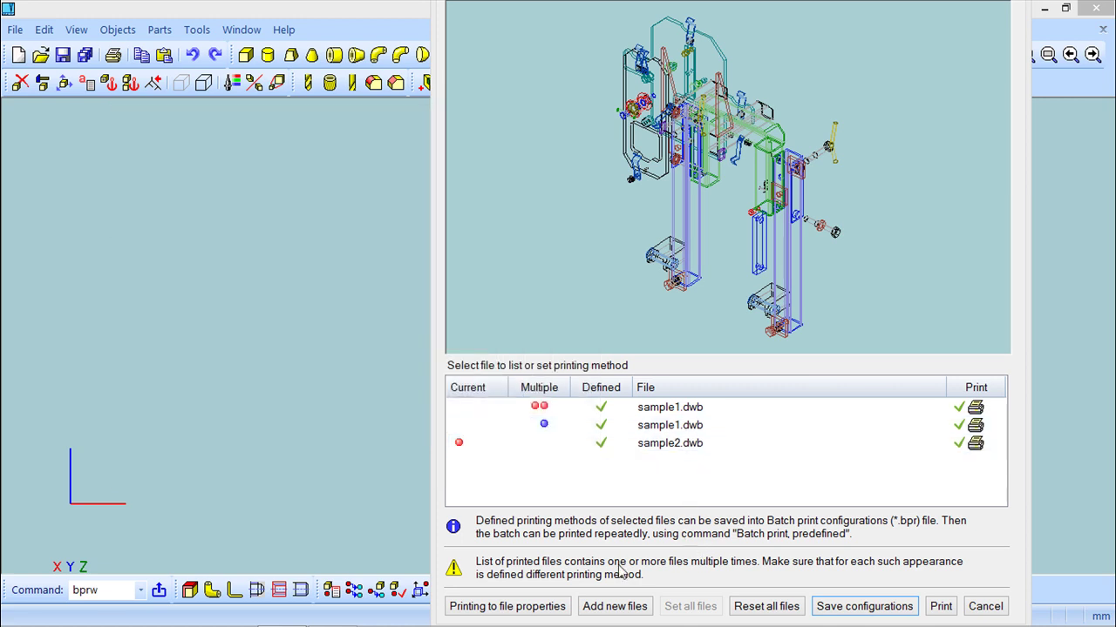
Review and accept the printing-to-file properties, then print the batch list
{"action": "left_click", "coordinate": [515, 609]}
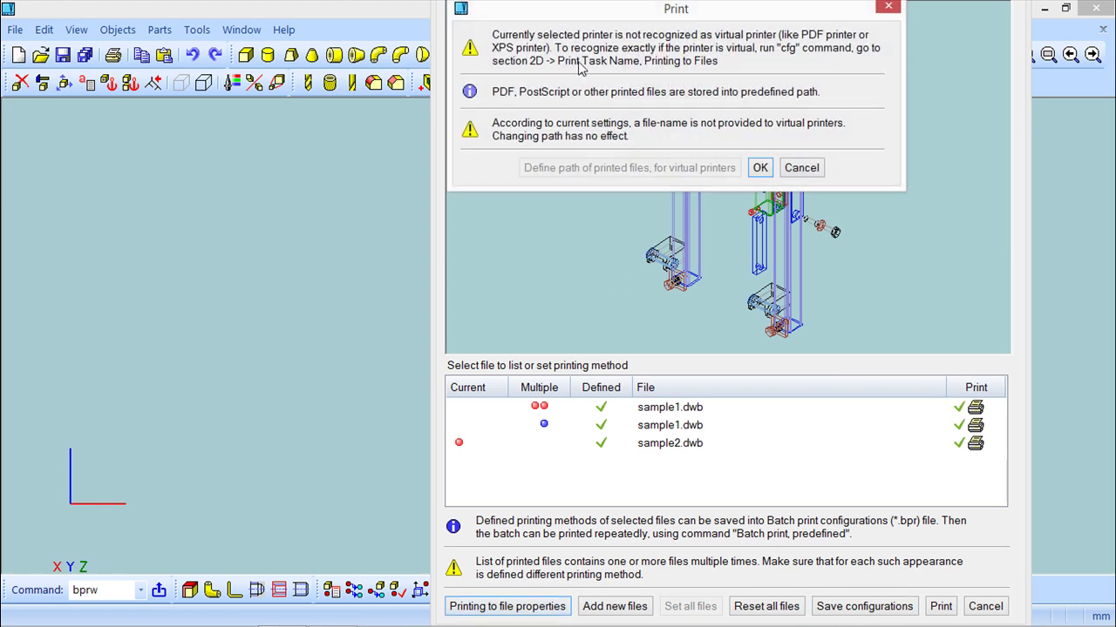
{"action": "left_click_drag", "start_coordinate": [604, 5], "coordinate": [439, 189]}
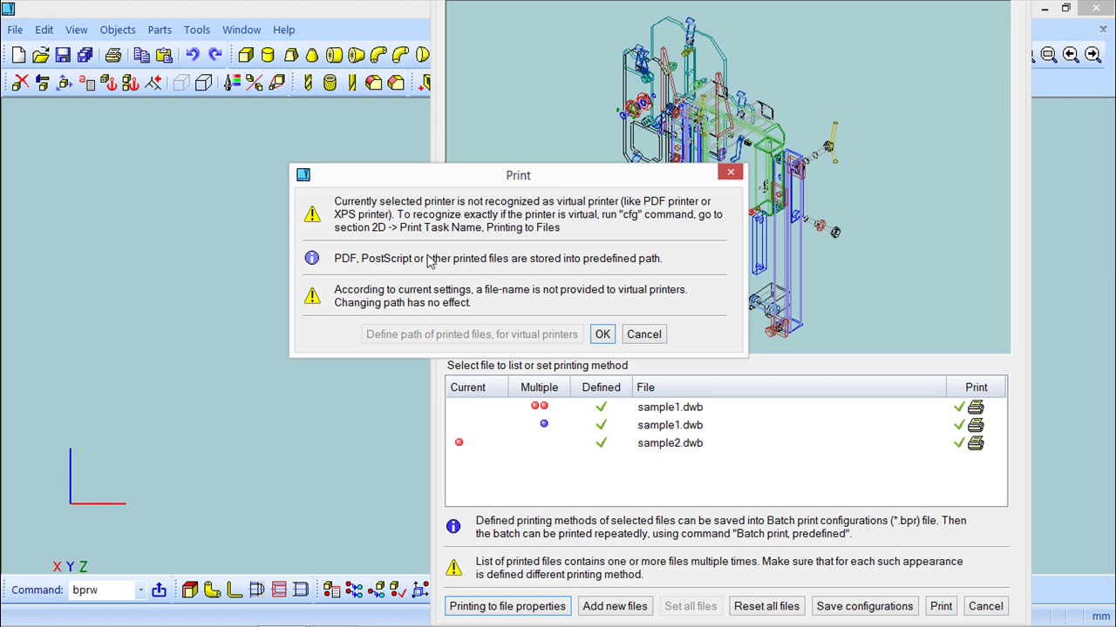
{"action": "left_click", "coordinate": [601, 334]}
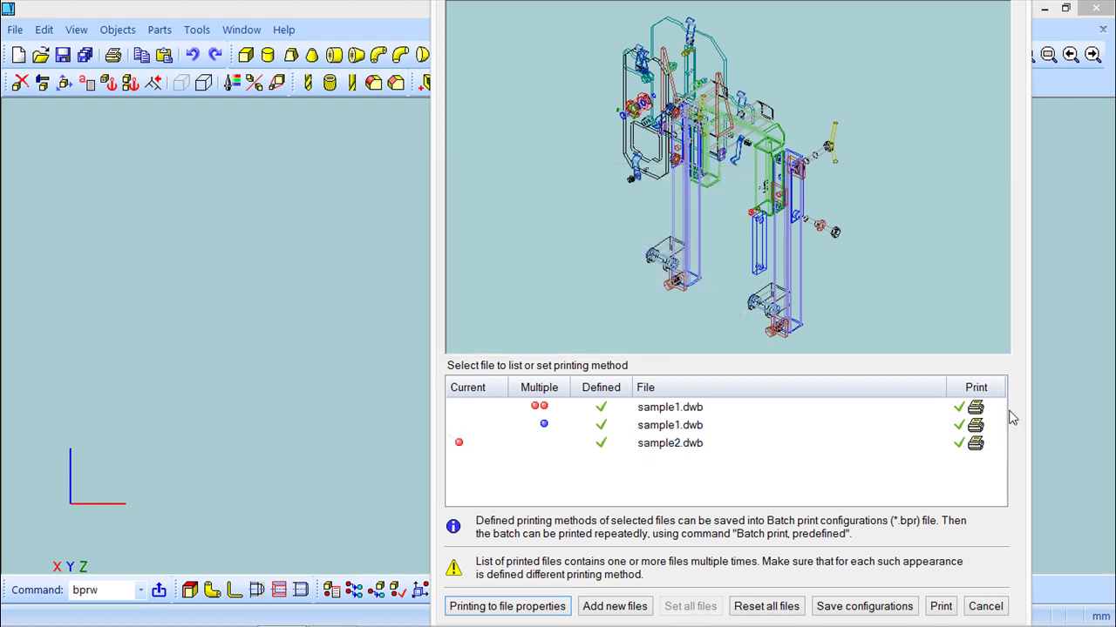
{"action": "left_click", "coordinate": [940, 606]}
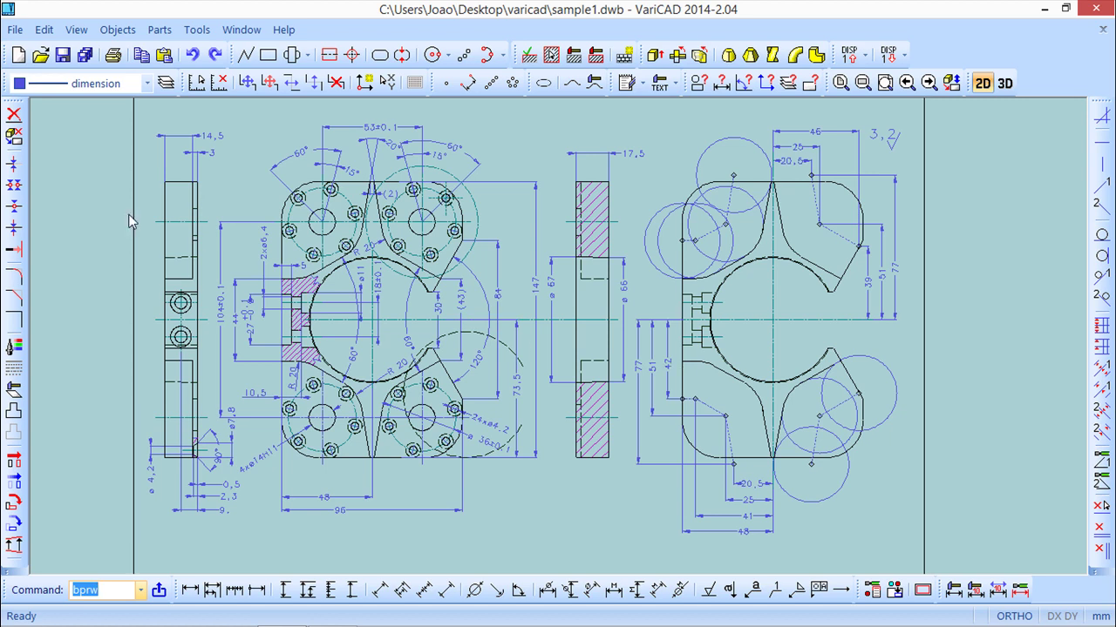
Start a batch print from a predefined list to a selected printer, choosing CutePDF Writer
{"action": "left_click", "coordinate": [16, 32]}
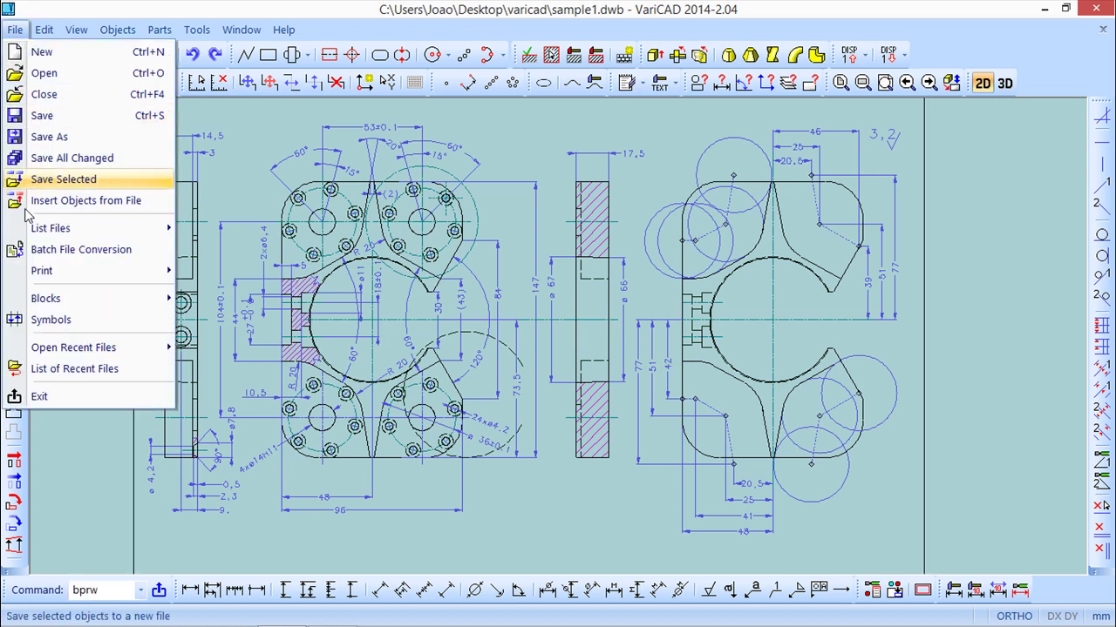
{"action": "mouse_move", "coordinate": [63, 272]}
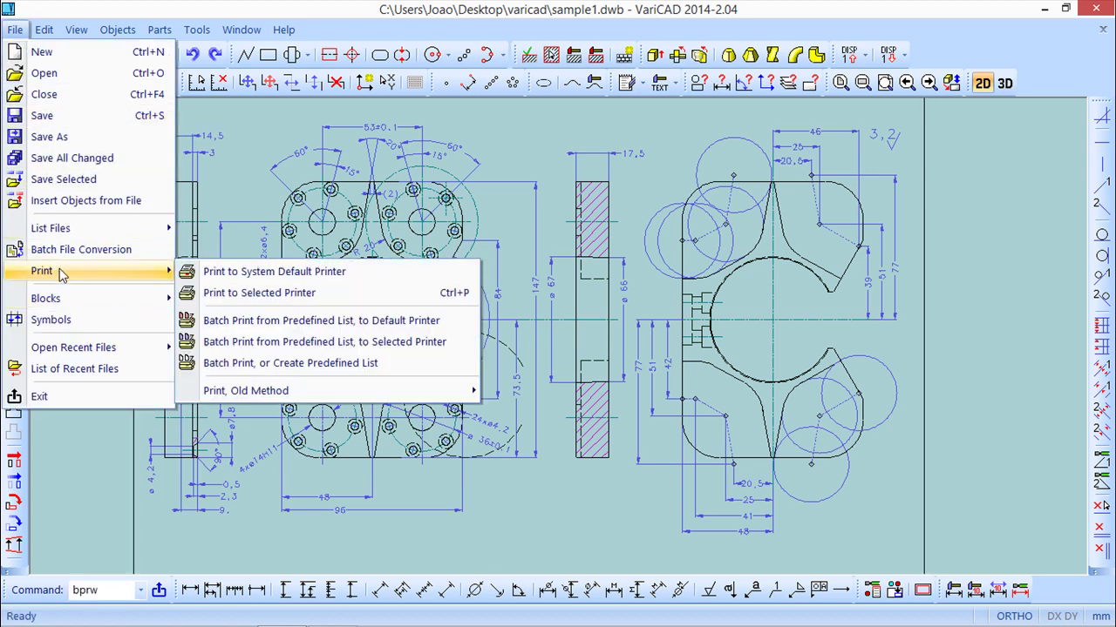
{"action": "left_click", "coordinate": [343, 341]}
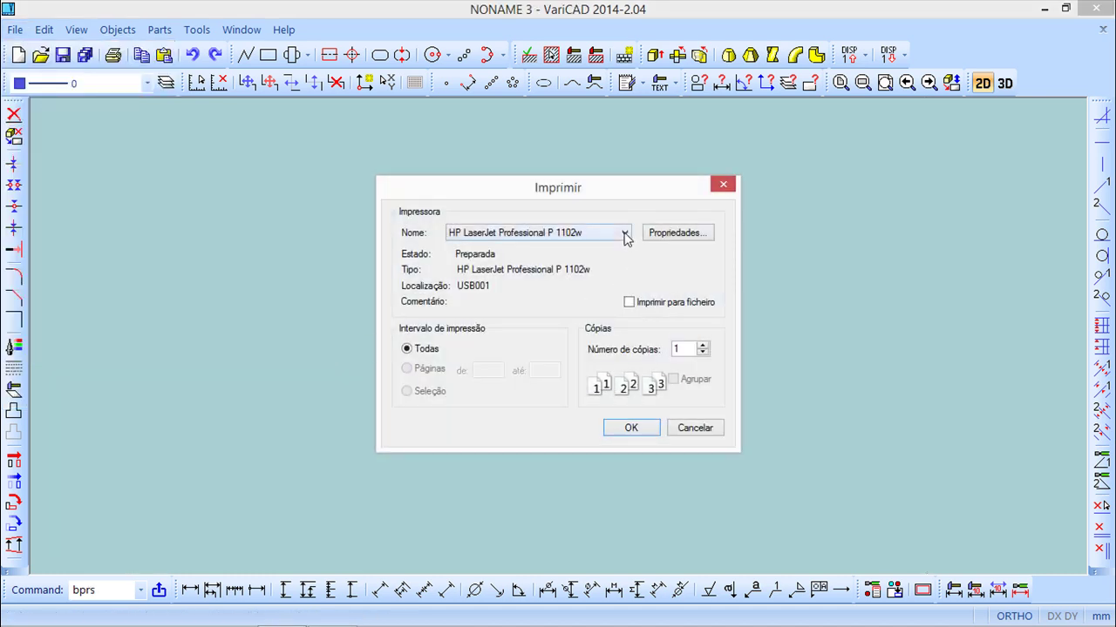
{"action": "left_click", "coordinate": [624, 233]}
{"action": "left_click", "coordinate": [475, 250]}
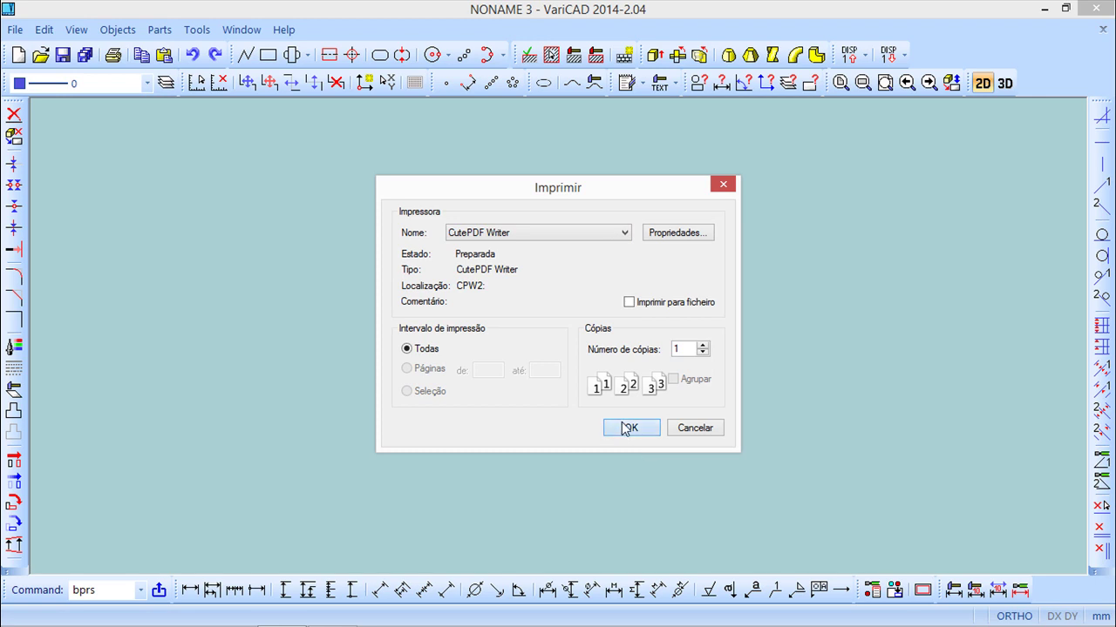
{"action": "left_click", "coordinate": [629, 428]}
Load the var.bpr batch configuration and print its file list
{"action": "left_click", "coordinate": [234, 218]}
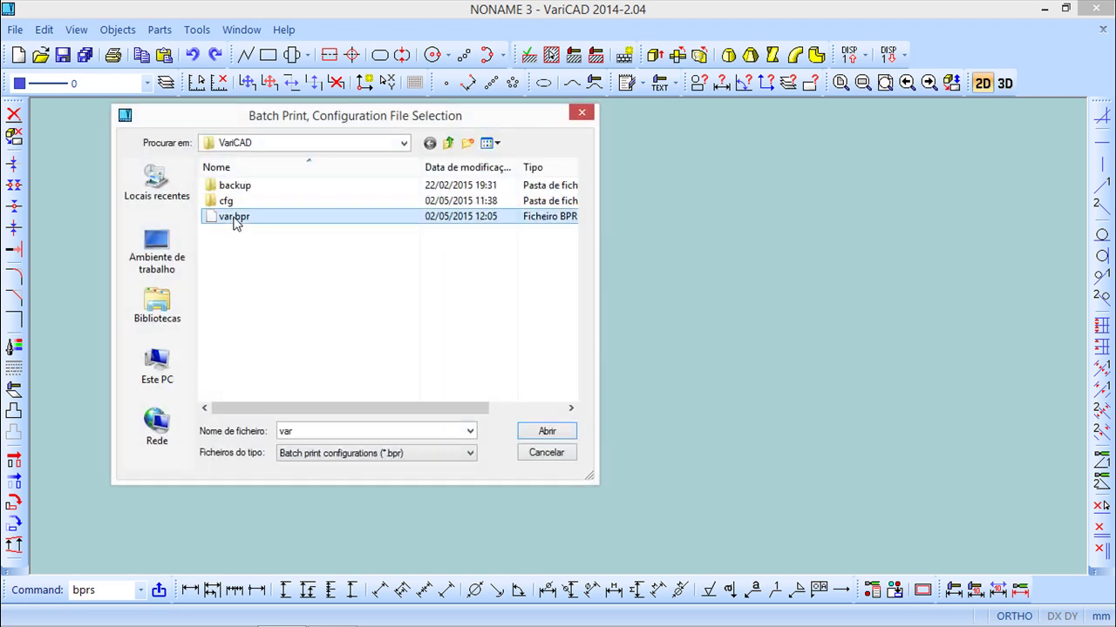
{"action": "left_click", "coordinate": [546, 432]}
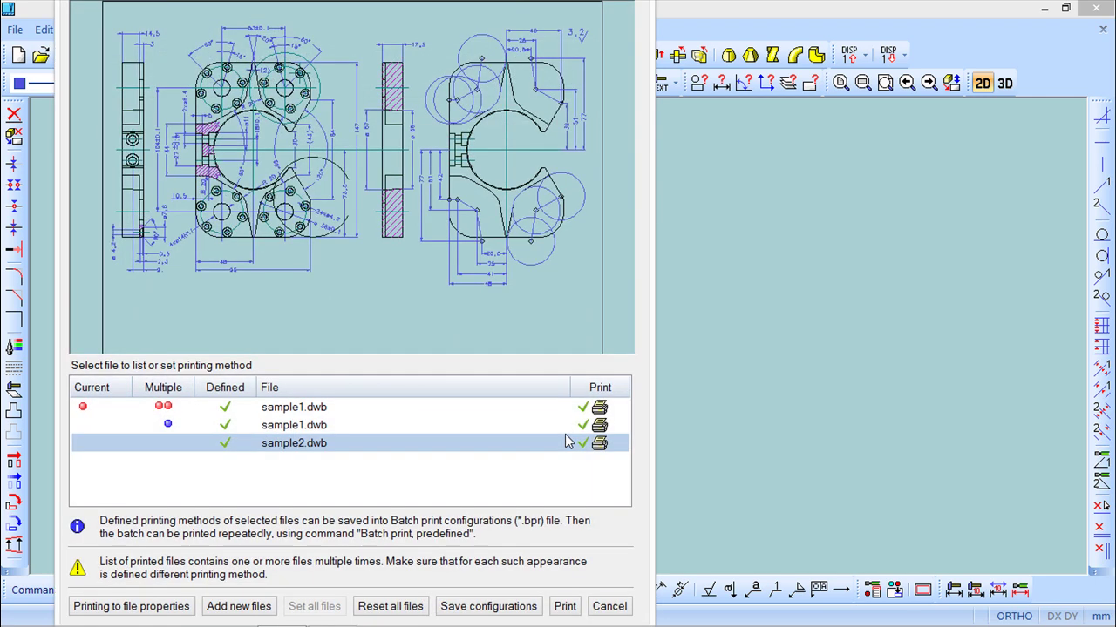
{"action": "left_click", "coordinate": [565, 606]}
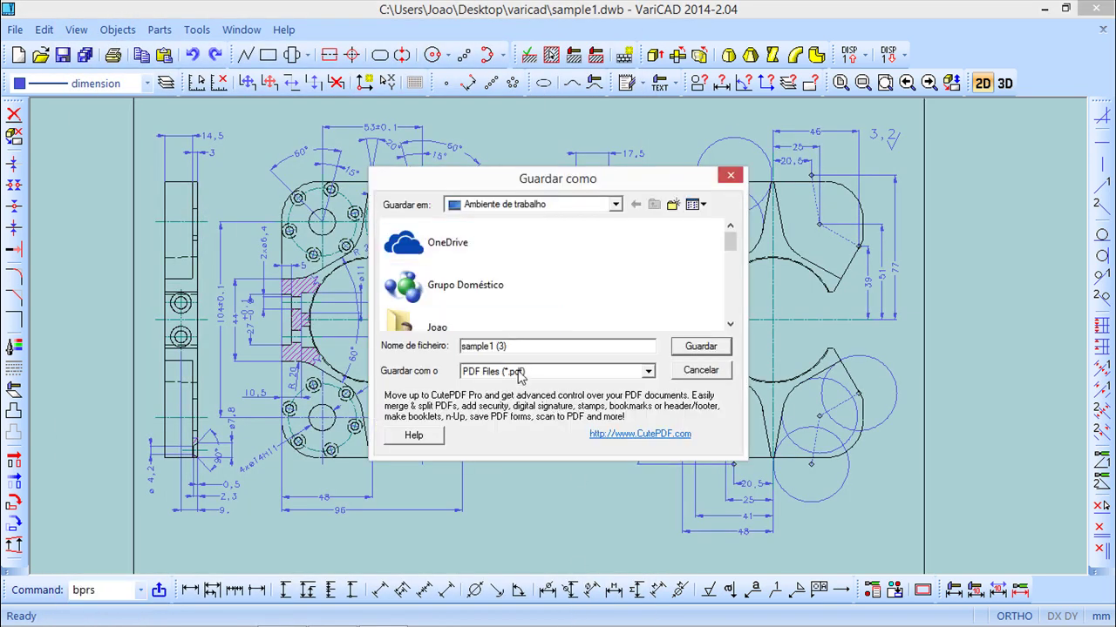
Save the printed PDF on the desktop under the name sample
{"action": "left_click_drag", "start_coordinate": [519, 346], "coordinate": [447, 352]}
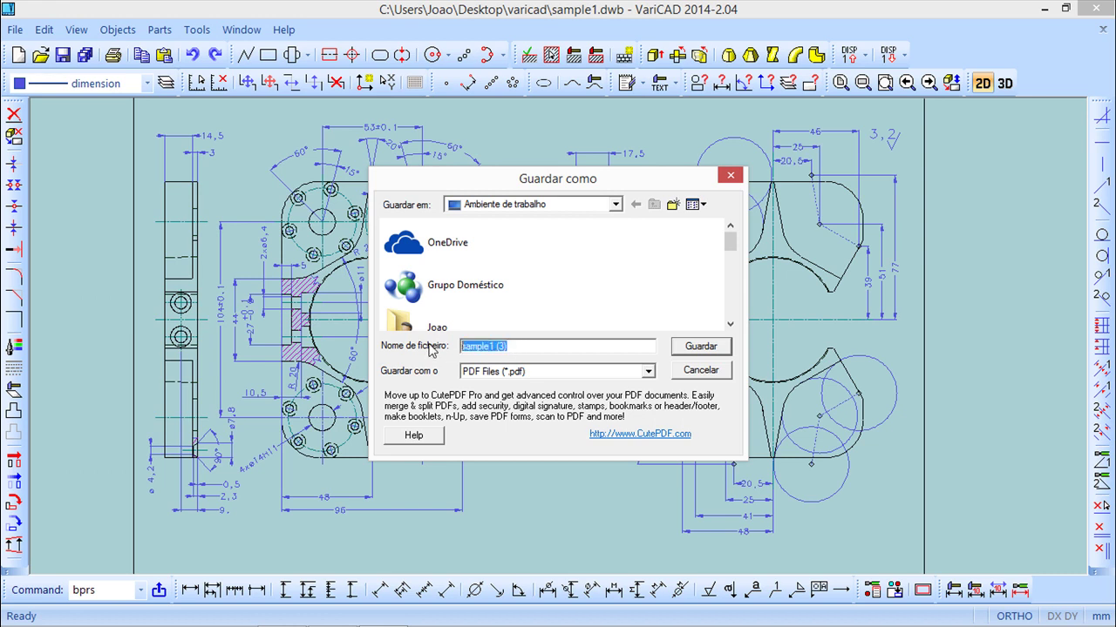
{"action": "type", "text": "sam"}
{"action": "left_click", "coordinate": [695, 348]}
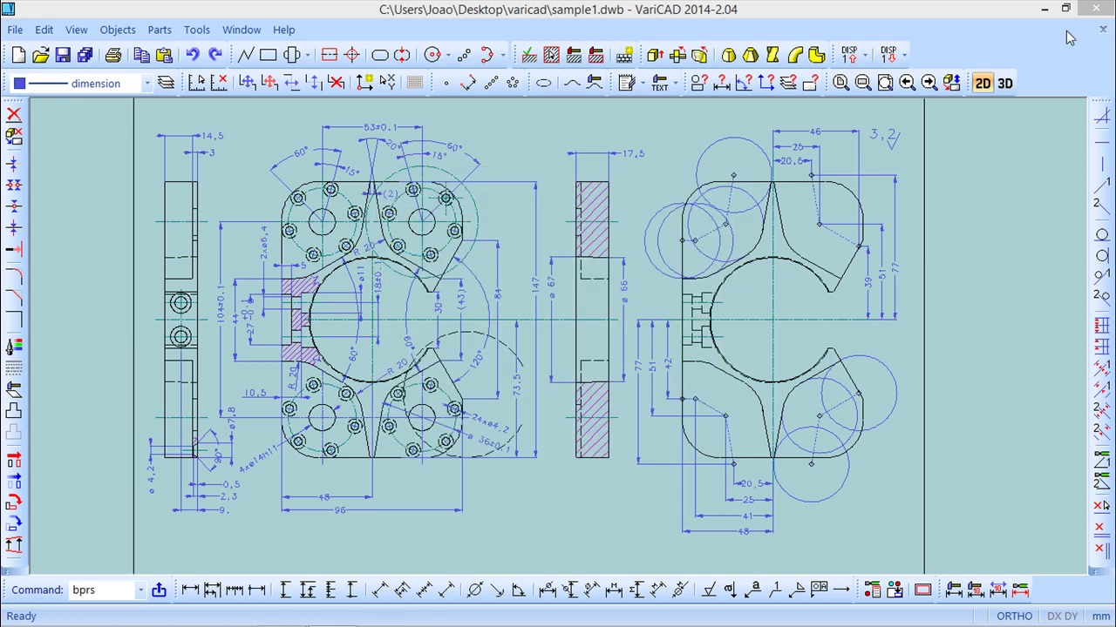
Open sample.pdf from the desktop in Adobe Reader, examine the printed area on each page, and close it
{"action": "left_click", "coordinate": [1039, 11]}
{"action": "double_click", "coordinate": [213, 208]}
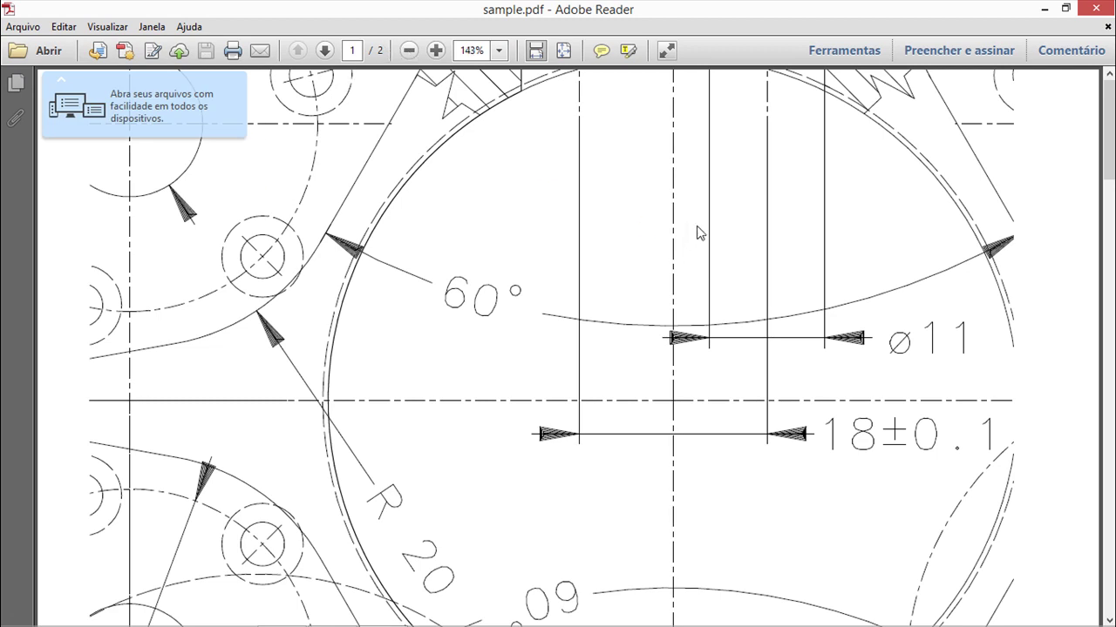
{"action": "left_click", "coordinate": [409, 51]}
{"action": "left_click", "coordinate": [409, 51]}
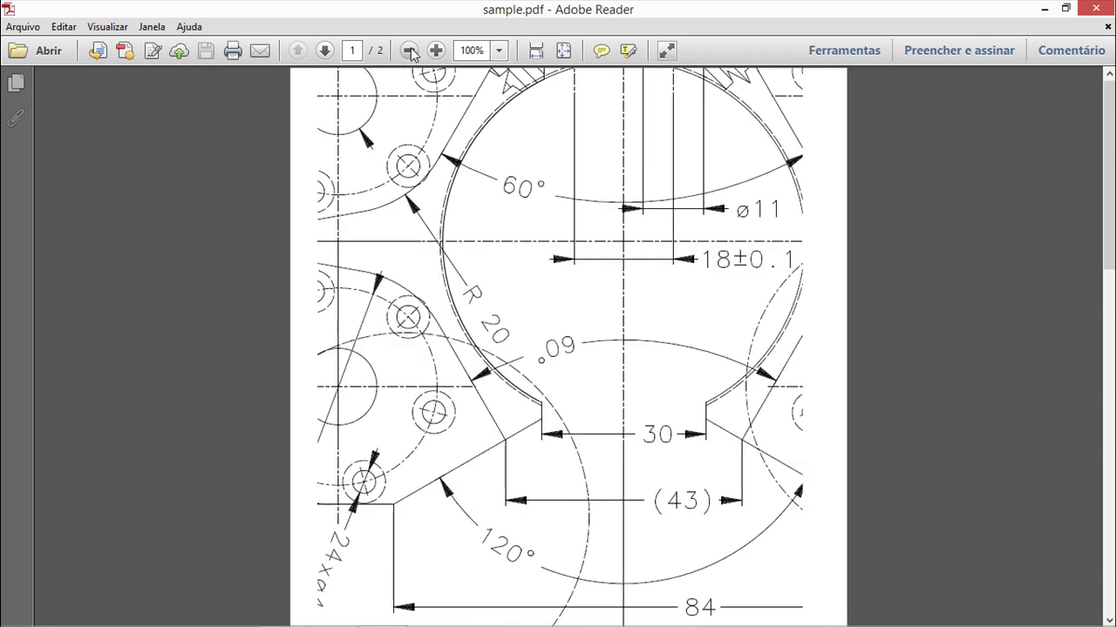
{"action": "left_click", "coordinate": [409, 50]}
{"action": "left_click", "coordinate": [409, 51]}
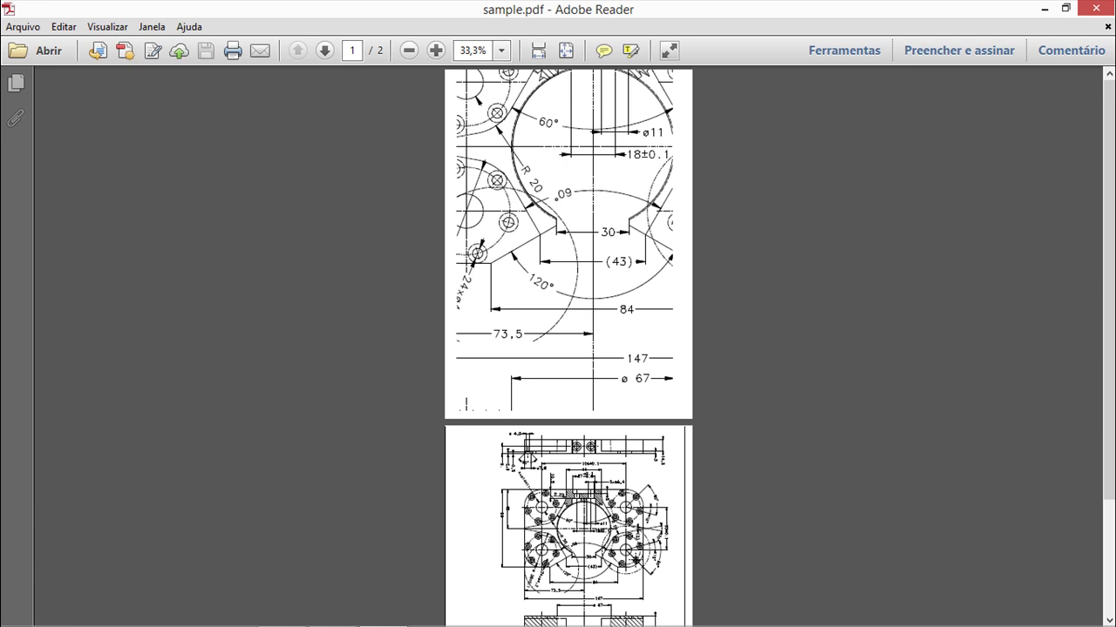
{"action": "scroll", "coordinate": [747, 470], "scroll_direction": "down", "scroll_amount": 3}
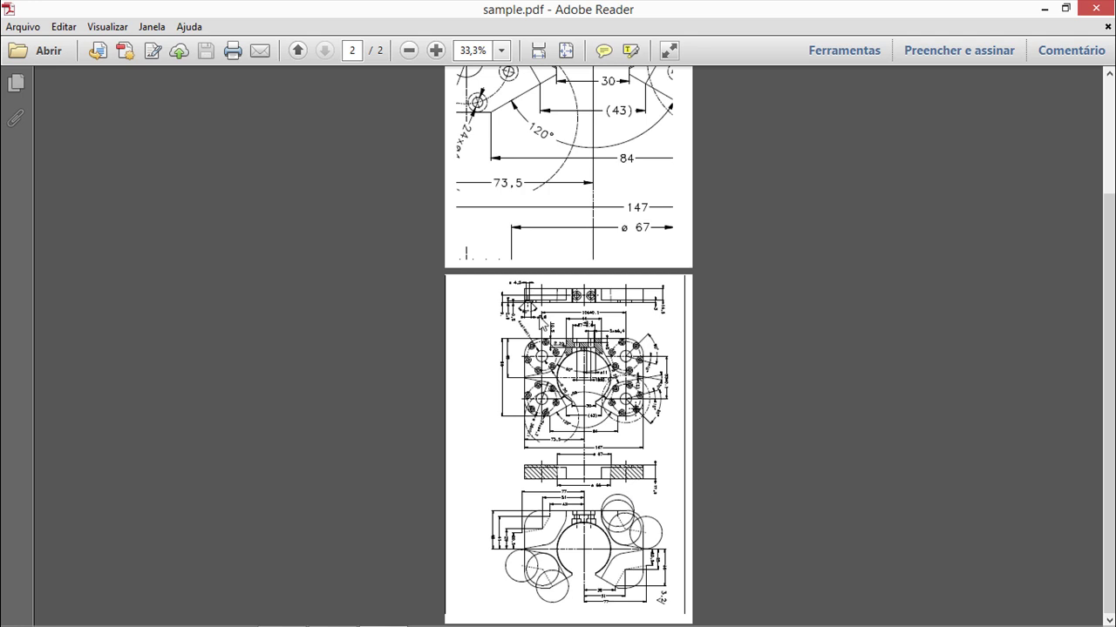
{"action": "scroll", "coordinate": [544, 322], "scroll_direction": "up", "scroll_amount": 3}
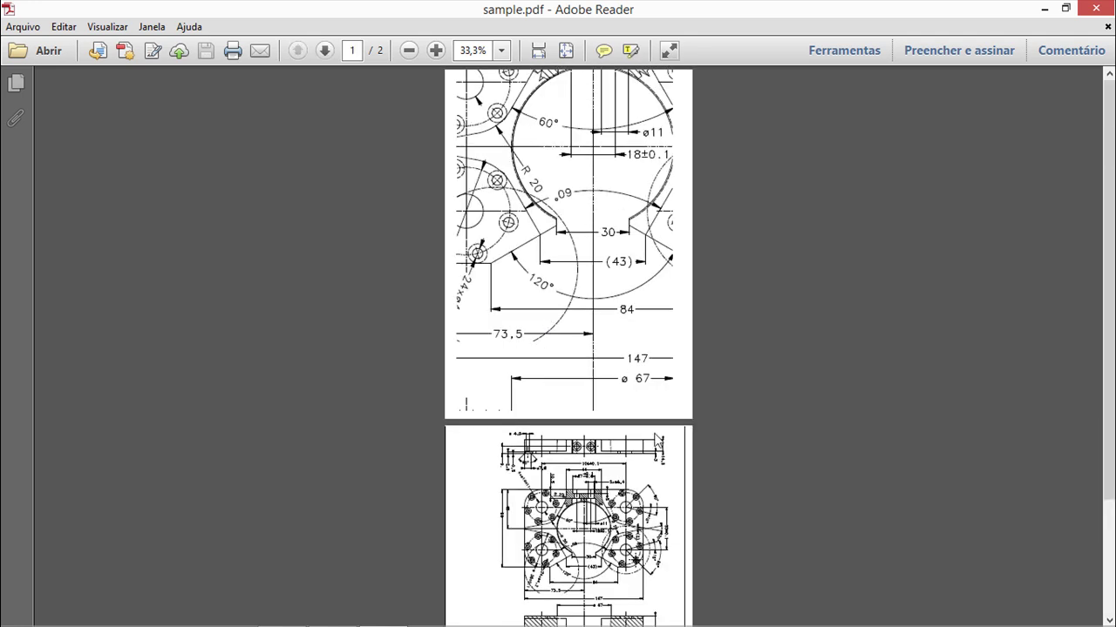
{"action": "scroll", "coordinate": [658, 440], "scroll_direction": "down", "scroll_amount": 3}
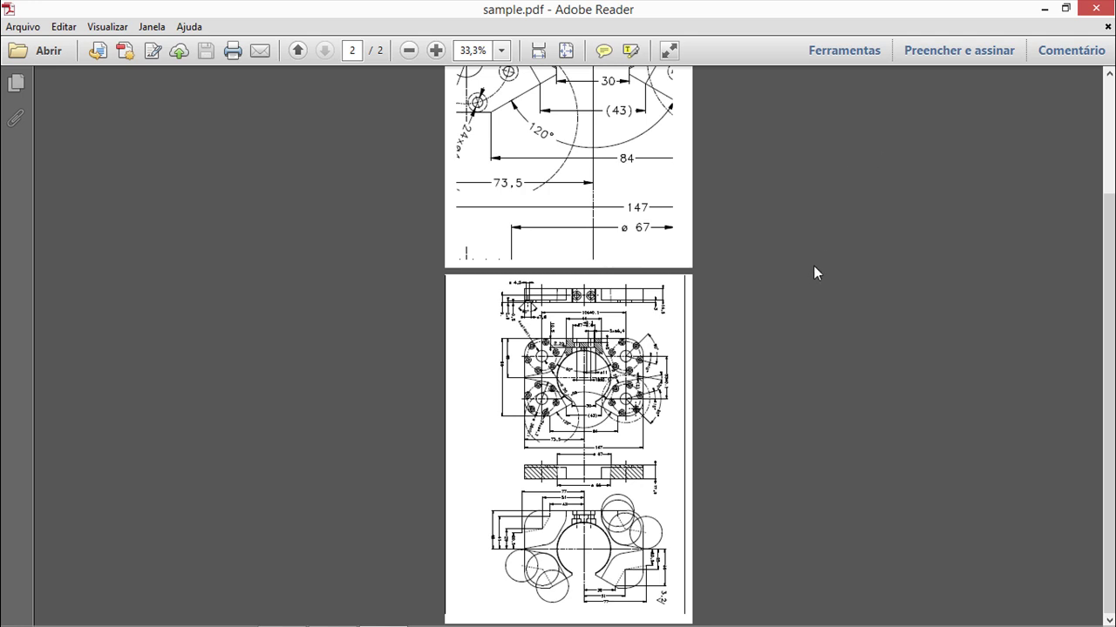
{"action": "left_click", "coordinate": [1095, 9]}
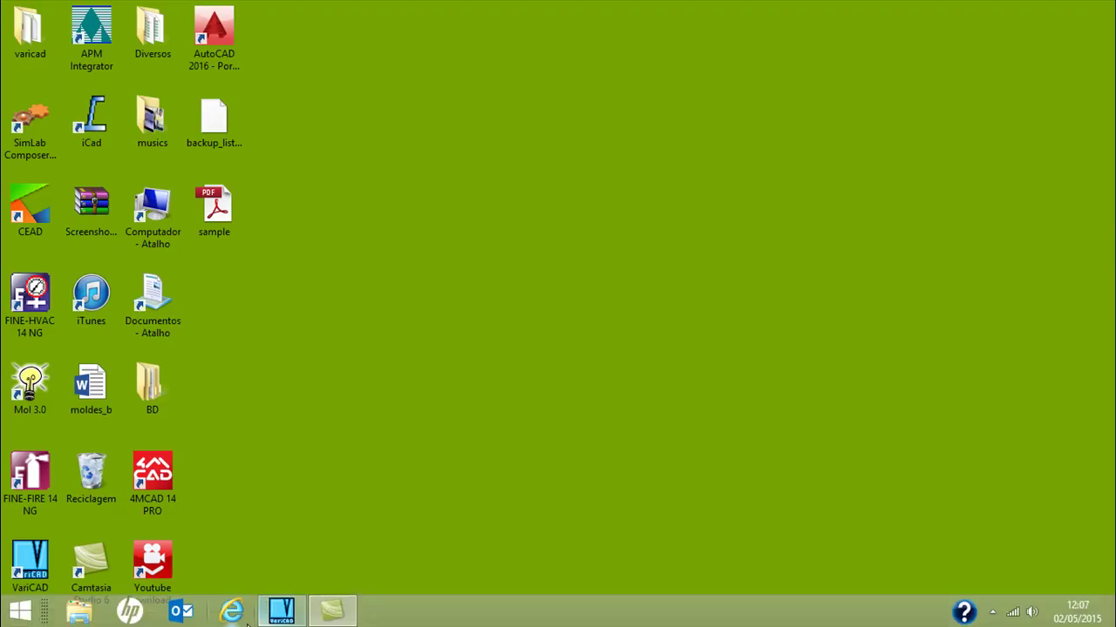
Switch back to VariCAD and open the system settings for print task name and printing to files
{"action": "left_click", "coordinate": [280, 614]}
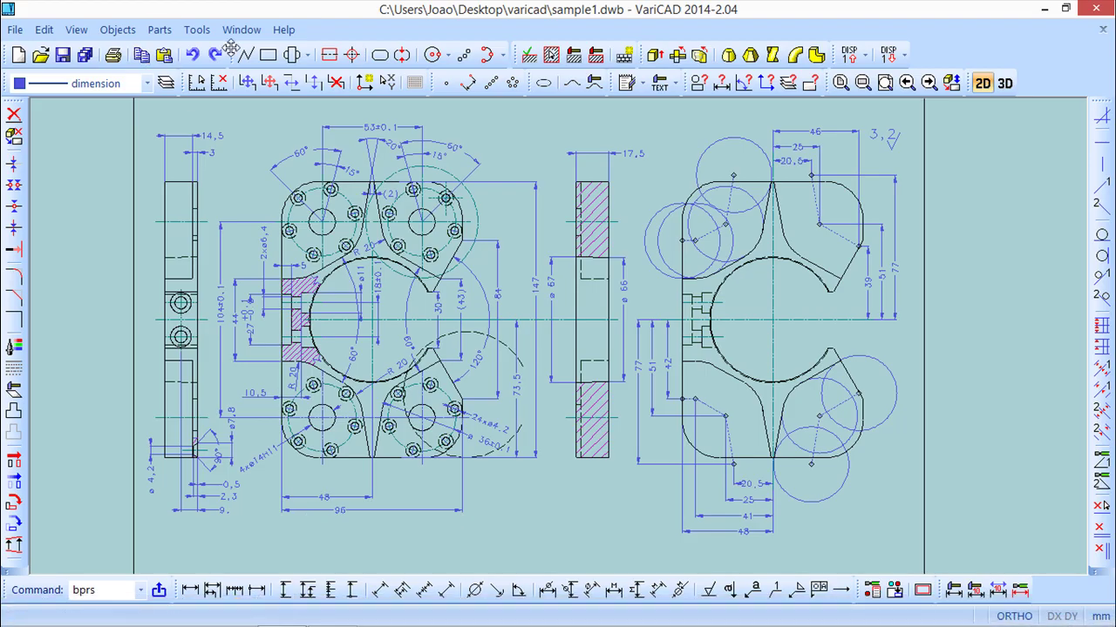
{"action": "left_click", "coordinate": [197, 30]}
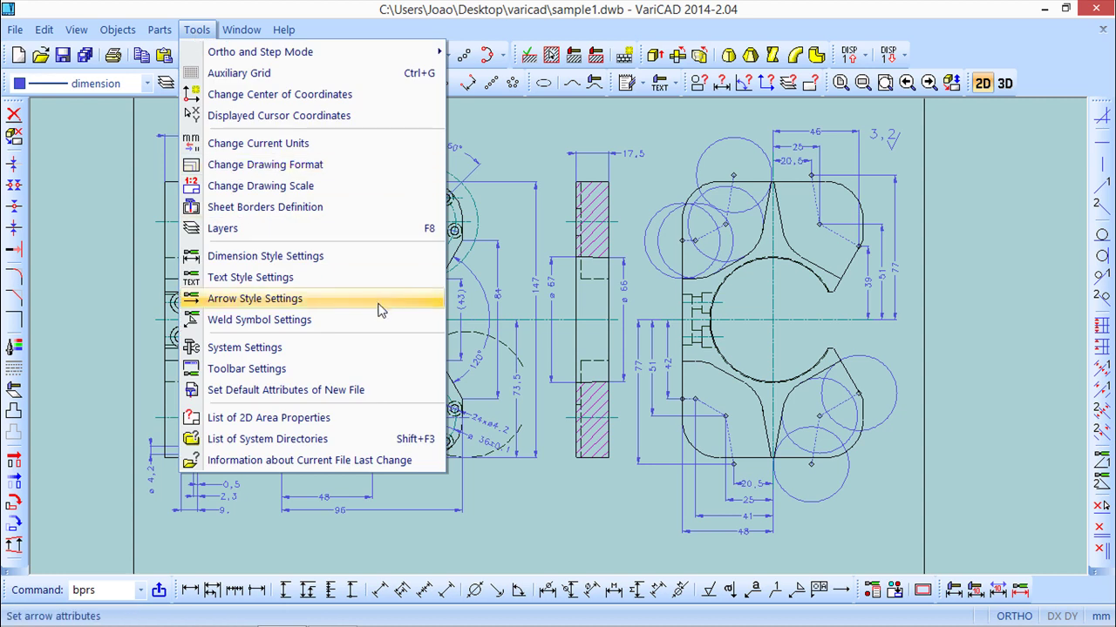
{"action": "left_click", "coordinate": [280, 347]}
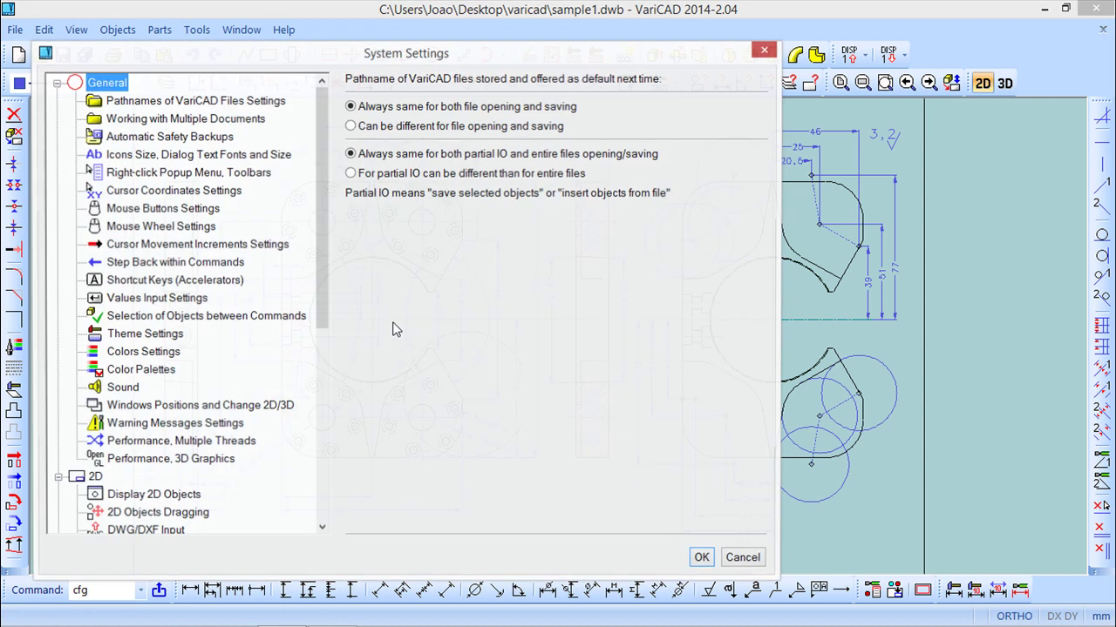
{"action": "left_click_drag", "start_coordinate": [323, 298], "coordinate": [321, 397]}
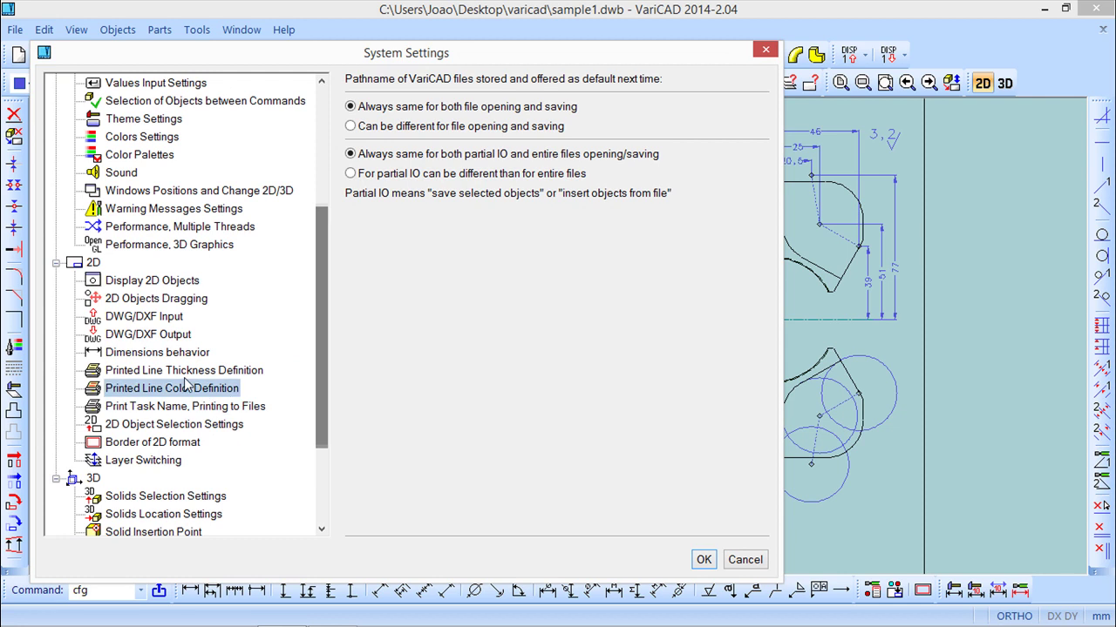
{"action": "left_click", "coordinate": [218, 408]}
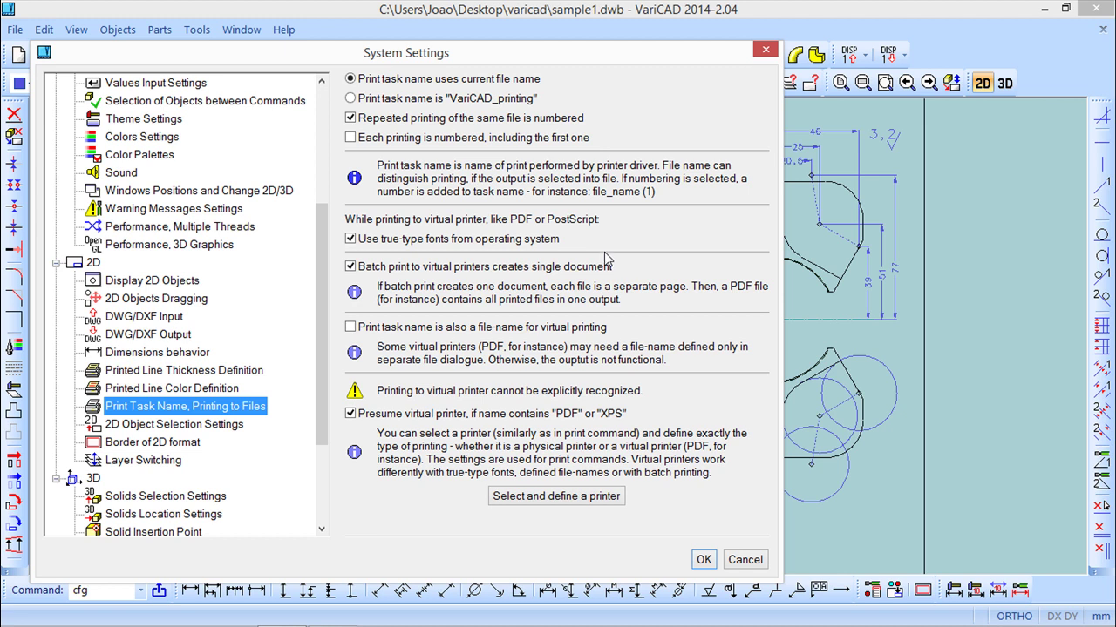
Examine the single-document batch print option and the virtual printer definitions, then close them without changes
{"action": "left_click", "coordinate": [352, 269]}
{"action": "left_click", "coordinate": [558, 496]}
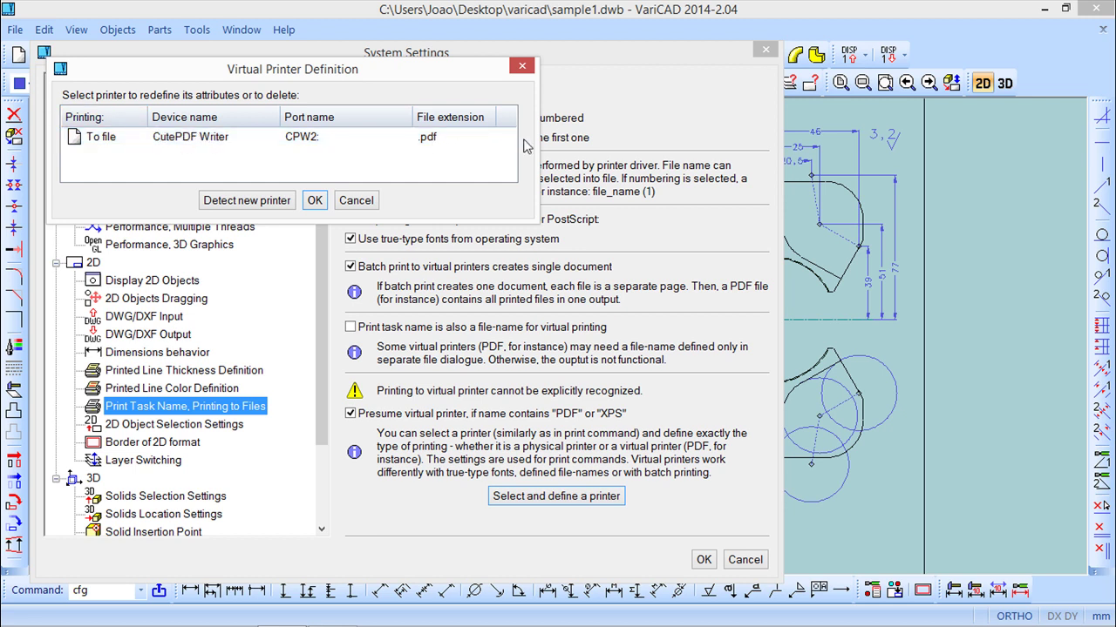
{"action": "left_click", "coordinate": [354, 200]}
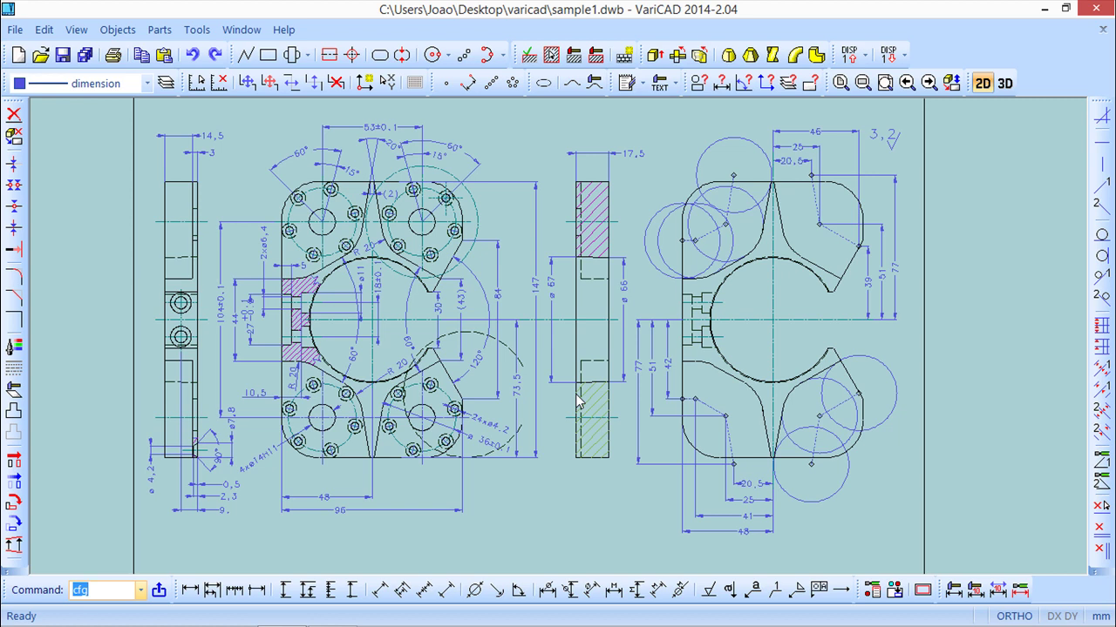
{"action": "left_click", "coordinate": [15, 30]}
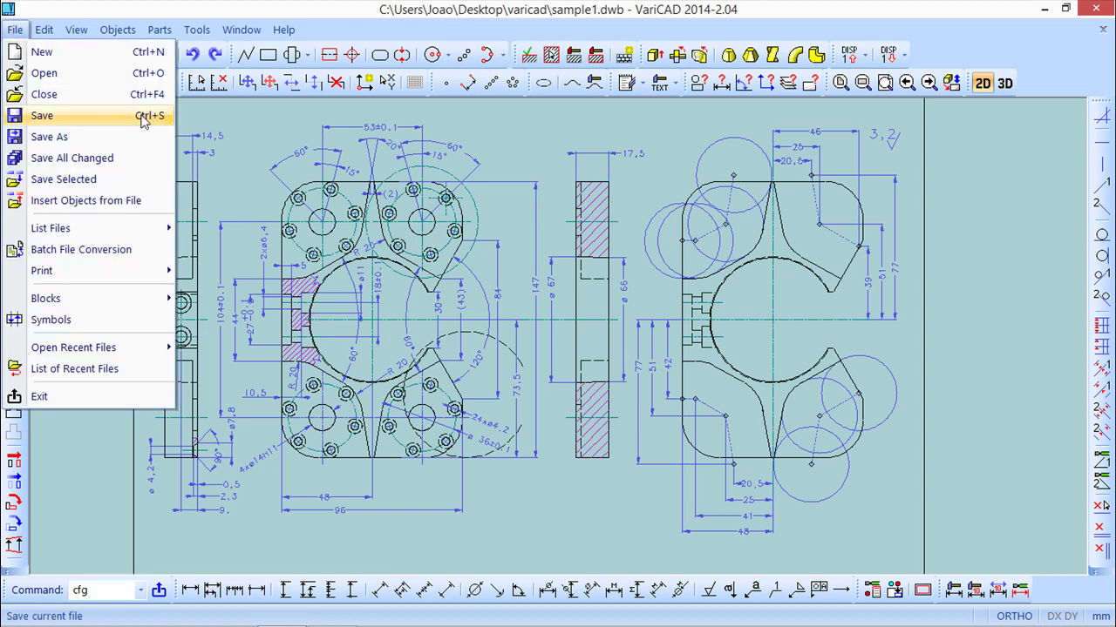
{"action": "mouse_move", "coordinate": [79, 272]}
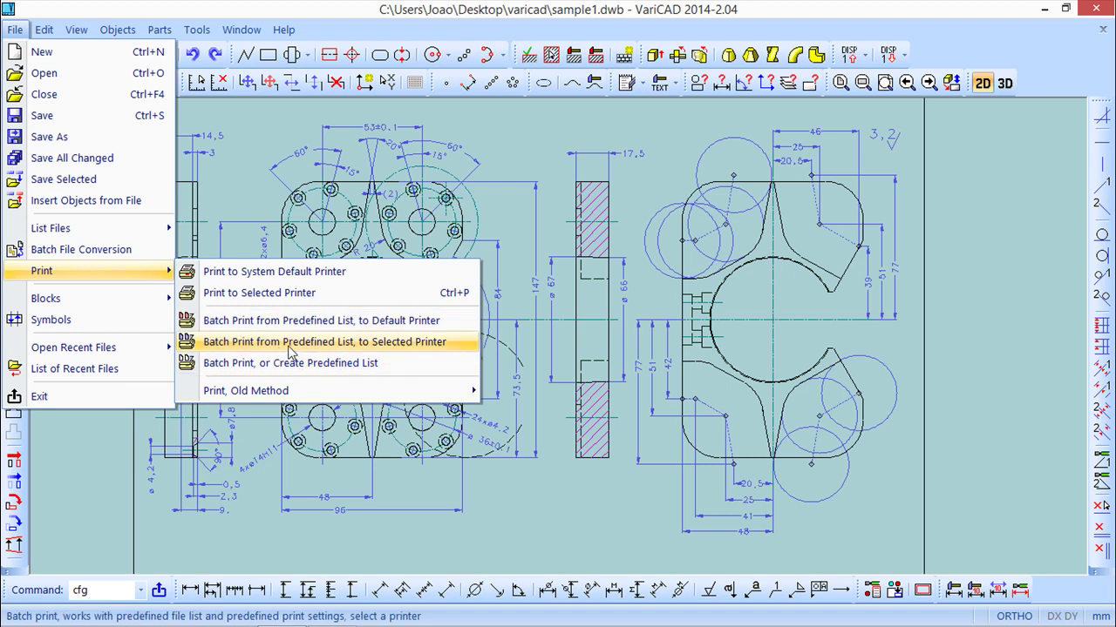
{"action": "left_click", "coordinate": [340, 11]}
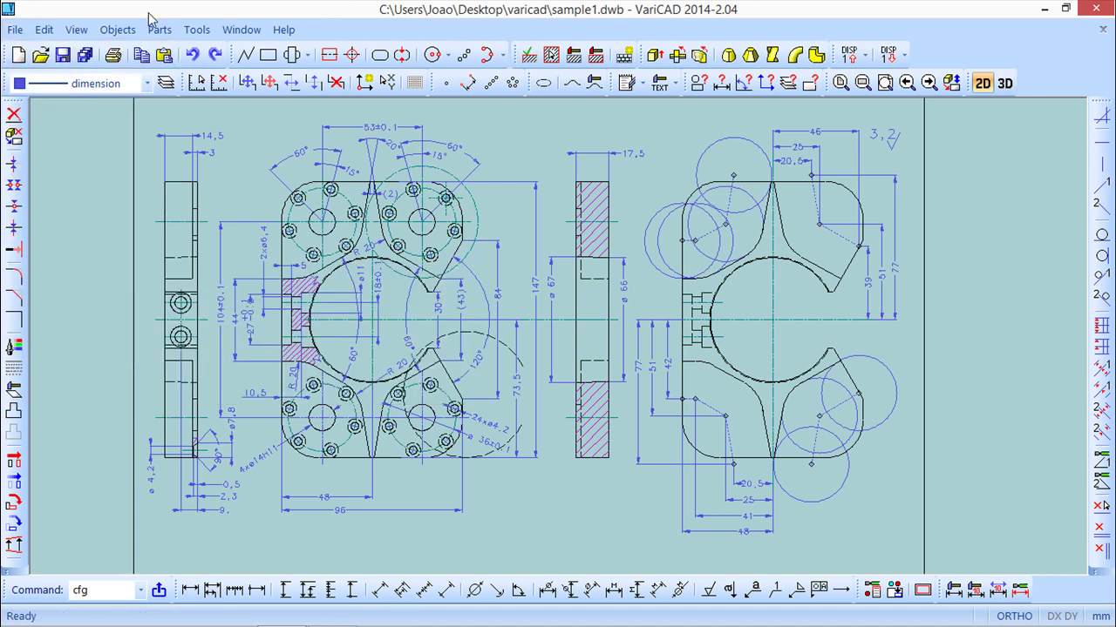
{"action": "left_click", "coordinate": [17, 31]}
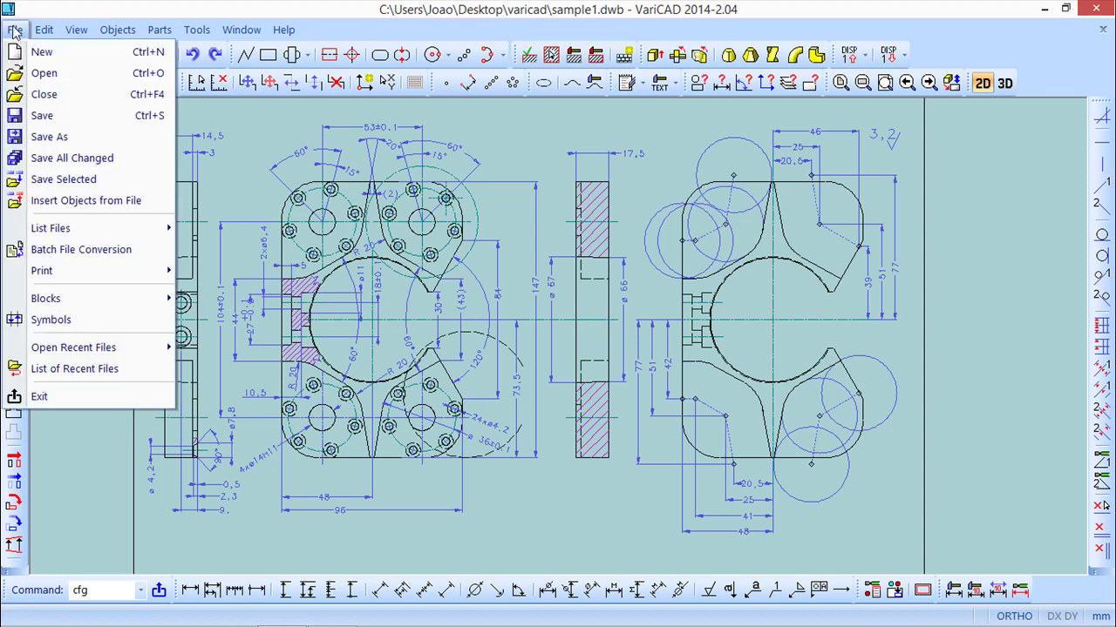
{"action": "left_click", "coordinate": [55, 10]}
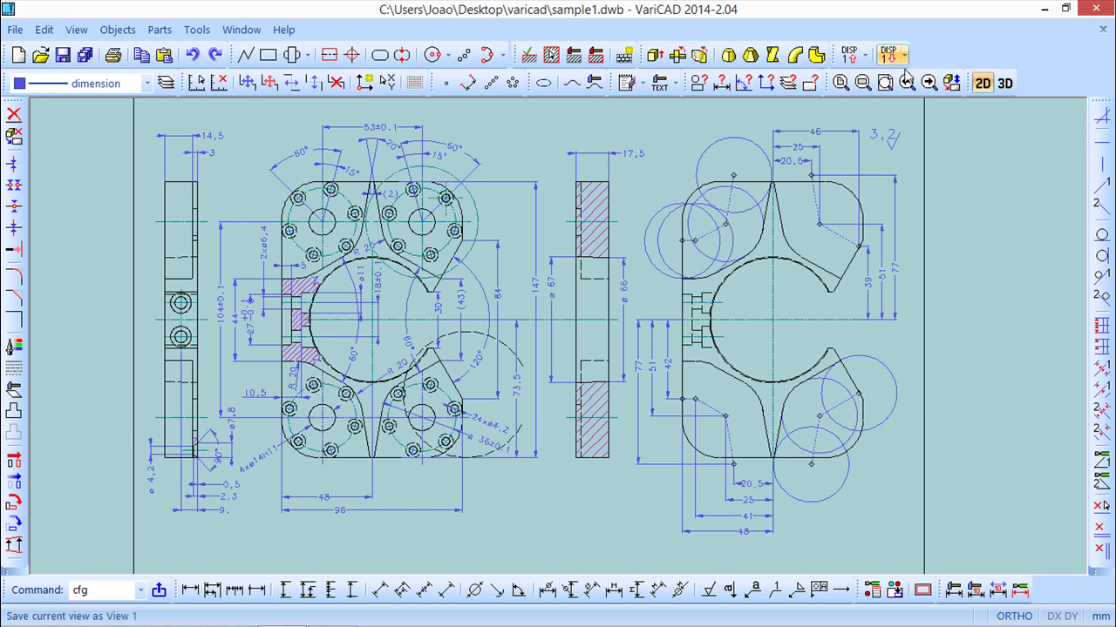
Switch sample1 to 3D modeling space and tilt the part to a lower oblique viewing angle
{"action": "left_click", "coordinate": [1005, 84]}
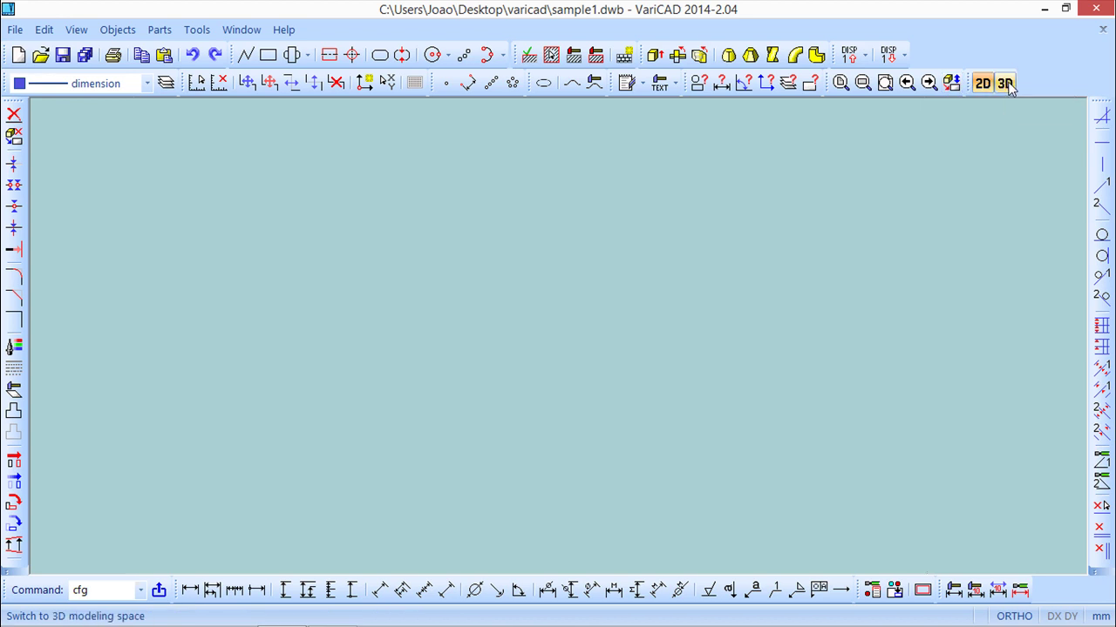
{"action": "middle_click_drag", "start_coordinate": [877, 168], "coordinate": [753, 247]}
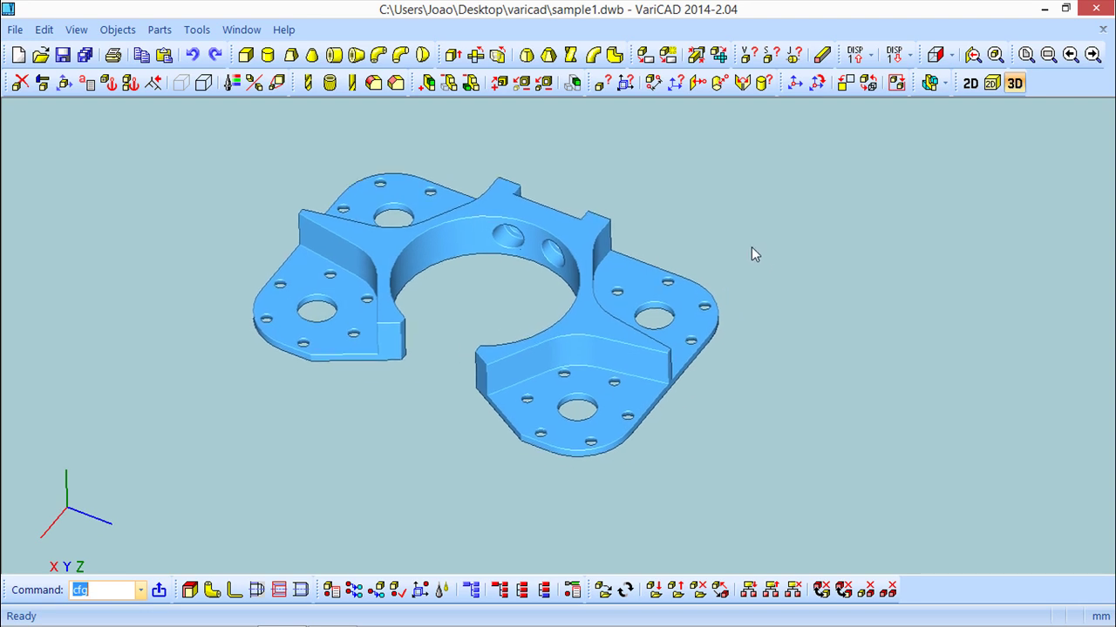
{"action": "scroll", "coordinate": [736, 239], "scroll_direction": "down", "scroll_amount": 2}
{"action": "scroll", "coordinate": [699, 229], "scroll_direction": "up", "scroll_amount": 2}
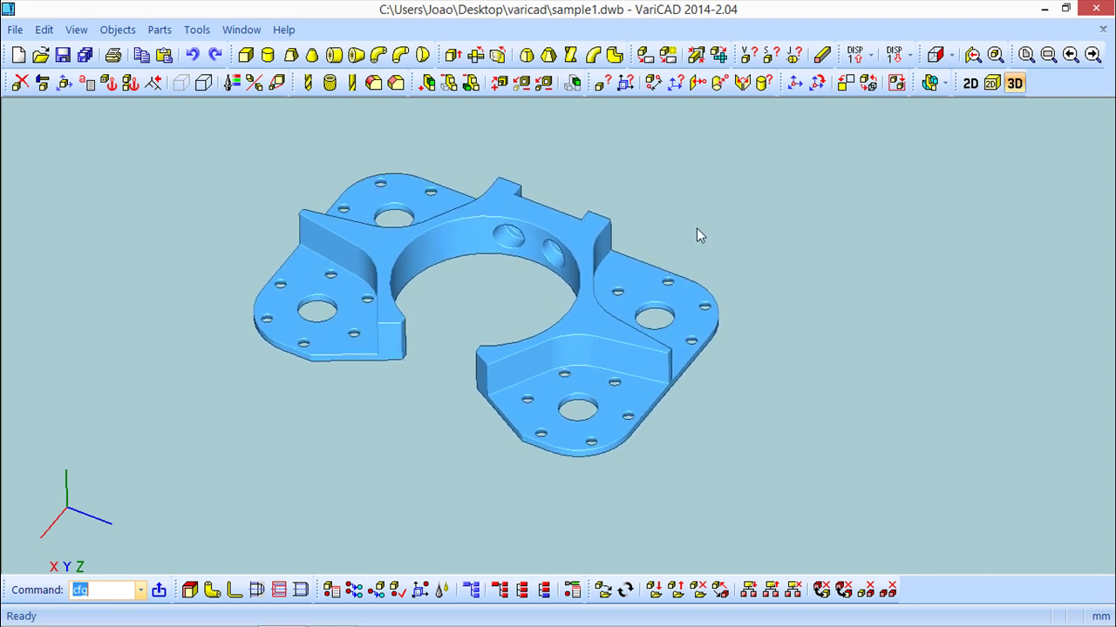
{"action": "scroll", "coordinate": [697, 233], "scroll_direction": "up", "scroll_amount": 1}
{"action": "middle_click_drag", "start_coordinate": [696, 231], "coordinate": [725, 259]}
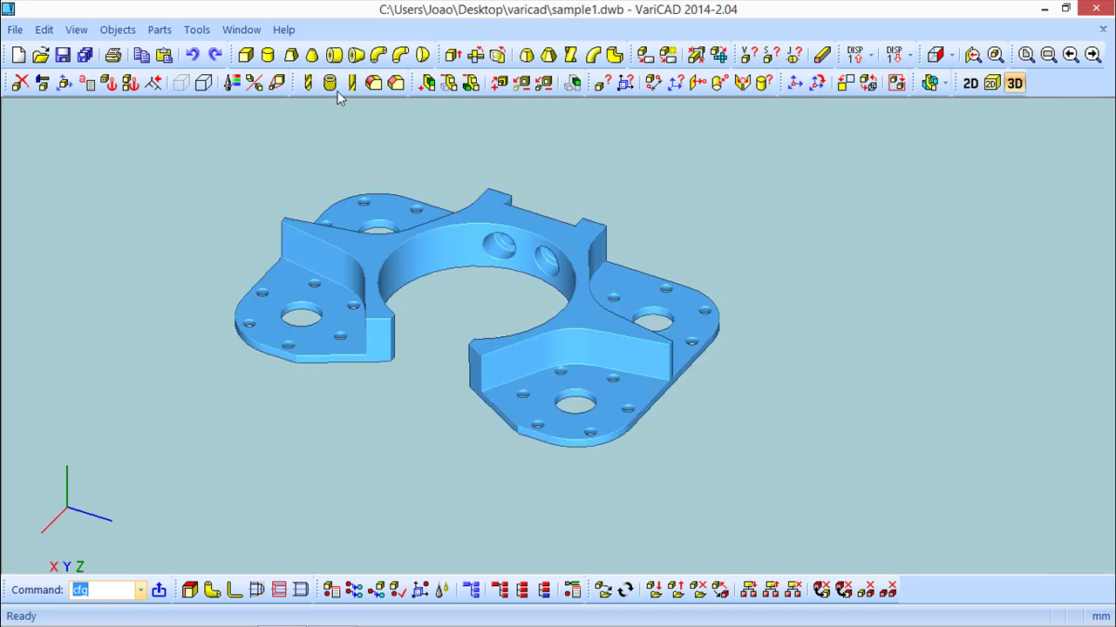
Start printing the 3D image to a selected printer, choosing CutePDF Writer
{"action": "left_click", "coordinate": [13, 32]}
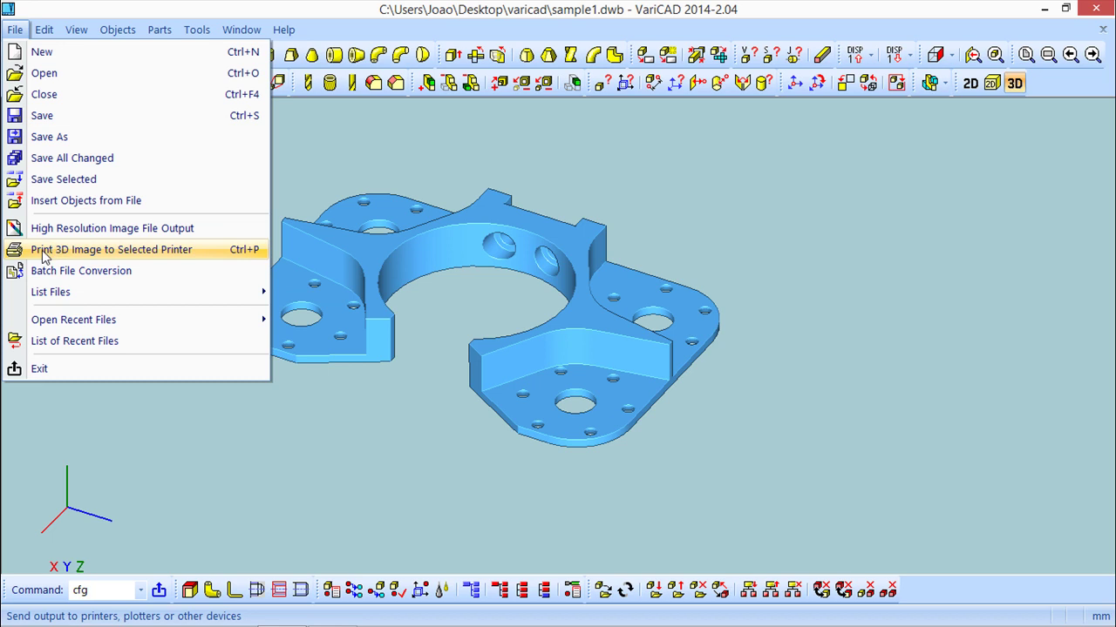
{"action": "left_click", "coordinate": [146, 247]}
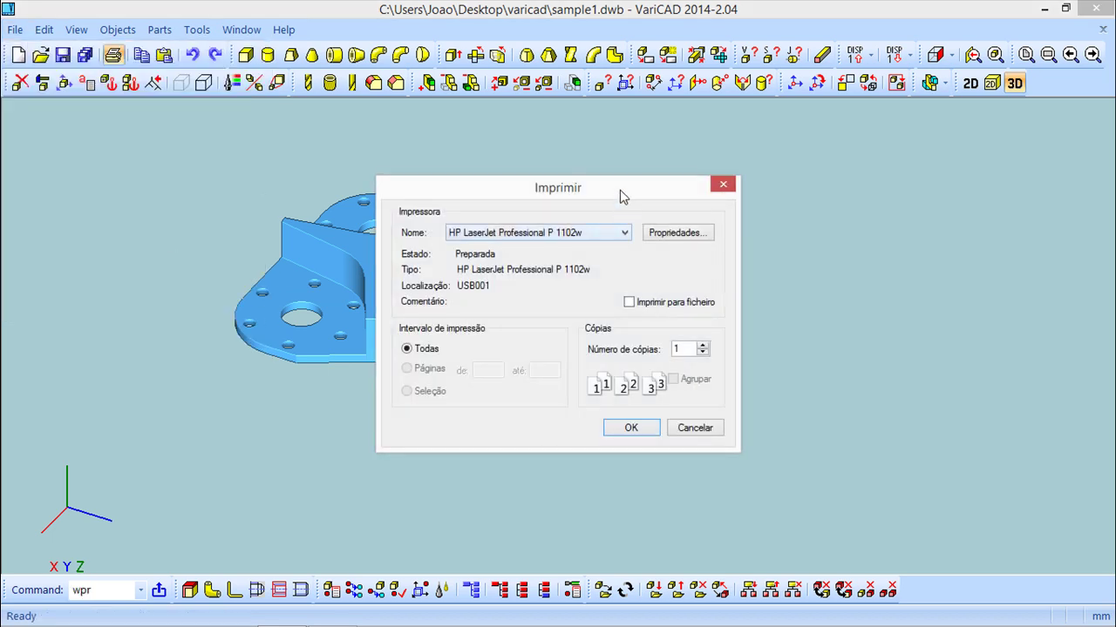
{"action": "left_click_drag", "start_coordinate": [695, 194], "coordinate": [946, 125]}
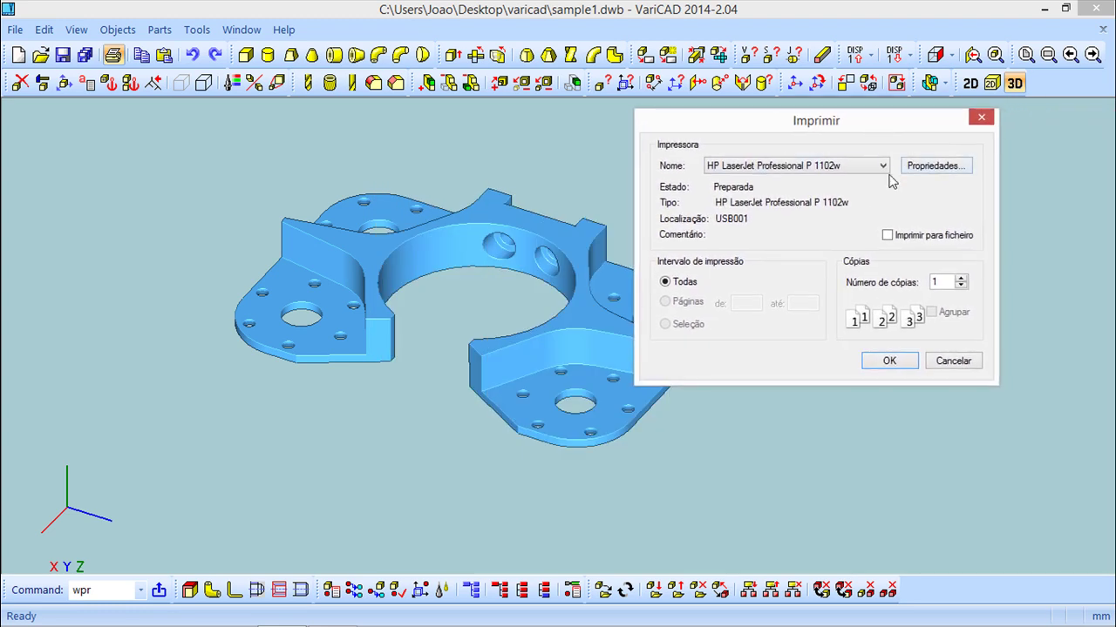
{"action": "left_click", "coordinate": [884, 166]}
{"action": "left_click", "coordinate": [750, 180]}
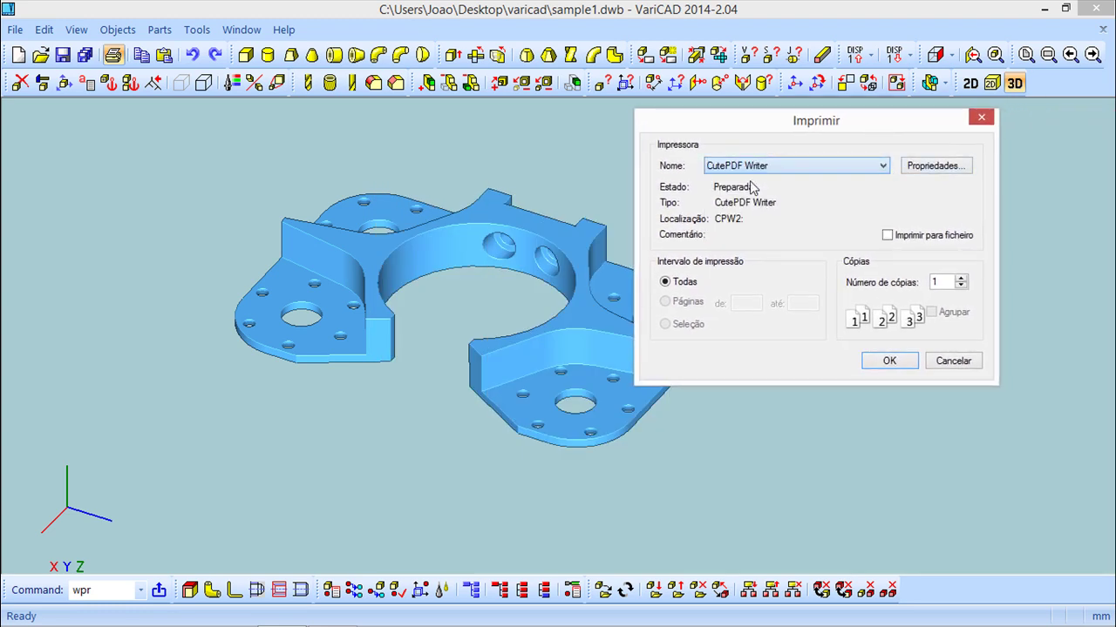
{"action": "left_click", "coordinate": [902, 367]}
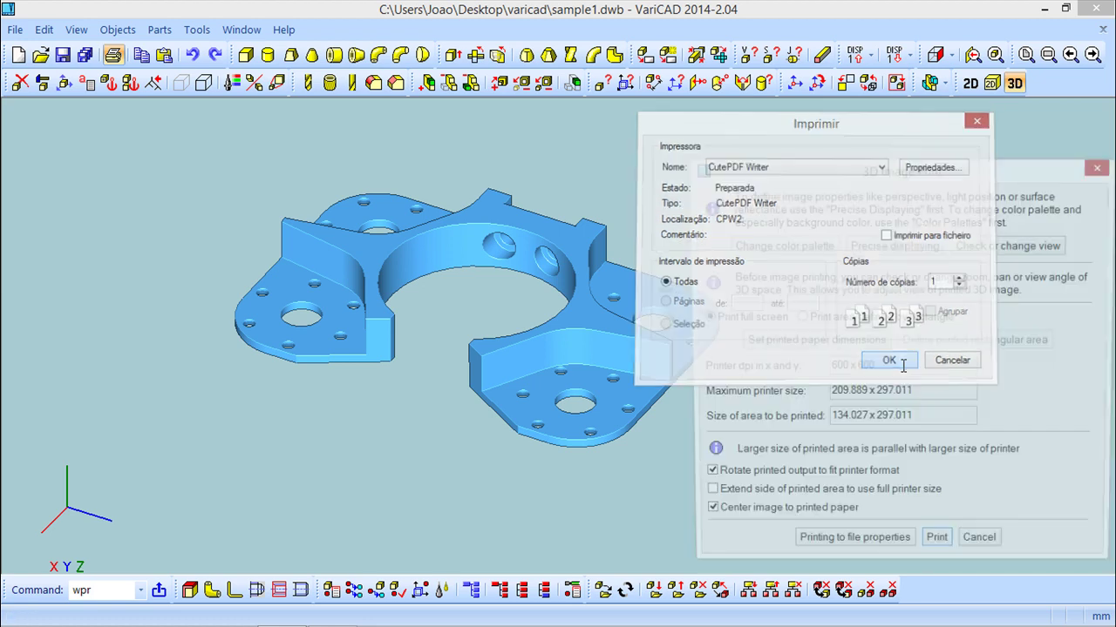
{"action": "left_click_drag", "start_coordinate": [880, 167], "coordinate": [739, 127]}
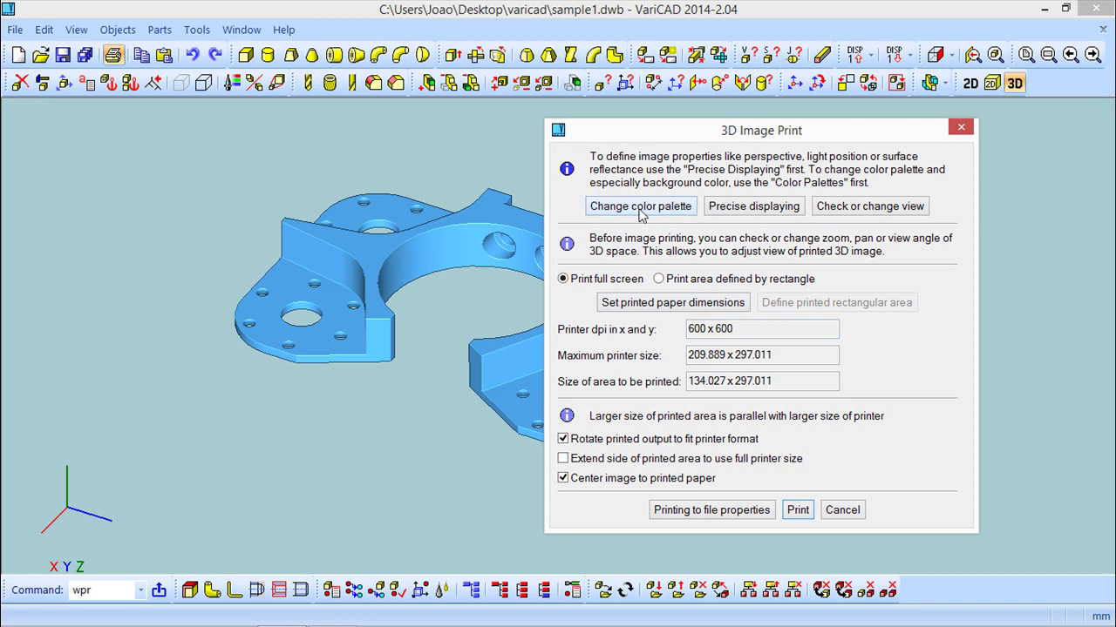
Preview the White background color palette for the printed 3D image and close the palette selection
{"action": "left_click", "coordinate": [642, 213]}
{"action": "left_click", "coordinate": [639, 258]}
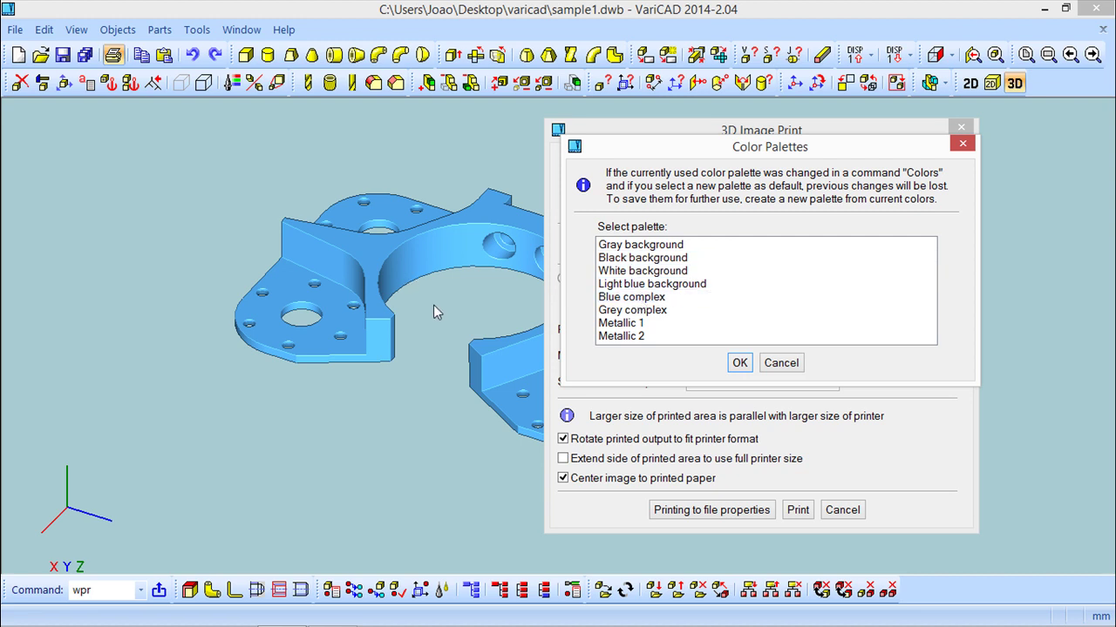
{"action": "right_click", "coordinate": [652, 276]}
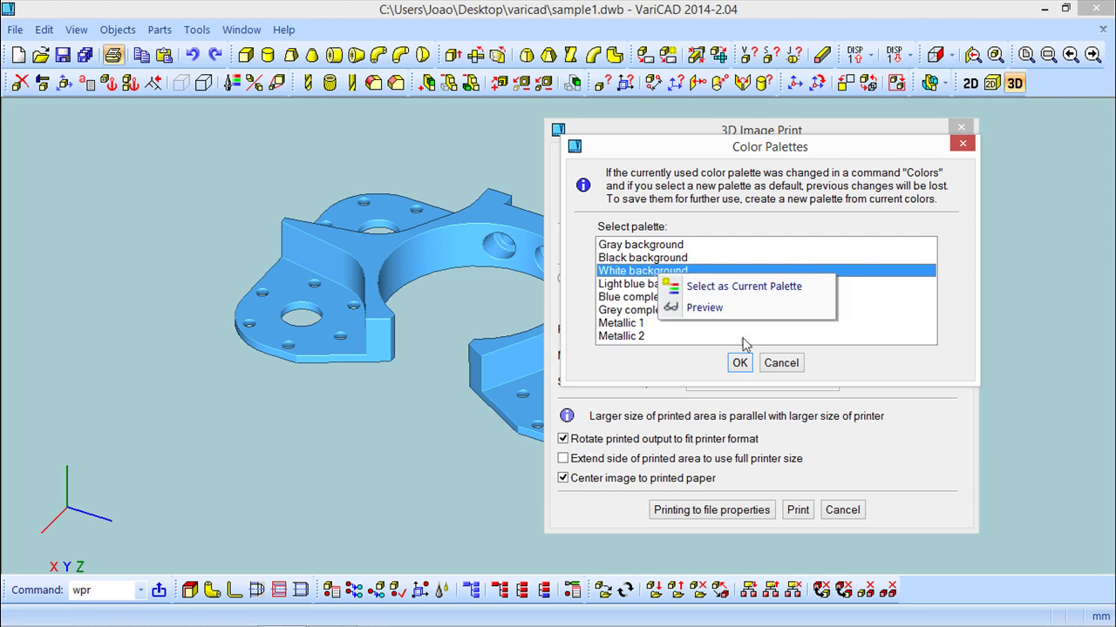
{"action": "left_click", "coordinate": [707, 310]}
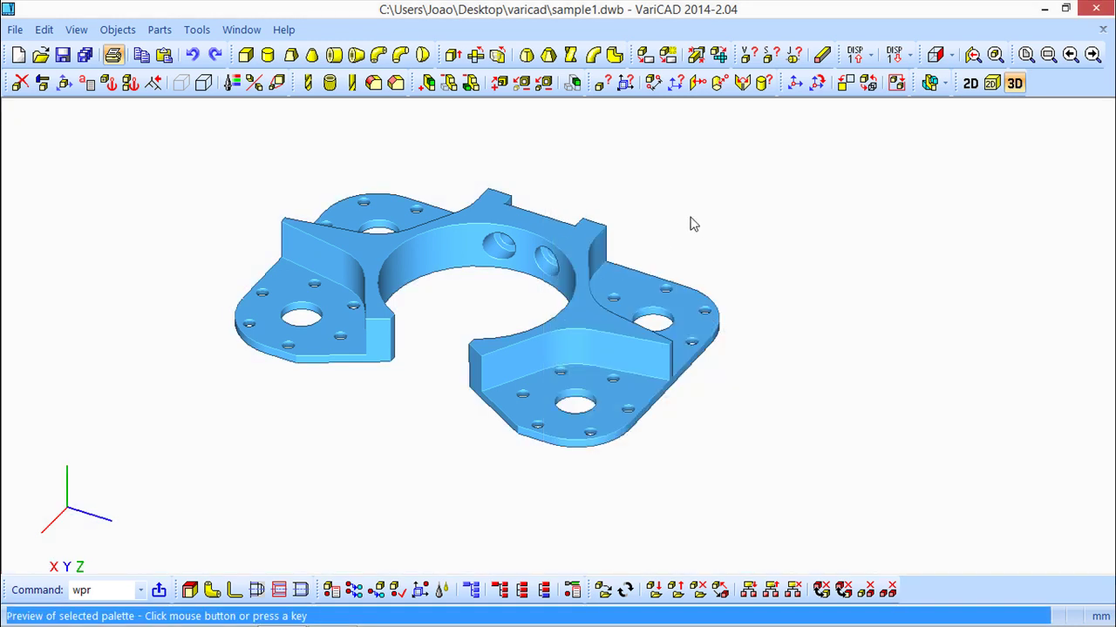
{"action": "left_click", "coordinate": [693, 227]}
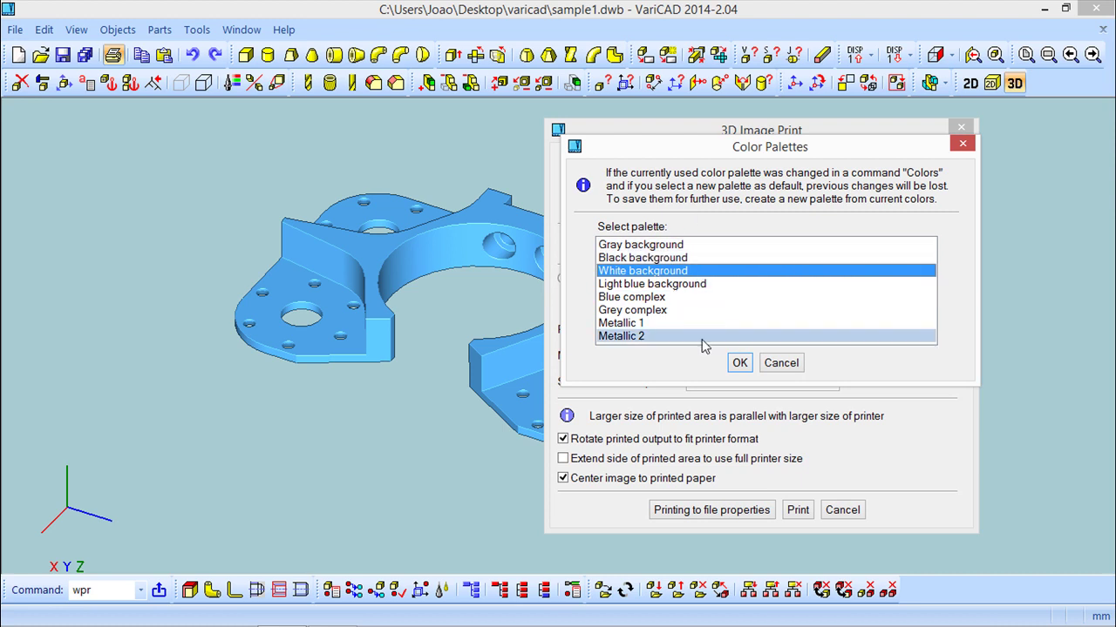
{"action": "left_click", "coordinate": [734, 366]}
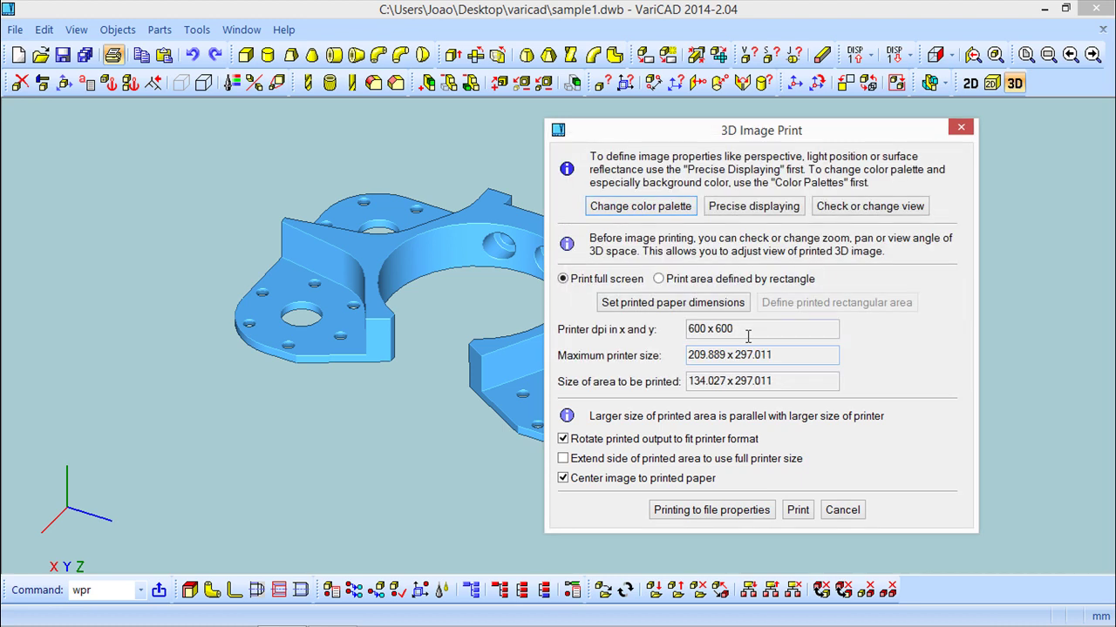
Examine the surface reflectance options in the precise display settings for the printed image
{"action": "left_click", "coordinate": [732, 209]}
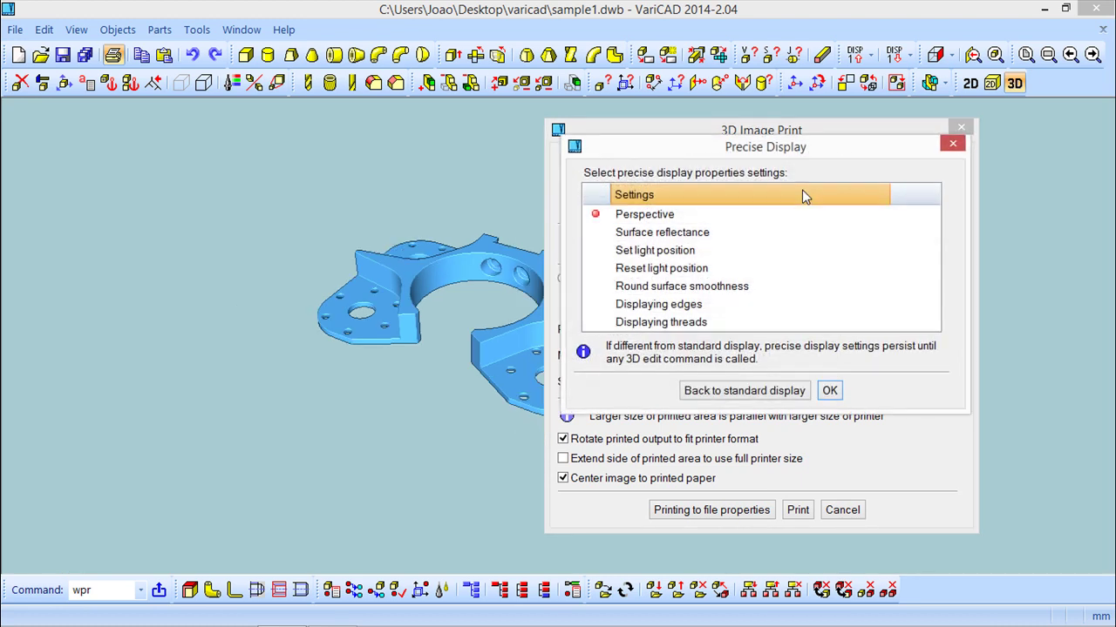
{"action": "left_click", "coordinate": [658, 234]}
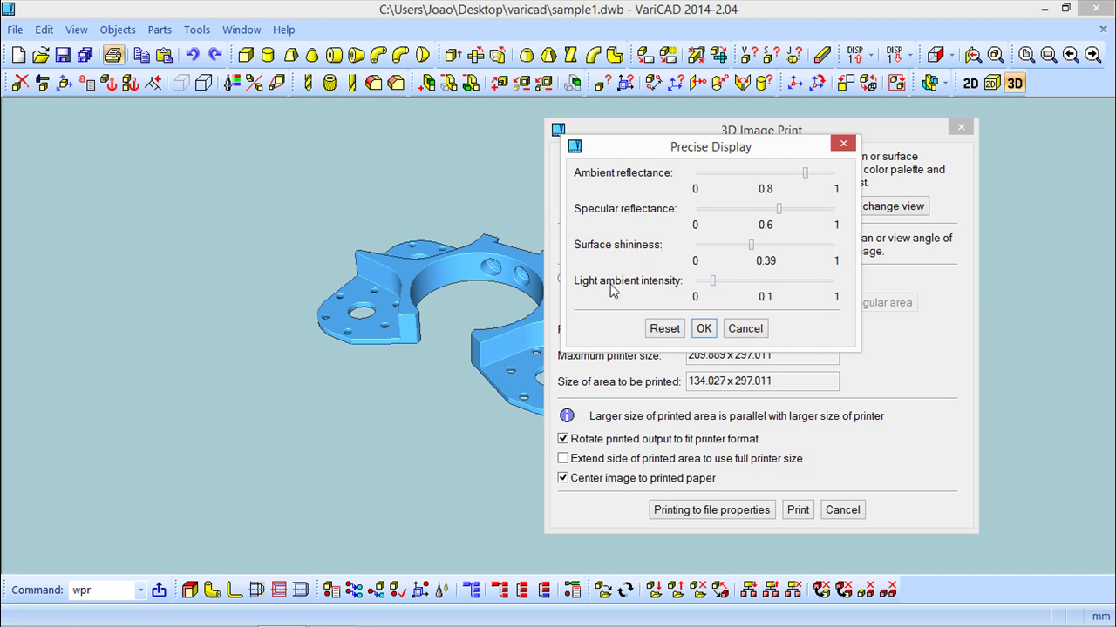
{"action": "left_click", "coordinate": [703, 329]}
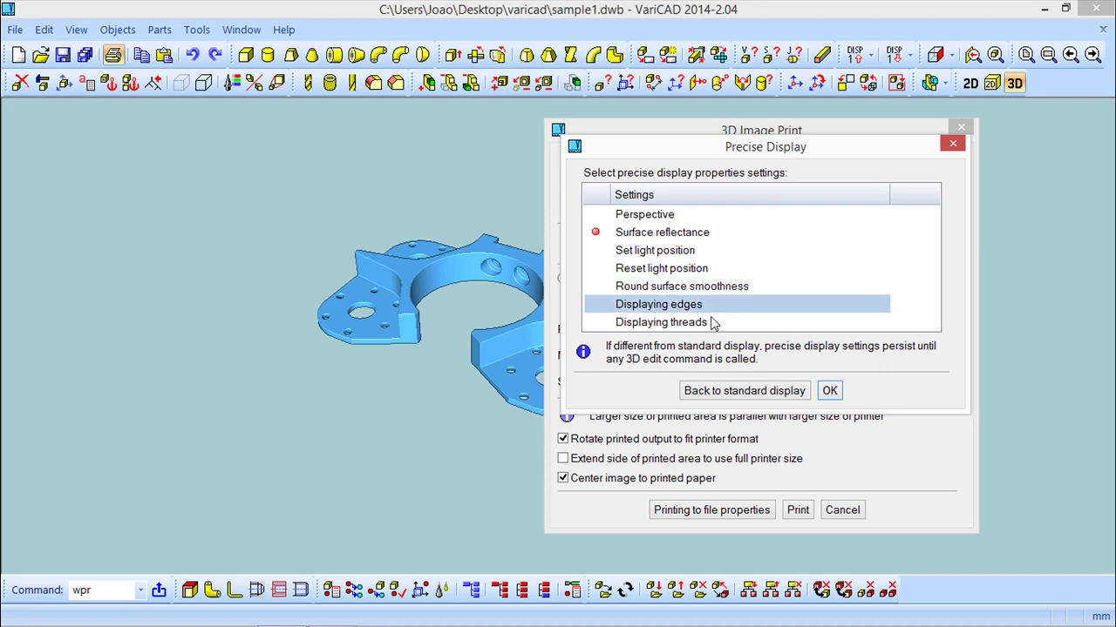
Turn off perspective in the precise display settings and go back to standard display
{"action": "left_click", "coordinate": [624, 217]}
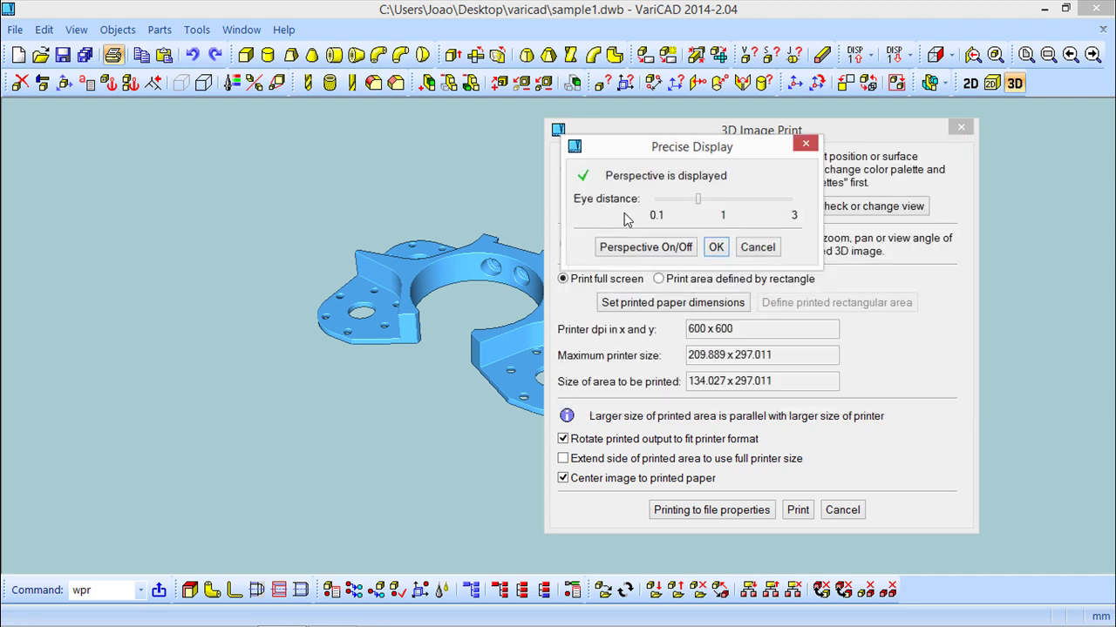
{"action": "left_click", "coordinate": [679, 247]}
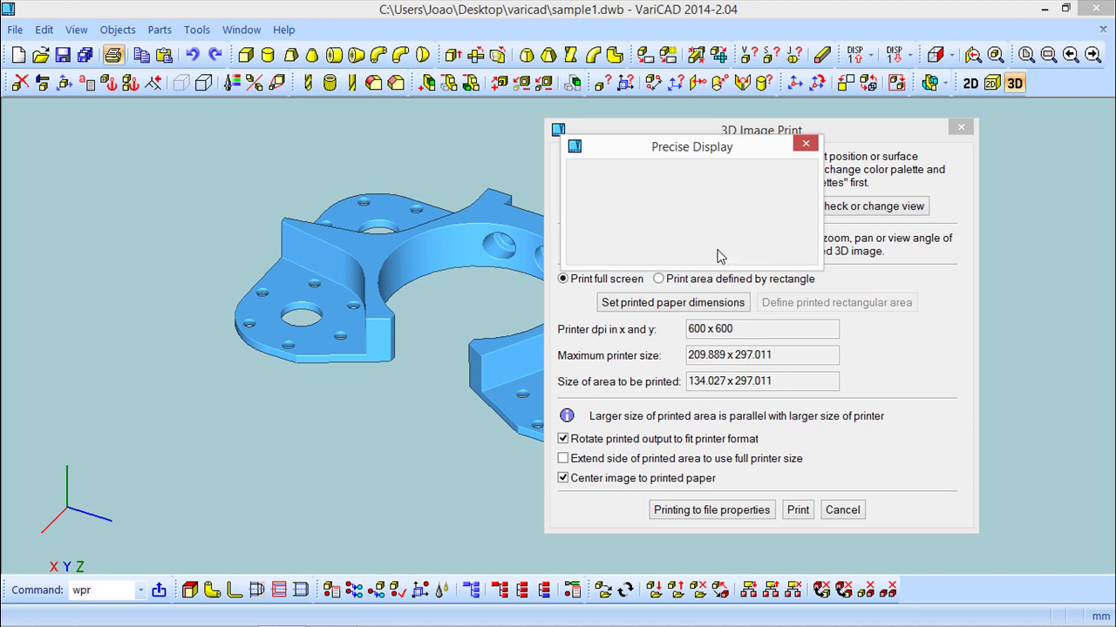
{"action": "left_click", "coordinate": [716, 248]}
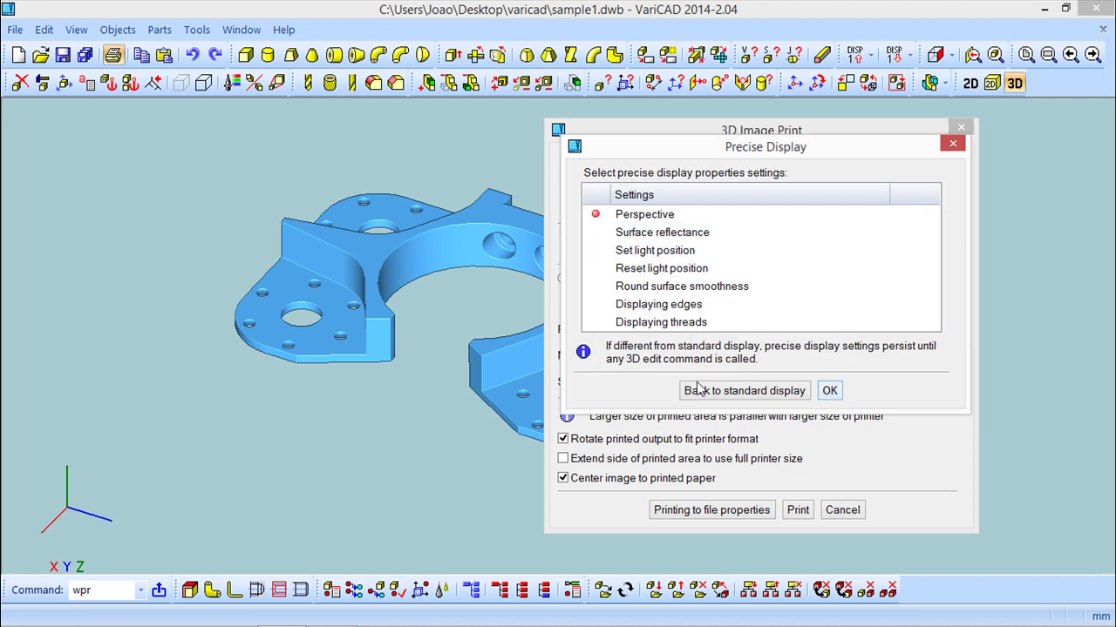
{"action": "left_click", "coordinate": [723, 393]}
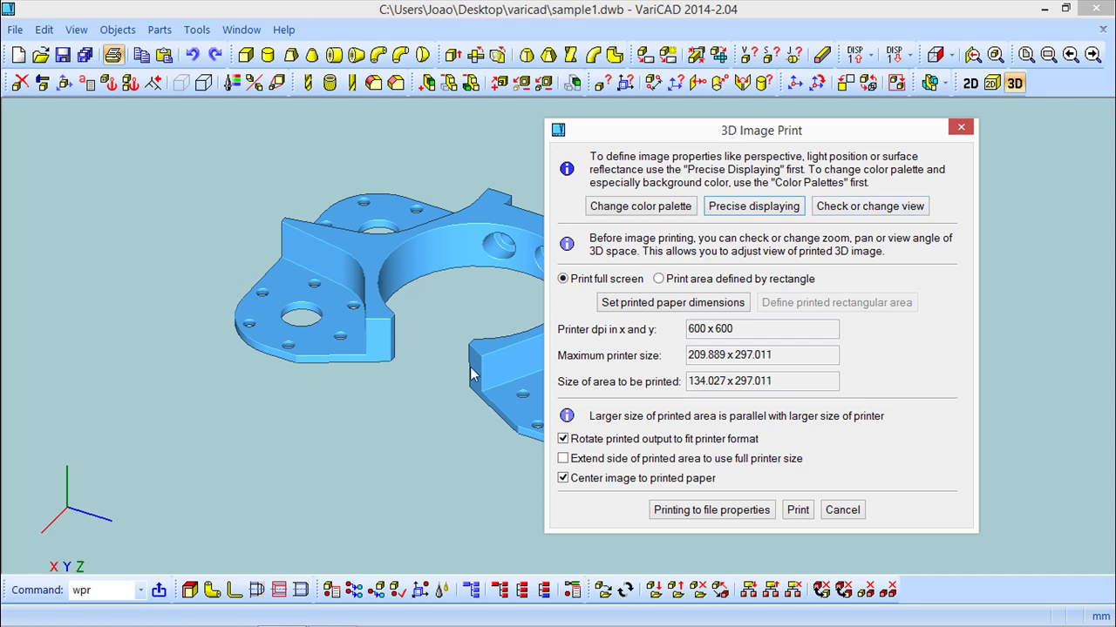
Limit the printed area to a rectangle and define it around the half of the part with the two rear-left flanges
{"action": "left_click", "coordinate": [658, 279]}
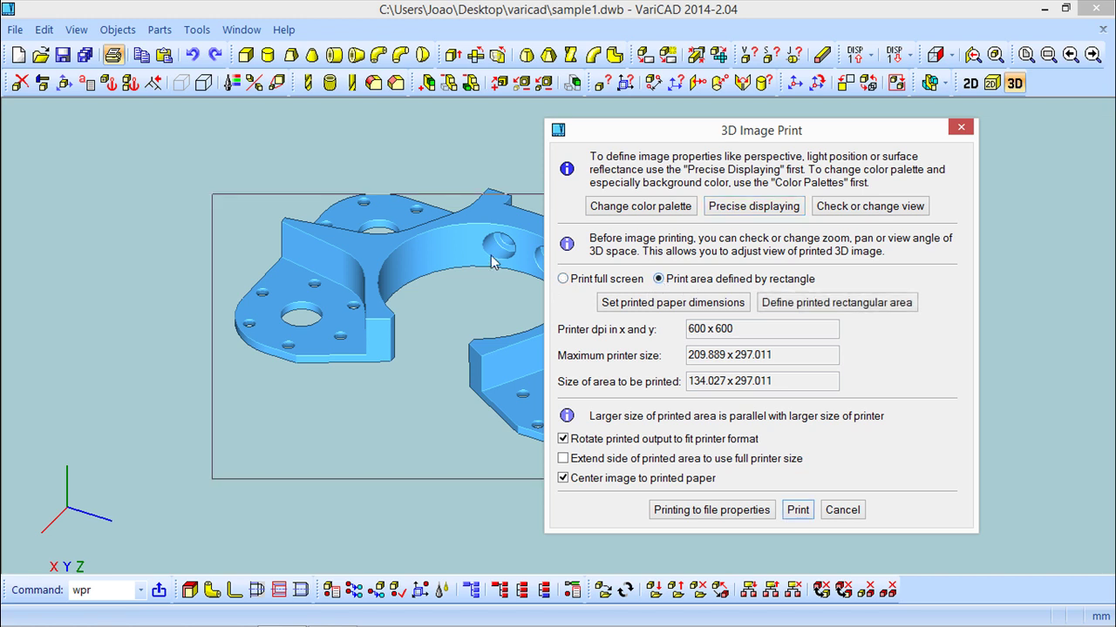
{"action": "left_click", "coordinate": [802, 303]}
{"action": "left_click", "coordinate": [241, 178]}
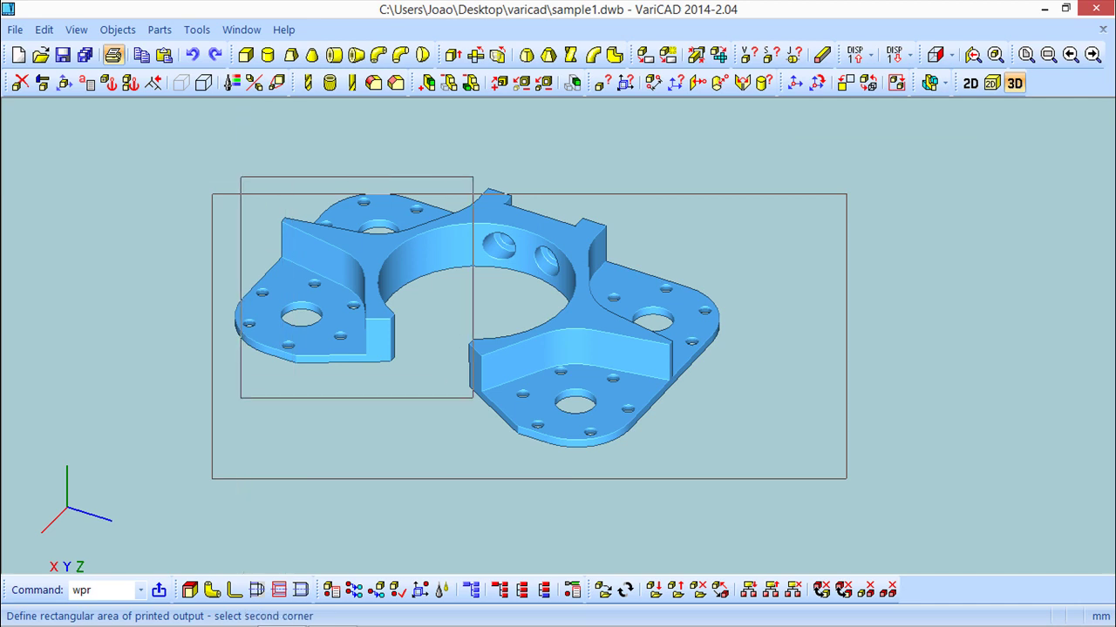
{"action": "left_click", "coordinate": [491, 402]}
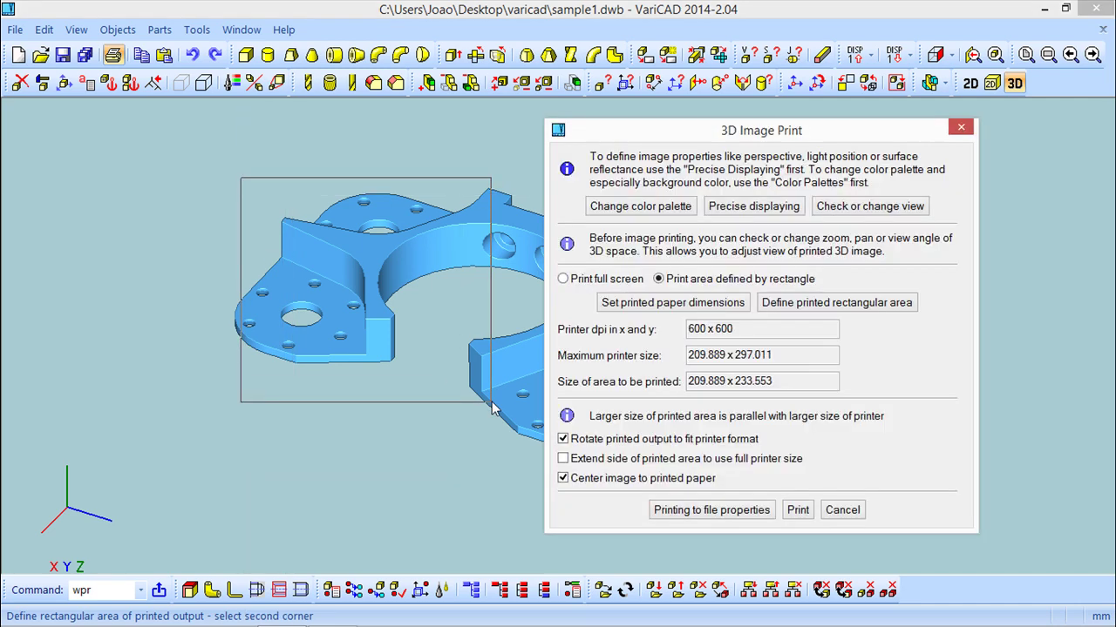
Try the A4 format for the printed paper dimensions, and set the size to the maximum printer dimension instead
{"action": "left_click", "coordinate": [678, 305]}
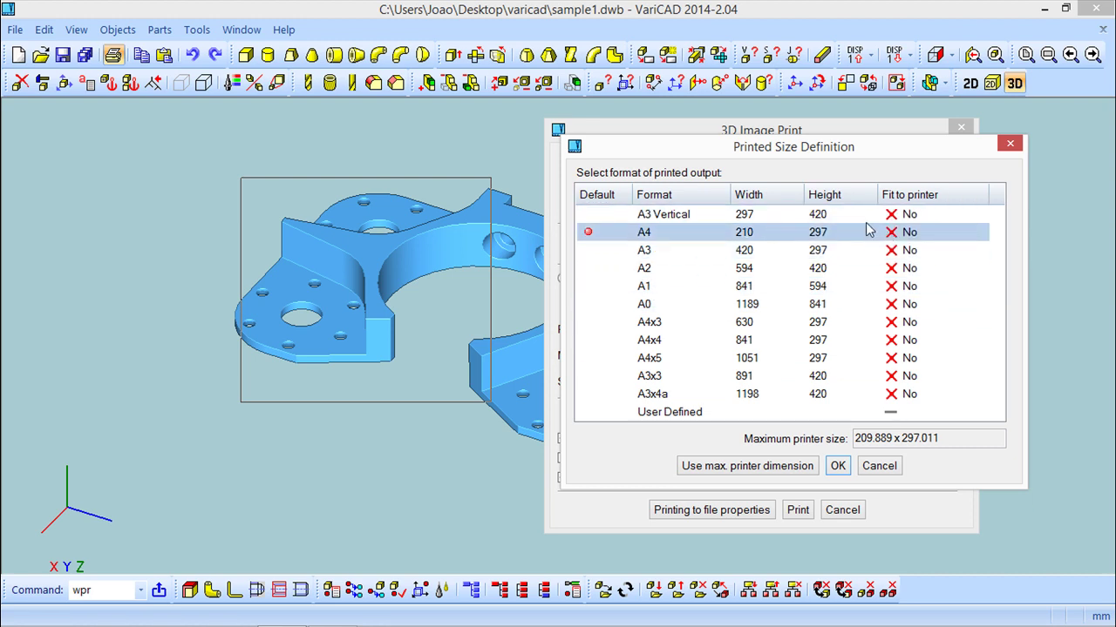
{"action": "left_click", "coordinate": [908, 232]}
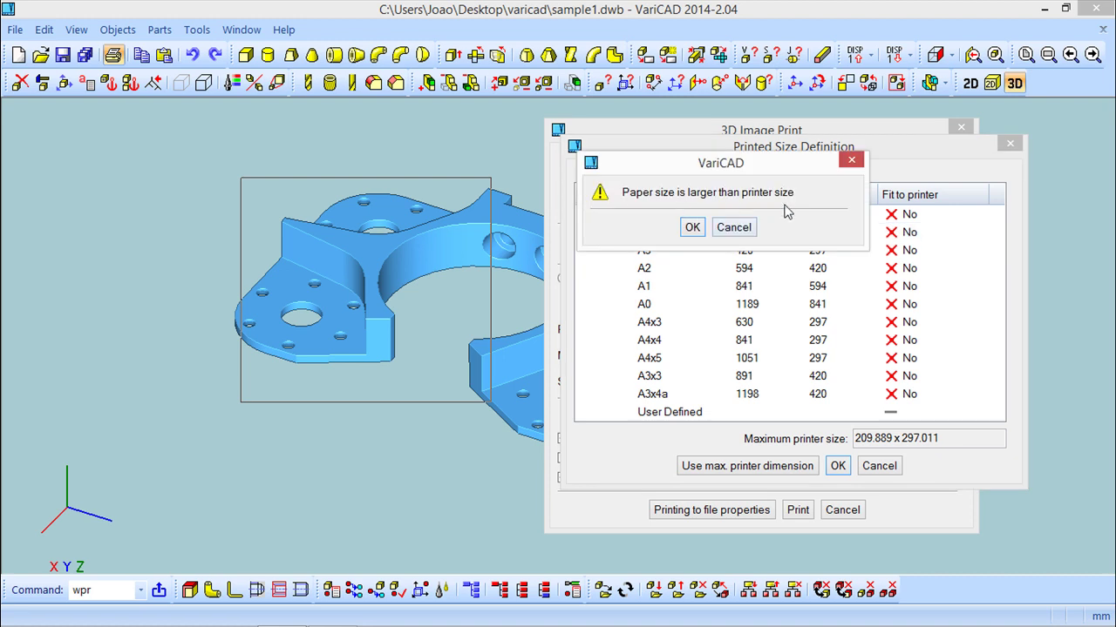
{"action": "left_click", "coordinate": [692, 227]}
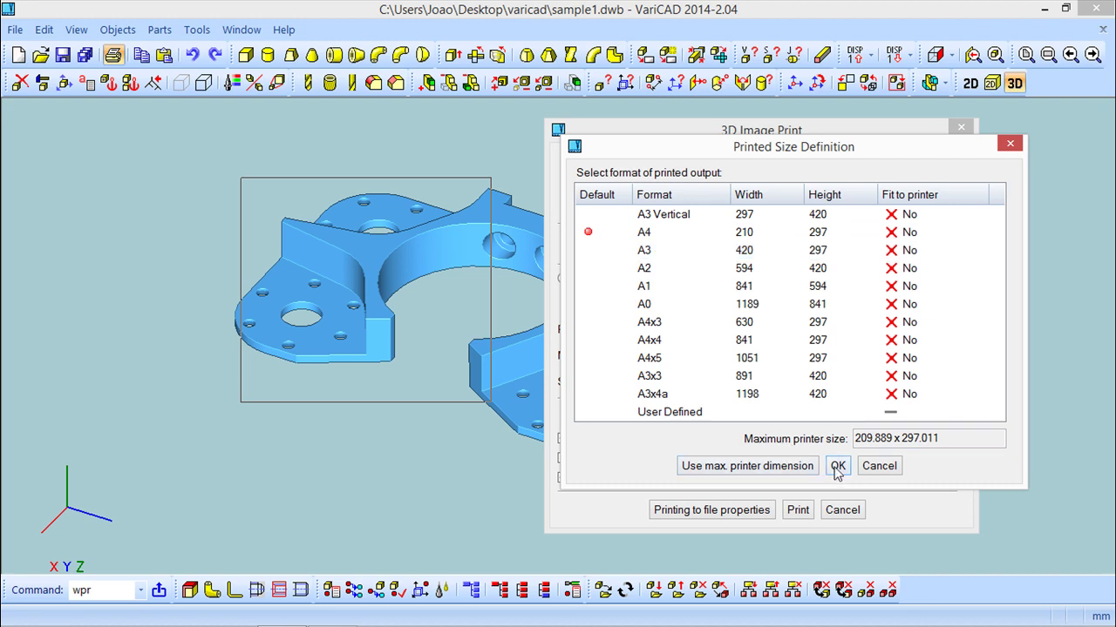
{"action": "left_click", "coordinate": [764, 474]}
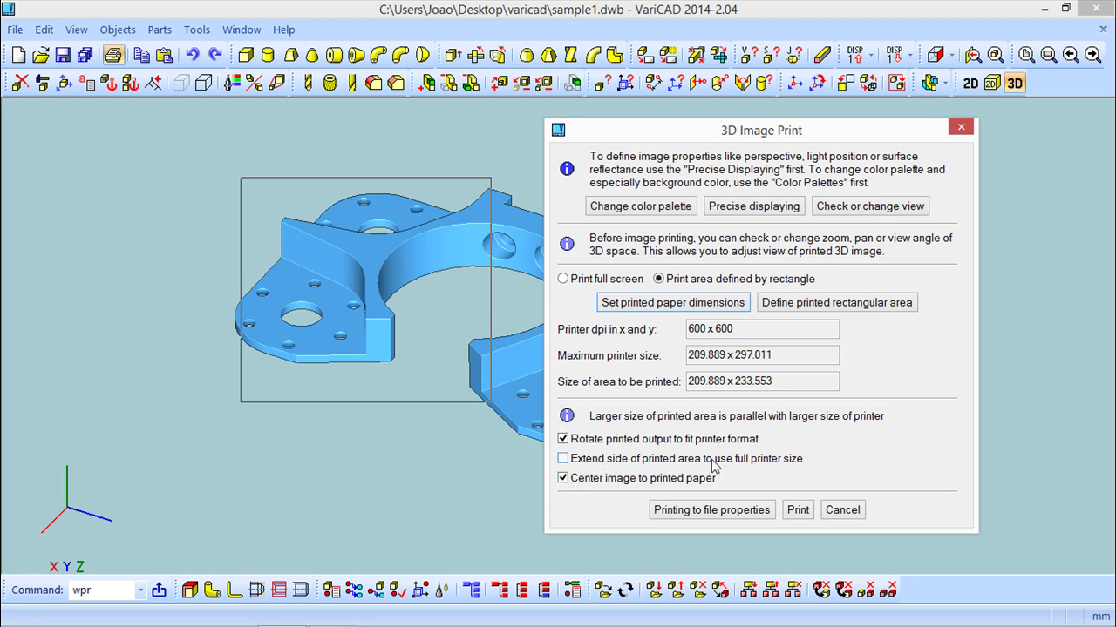
Extend the side of the printed area to use the full printer size and check the printing to file properties
{"action": "left_click", "coordinate": [563, 460]}
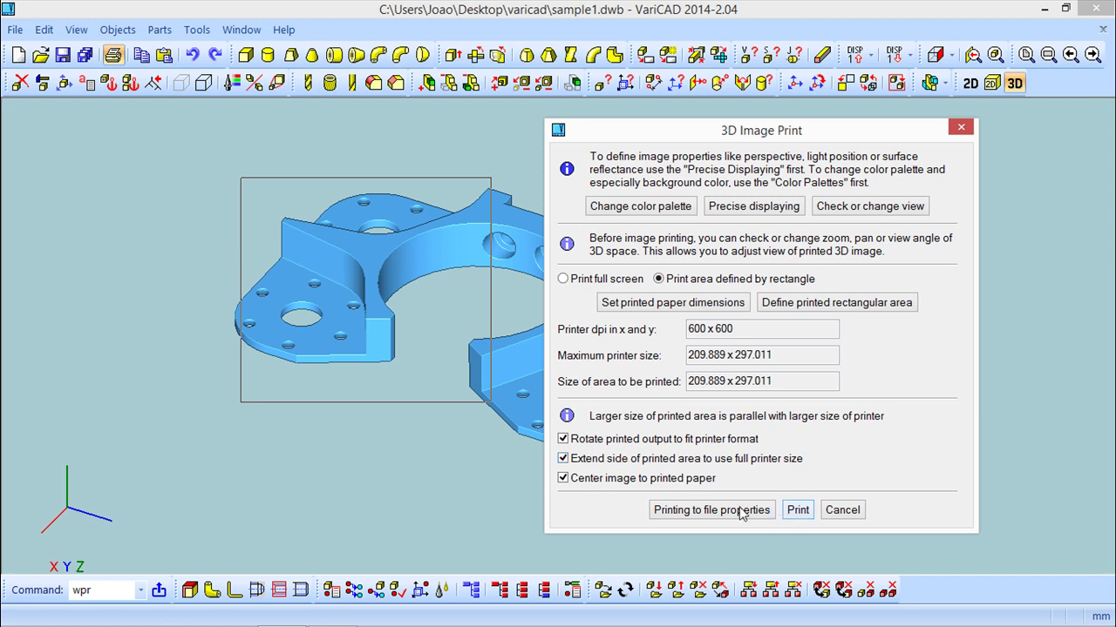
{"action": "left_click", "coordinate": [685, 516]}
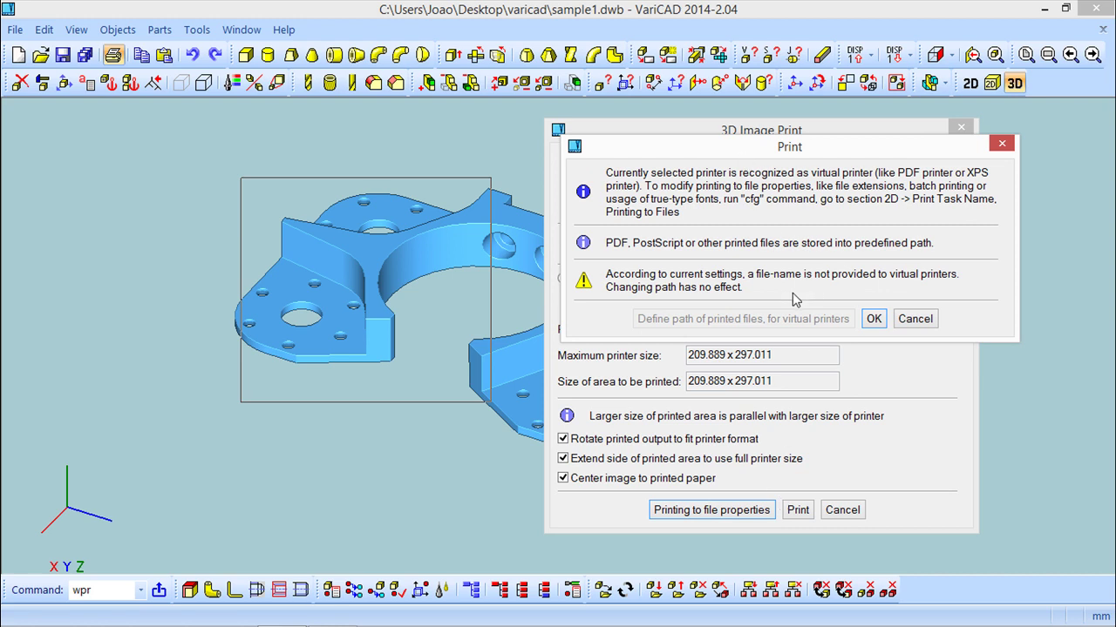
{"action": "left_click", "coordinate": [878, 321]}
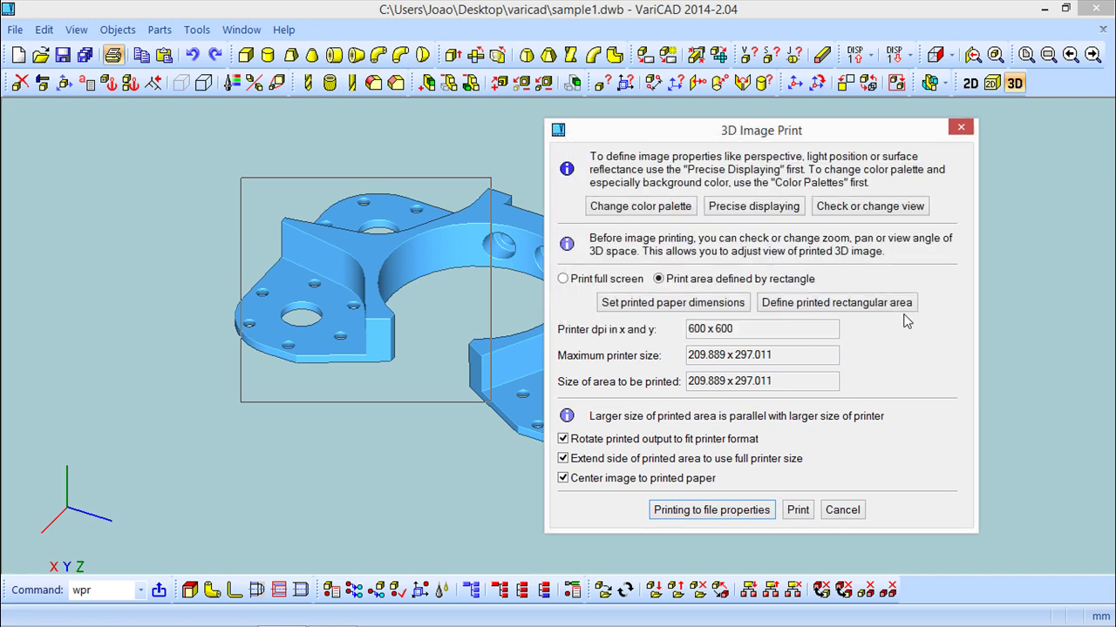
Print the 3D image and save the resulting PDF on the desktop as sample1 (5)
{"action": "left_click", "coordinate": [797, 512]}
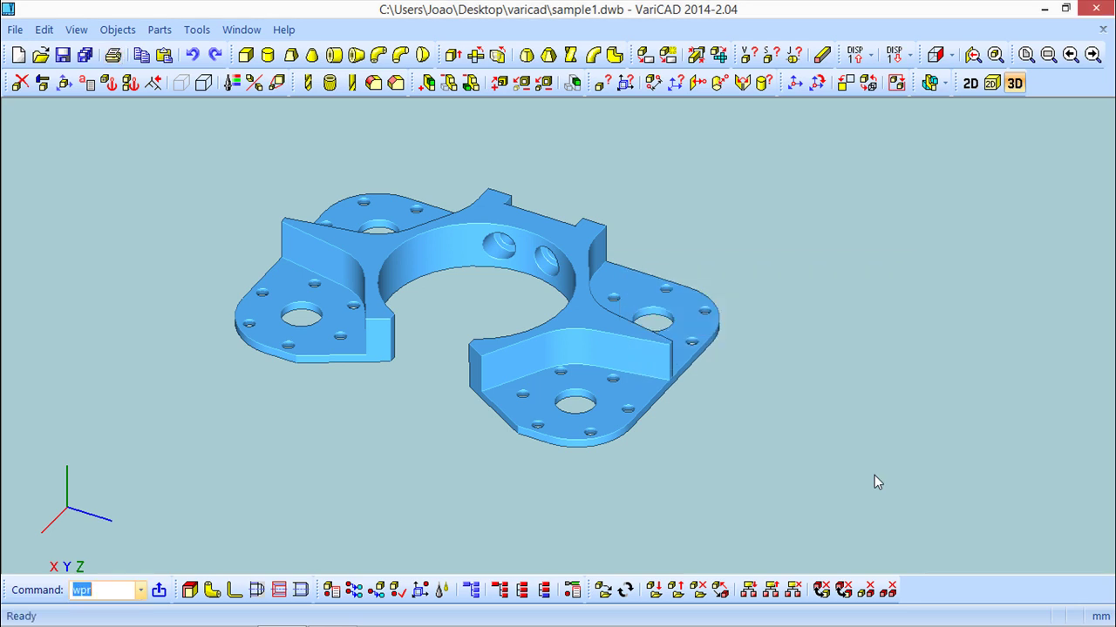
{"action": "left_click", "coordinate": [1046, 10]}
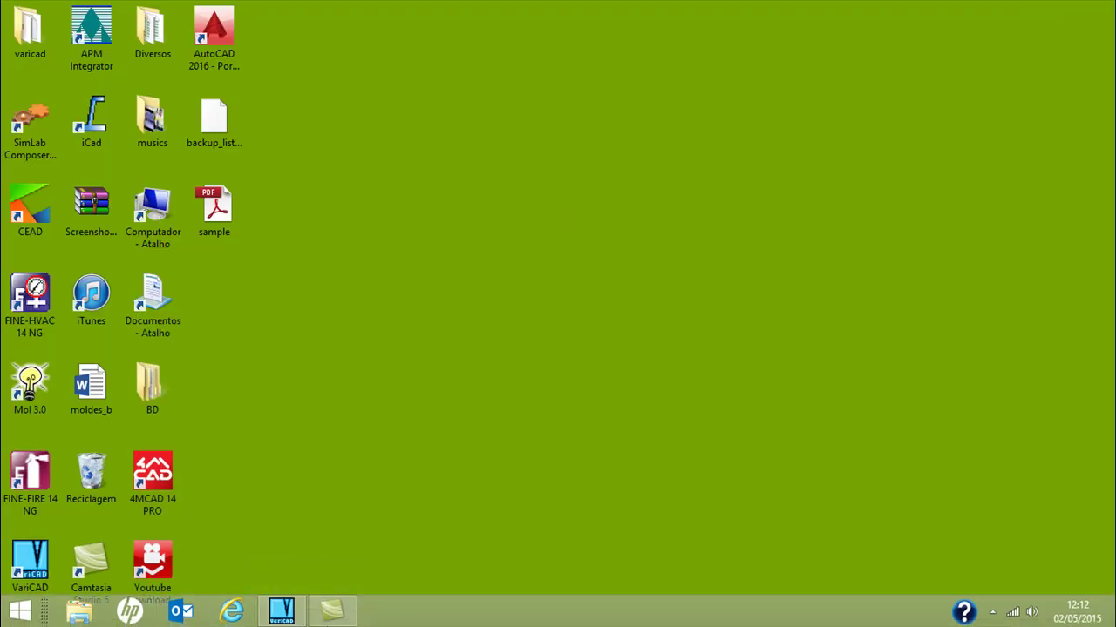
{"action": "left_click", "coordinate": [280, 610]}
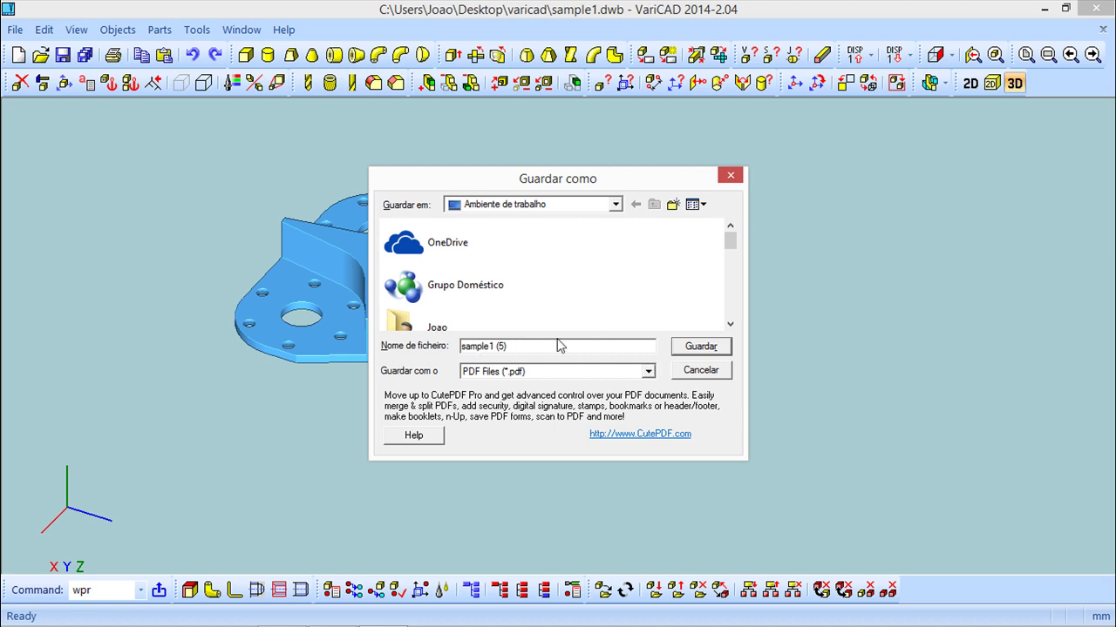
{"action": "left_click", "coordinate": [711, 350]}
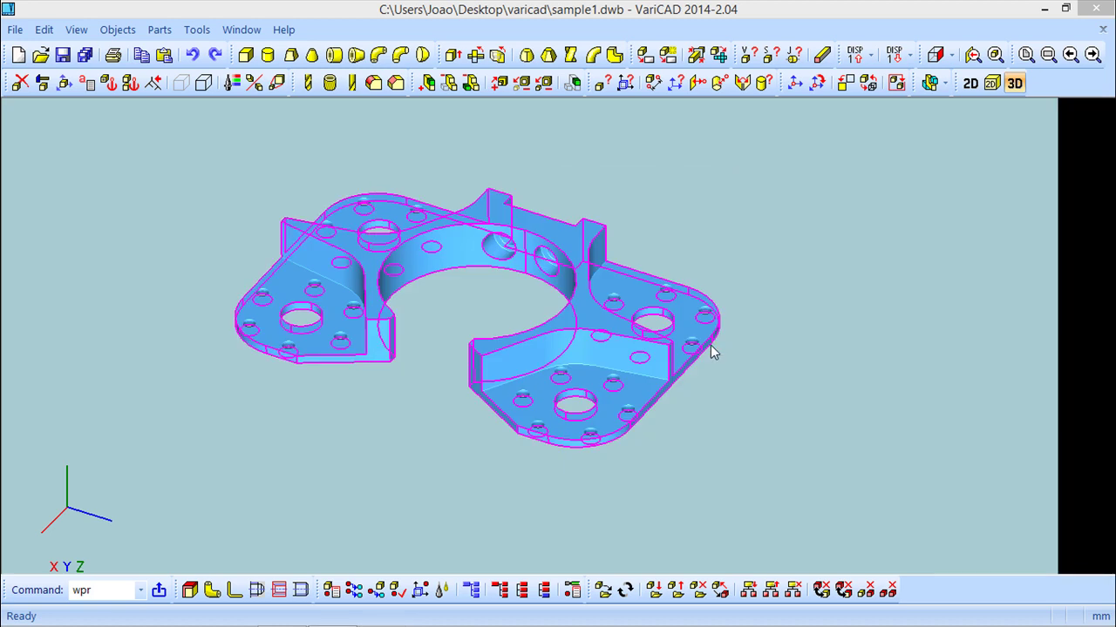
Open the sample1 (5) PDF from the desktop, zoom out to 33.3% to inspect the whole page, and close it
{"action": "left_click", "coordinate": [1044, 9]}
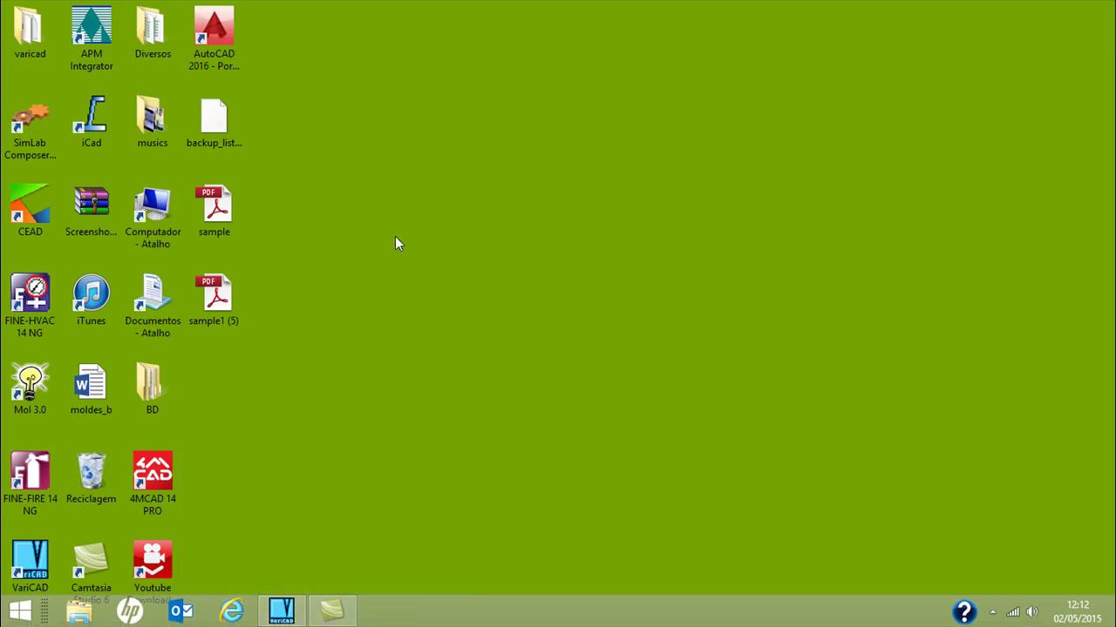
{"action": "double_click", "coordinate": [218, 295]}
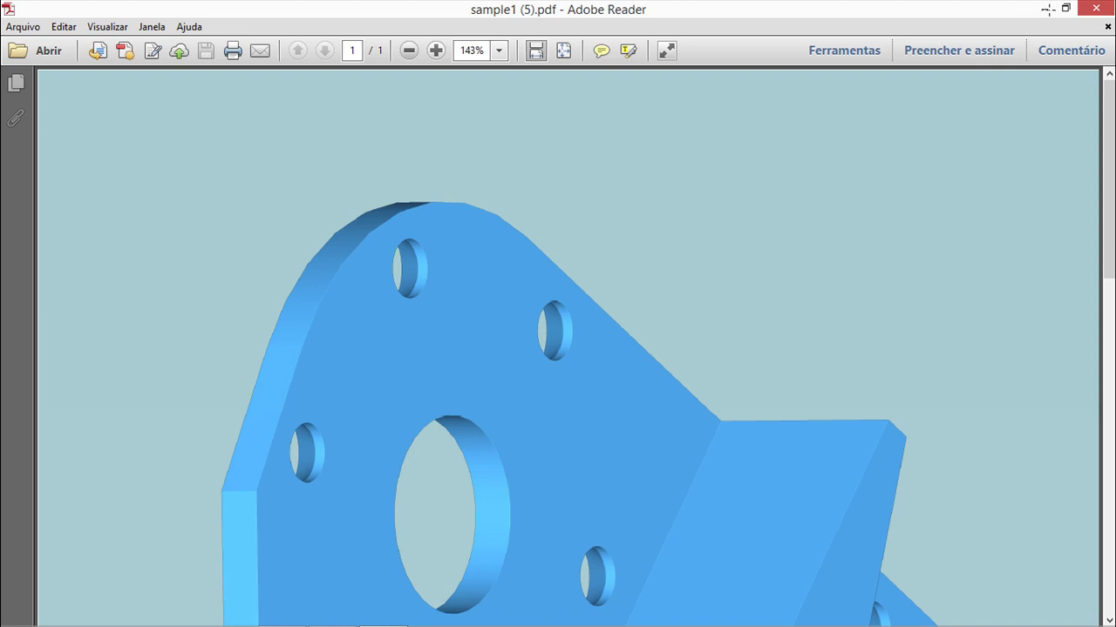
{"action": "left_click", "coordinate": [409, 50]}
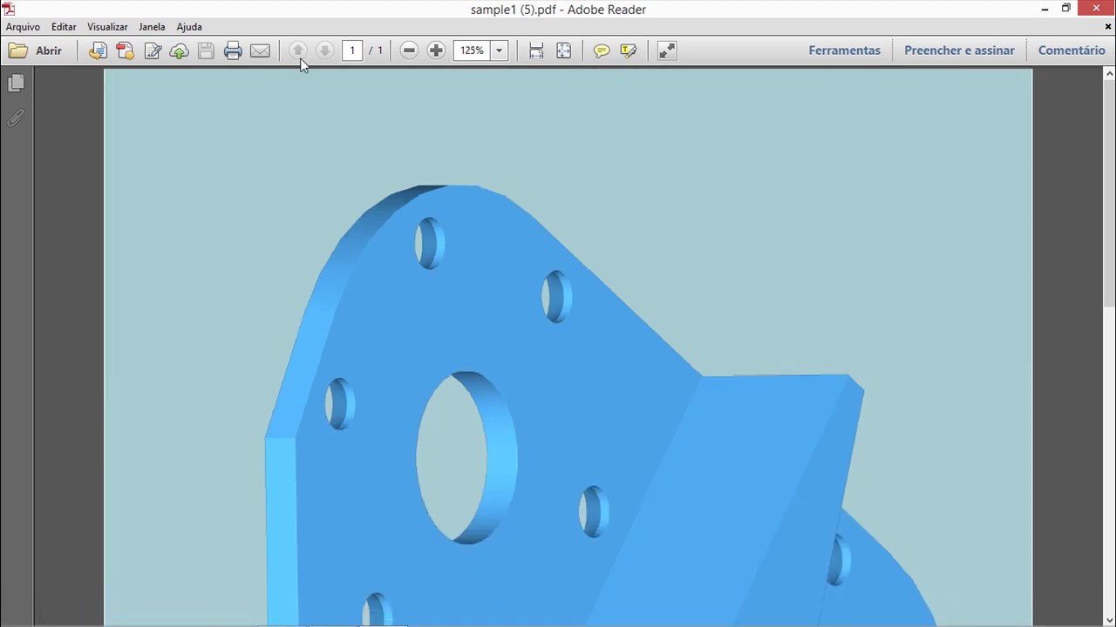
{"action": "left_click", "coordinate": [408, 51]}
{"action": "left_click", "coordinate": [408, 50]}
{"action": "left_click", "coordinate": [408, 51]}
{"action": "left_click", "coordinate": [407, 51]}
{"action": "left_click", "coordinate": [408, 50]}
{"action": "left_click", "coordinate": [408, 50]}
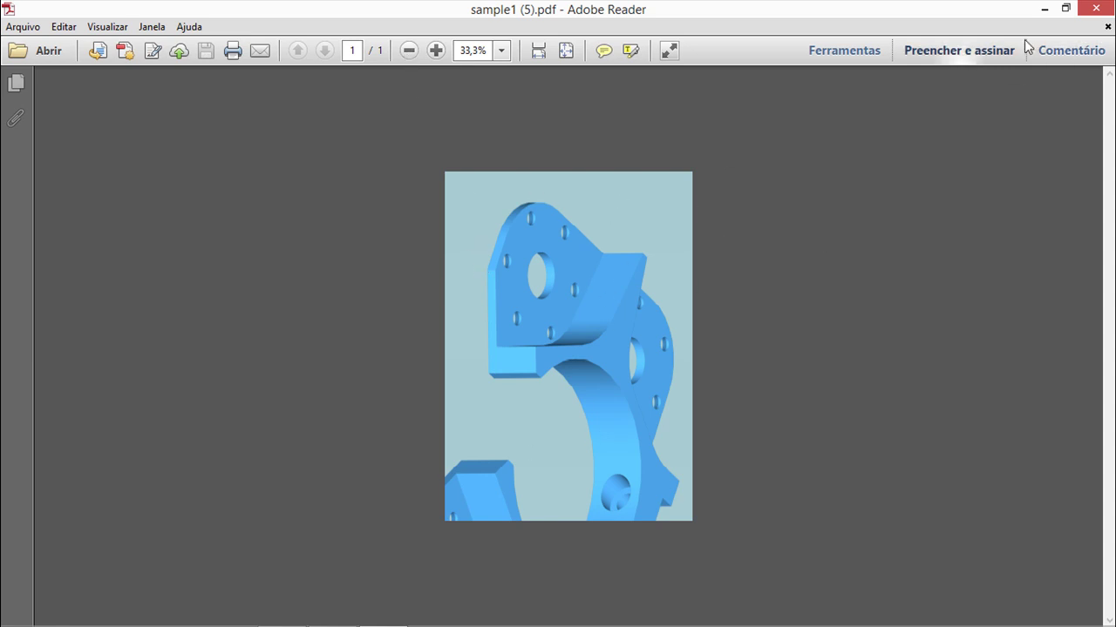
{"action": "left_click", "coordinate": [1090, 9]}
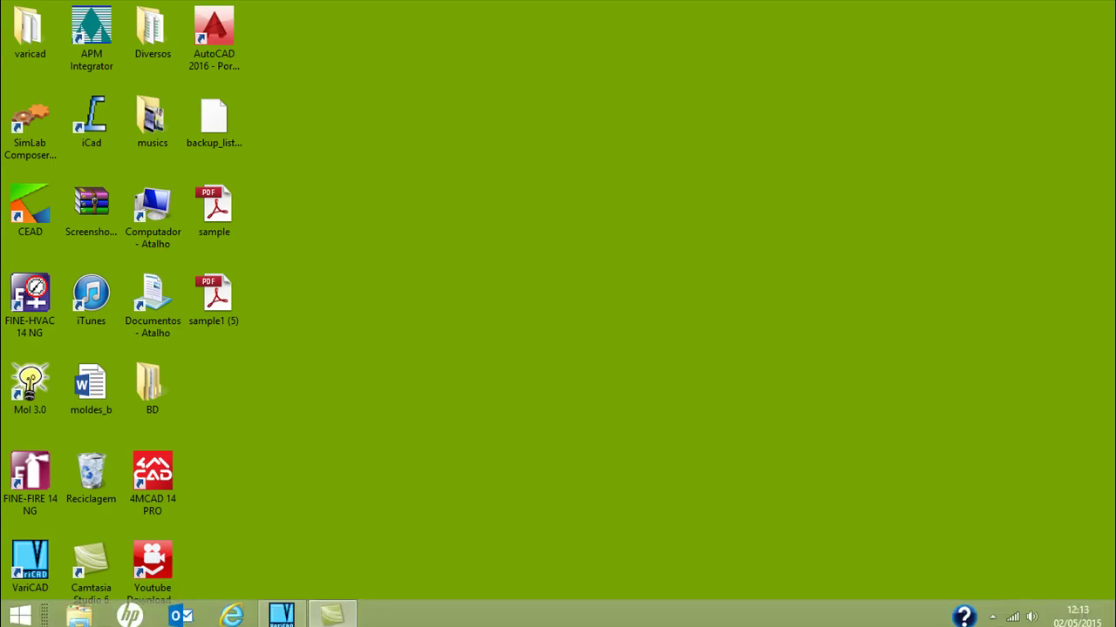
Switch back to VariCAD and start a high resolution image file output of the 3D view
{"action": "left_click", "coordinate": [281, 610]}
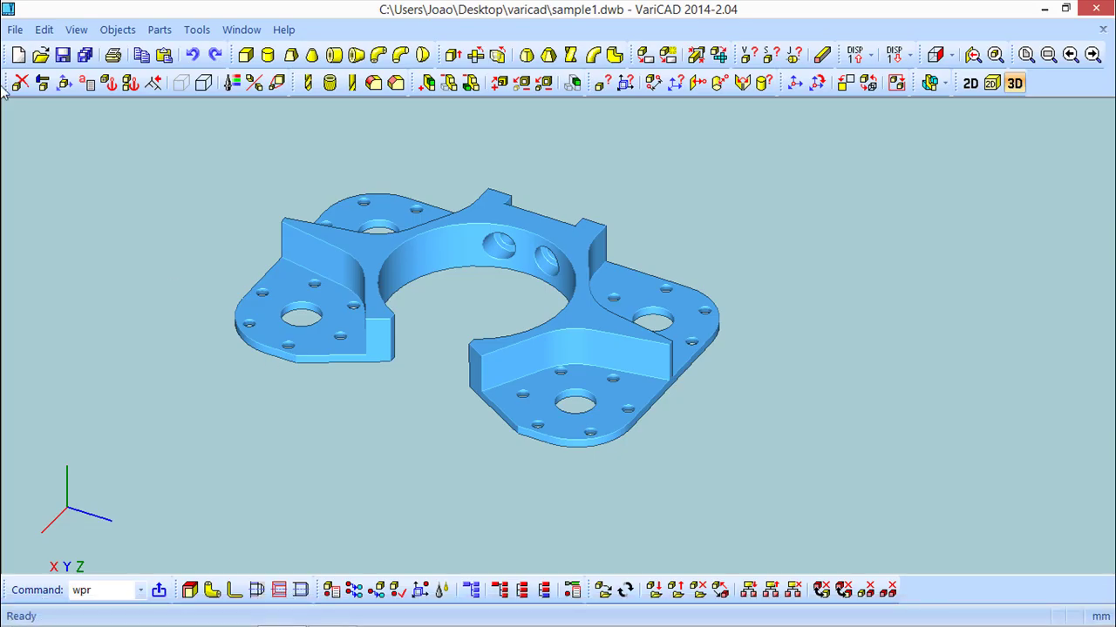
{"action": "left_click", "coordinate": [14, 31]}
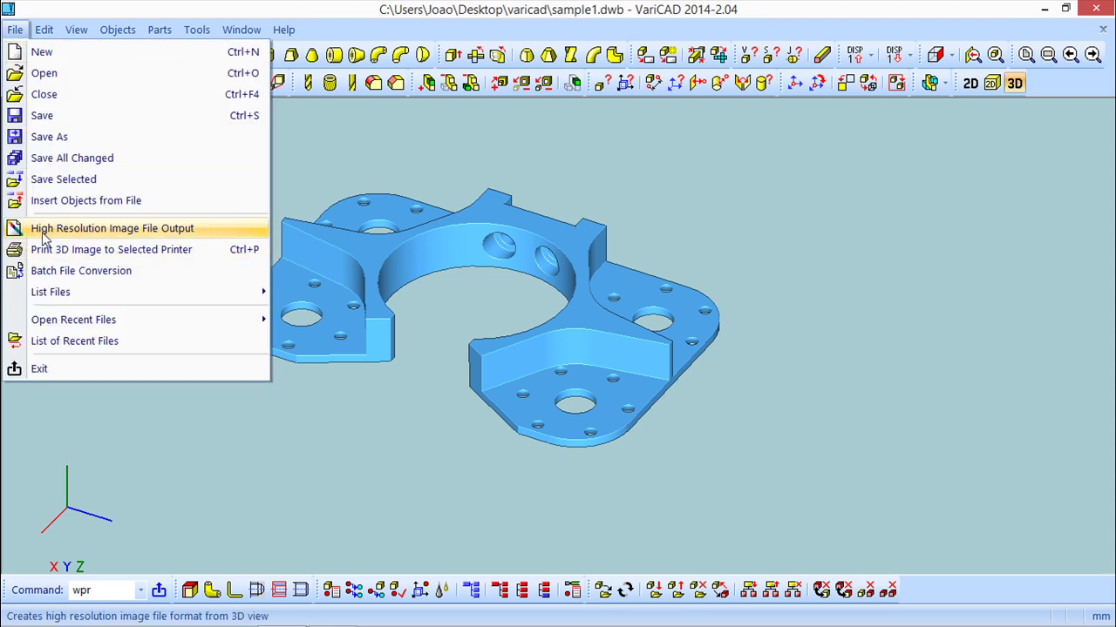
{"action": "left_click", "coordinate": [145, 230]}
{"action": "left_click_drag", "start_coordinate": [220, 11], "coordinate": [259, 47]}
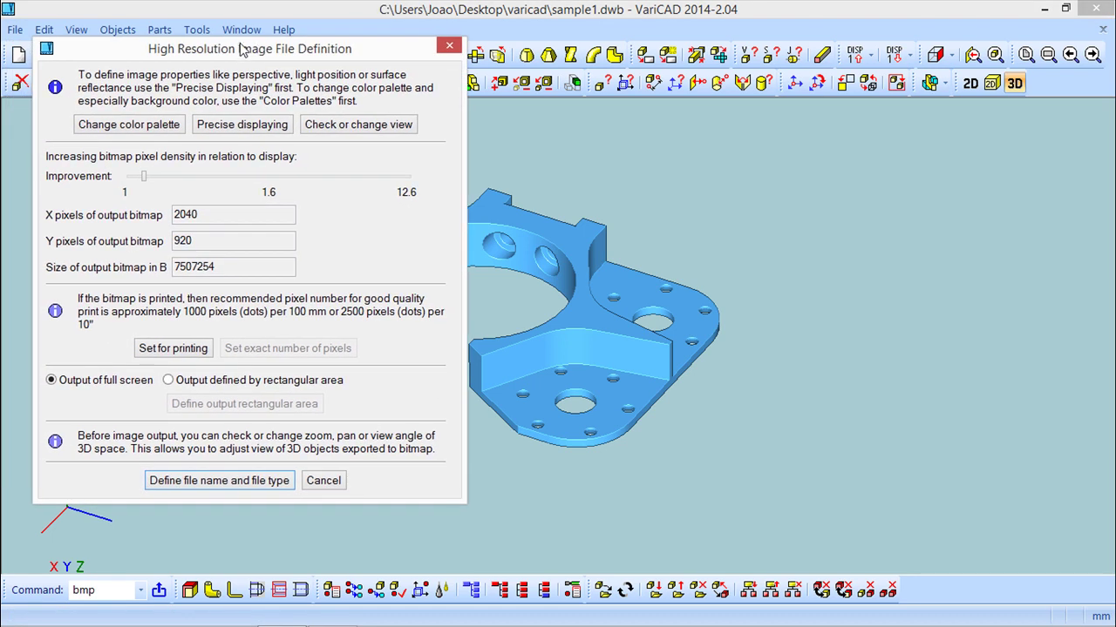
Change the color palette of the output image to White background
{"action": "left_click", "coordinate": [131, 124]}
{"action": "left_click", "coordinate": [145, 194]}
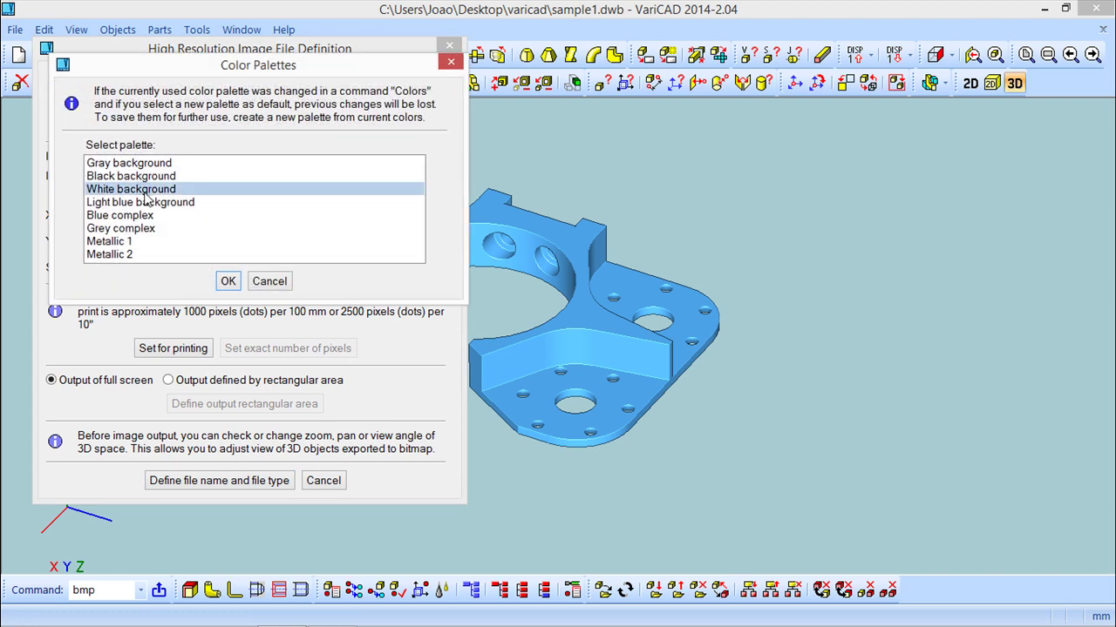
{"action": "right_click", "coordinate": [145, 195]}
{"action": "left_click", "coordinate": [247, 205]}
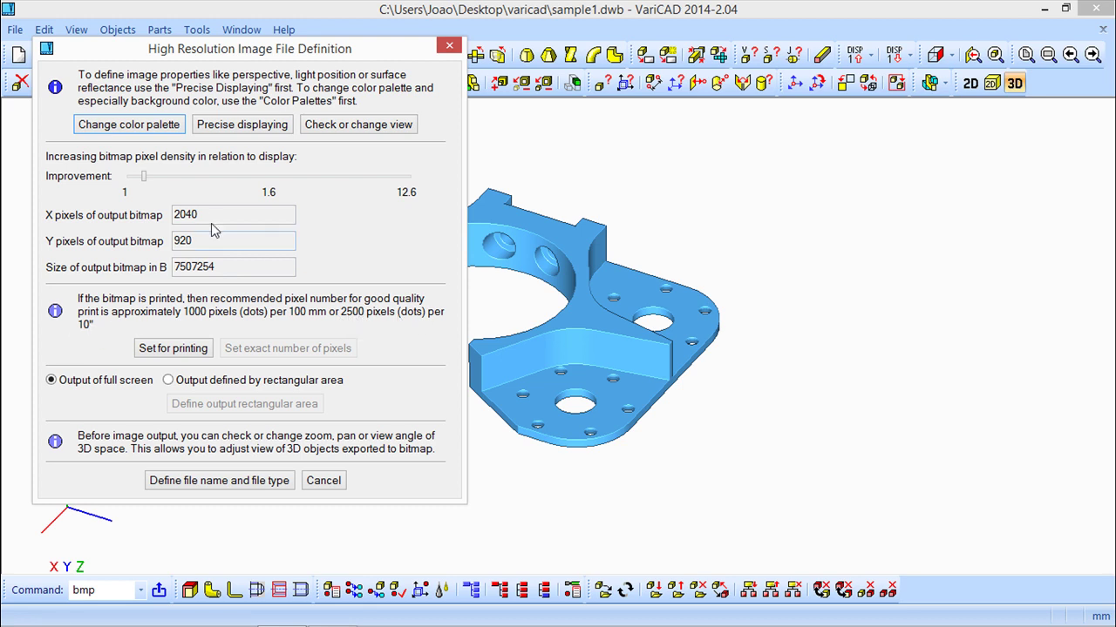
Try different pixel density improvements for the output bitmap, up to 12.6, and set the improvement to 2.1
{"action": "mouse_move", "coordinate": [144, 177]}
{"action": "left_mouse_down"}
{"action": "mouse_move", "coordinate": [148, 190]}
{"action": "mouse_move", "coordinate": [140, 180]}
{"action": "mouse_move", "coordinate": [165, 179]}
{"action": "mouse_move", "coordinate": [153, 184]}
{"action": "left_mouse_up"}
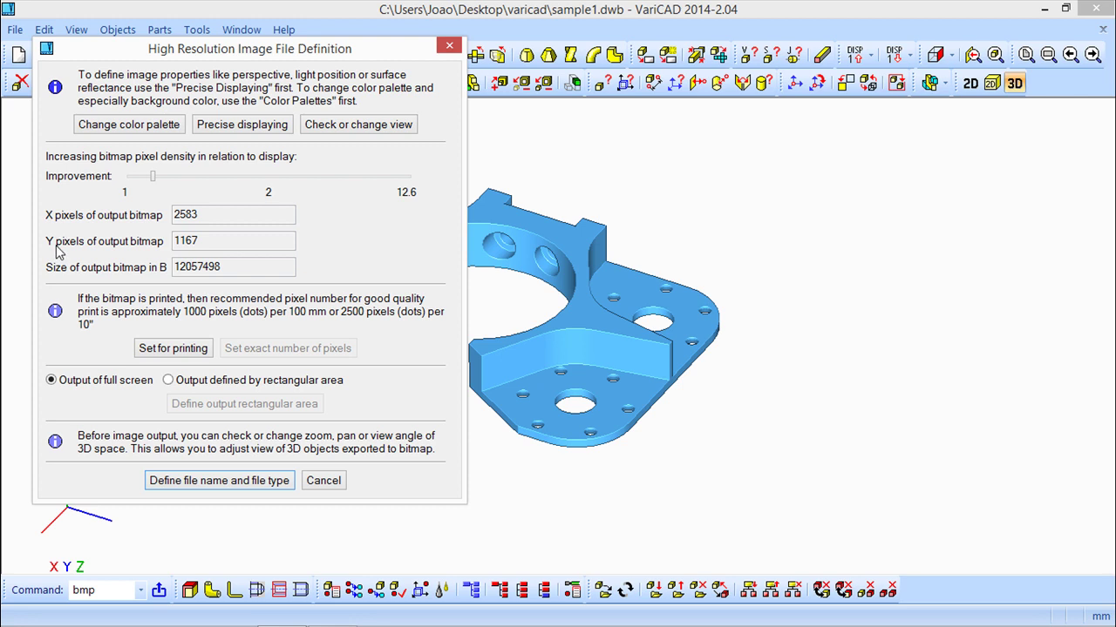
{"action": "mouse_move", "coordinate": [152, 179]}
{"action": "left_mouse_down"}
{"action": "mouse_move", "coordinate": [173, 192]}
{"action": "mouse_move", "coordinate": [155, 190]}
{"action": "left_mouse_up"}
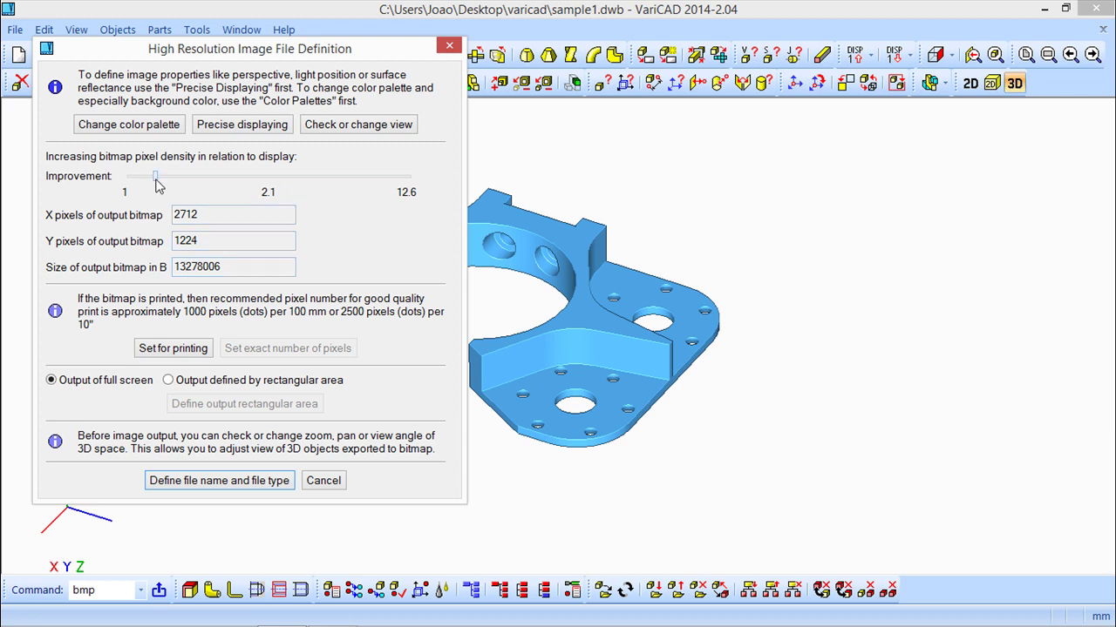
{"action": "left_click_drag", "start_coordinate": [158, 184], "coordinate": [137, 186]}
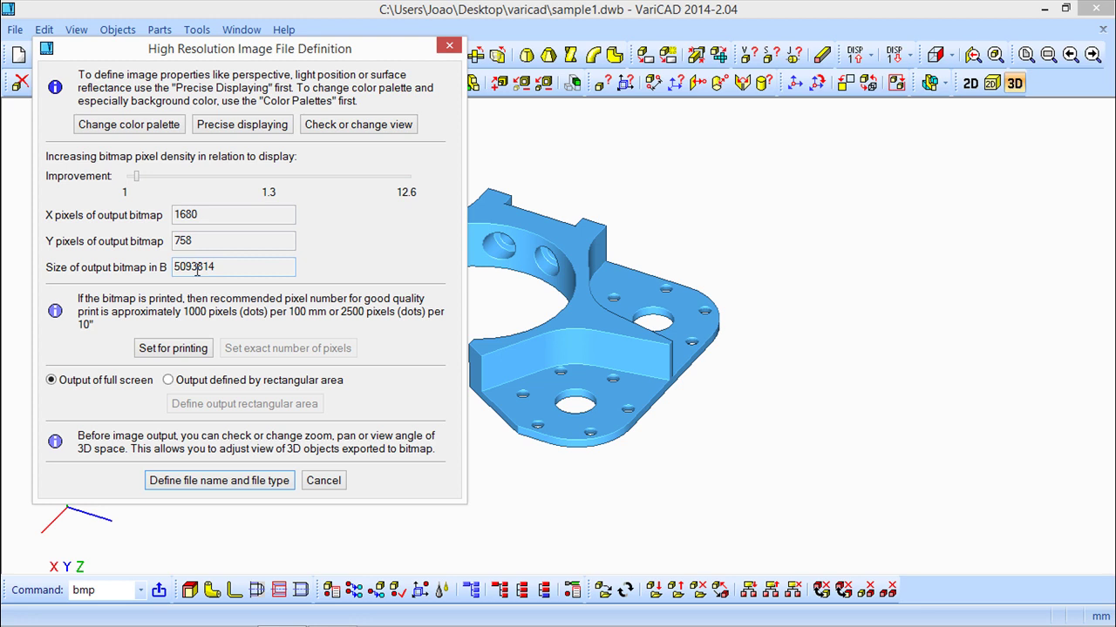
{"action": "left_click_drag", "start_coordinate": [137, 182], "coordinate": [419, 204]}
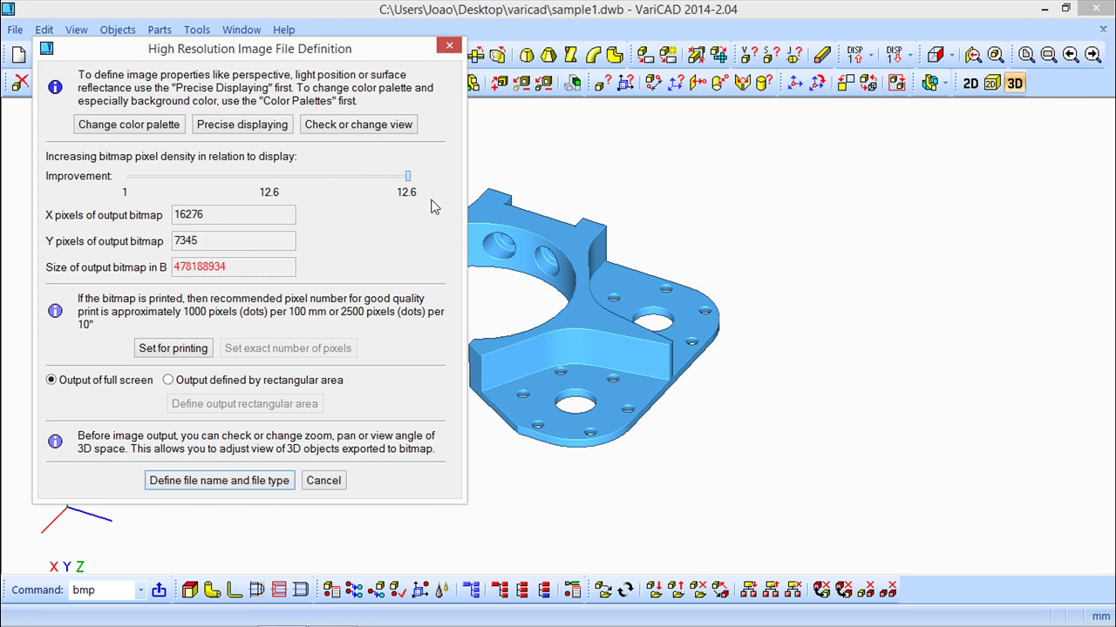
{"action": "left_click_drag", "start_coordinate": [430, 202], "coordinate": [157, 214]}
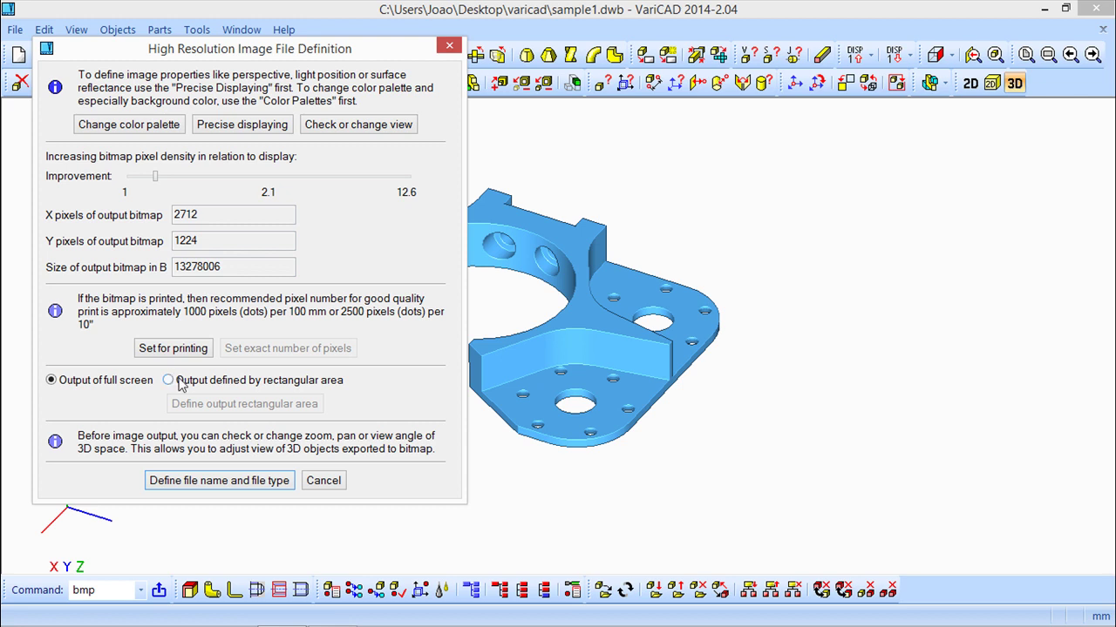
Save the output image on the desktop as a PNG file named tttttt
{"action": "left_click", "coordinate": [234, 485]}
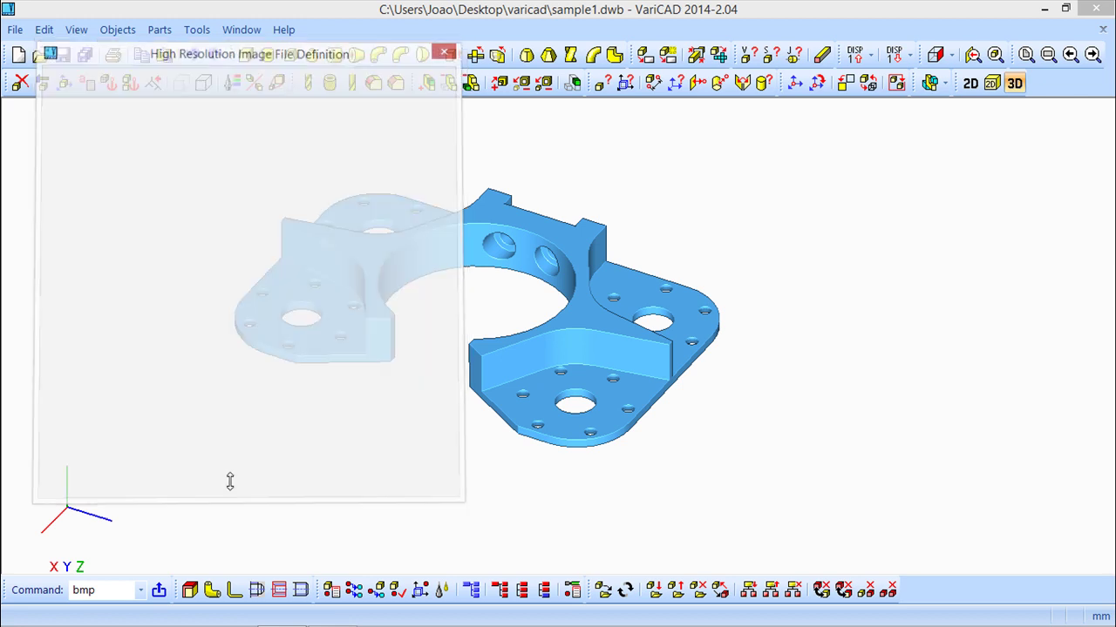
{"action": "left_click", "coordinate": [157, 253]}
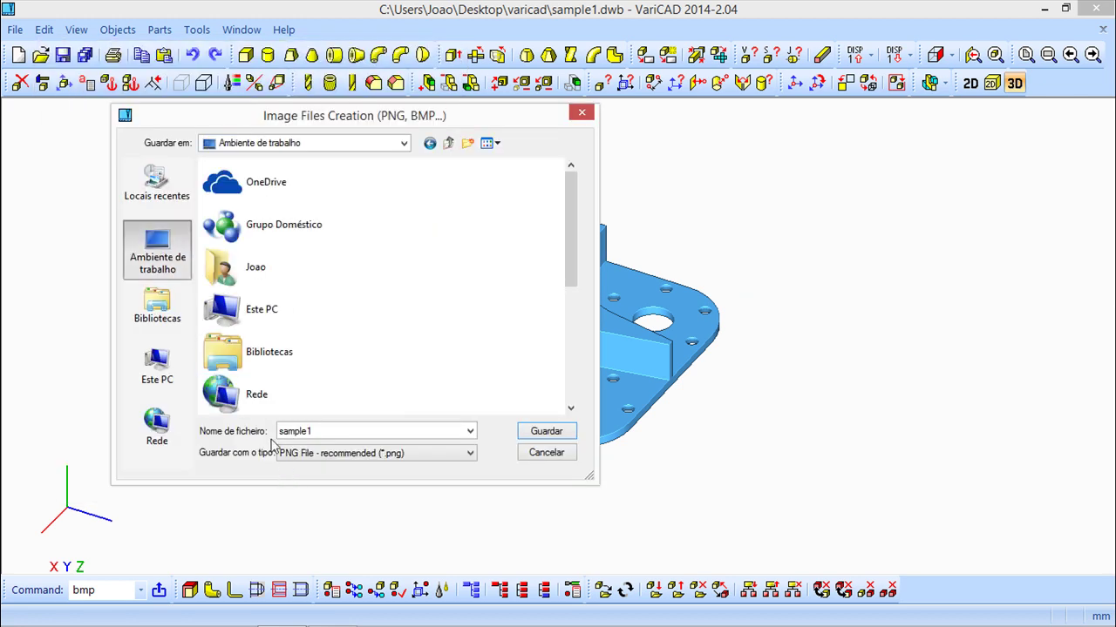
{"action": "left_click_drag", "start_coordinate": [319, 431], "coordinate": [255, 434]}
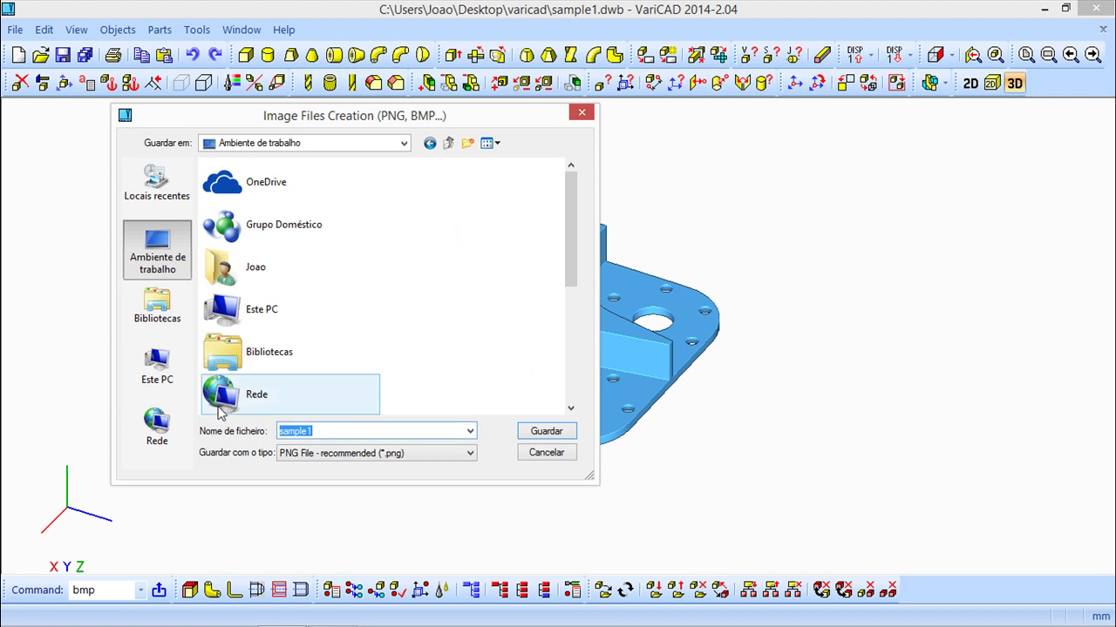
{"action": "type", "text": "tttttt"}
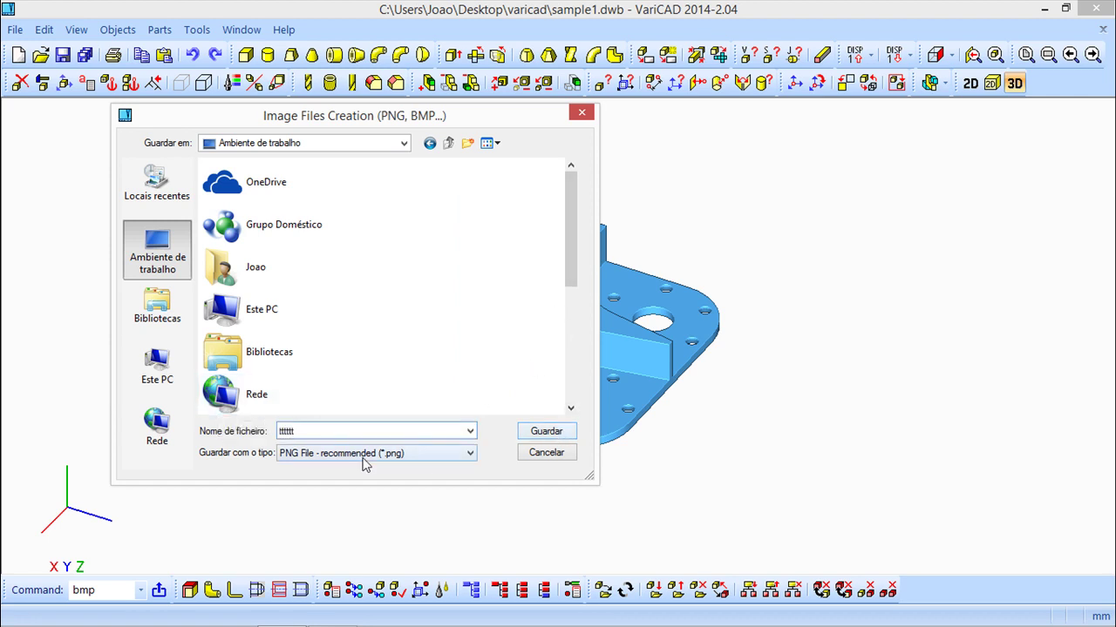
{"action": "left_click", "coordinate": [555, 435]}
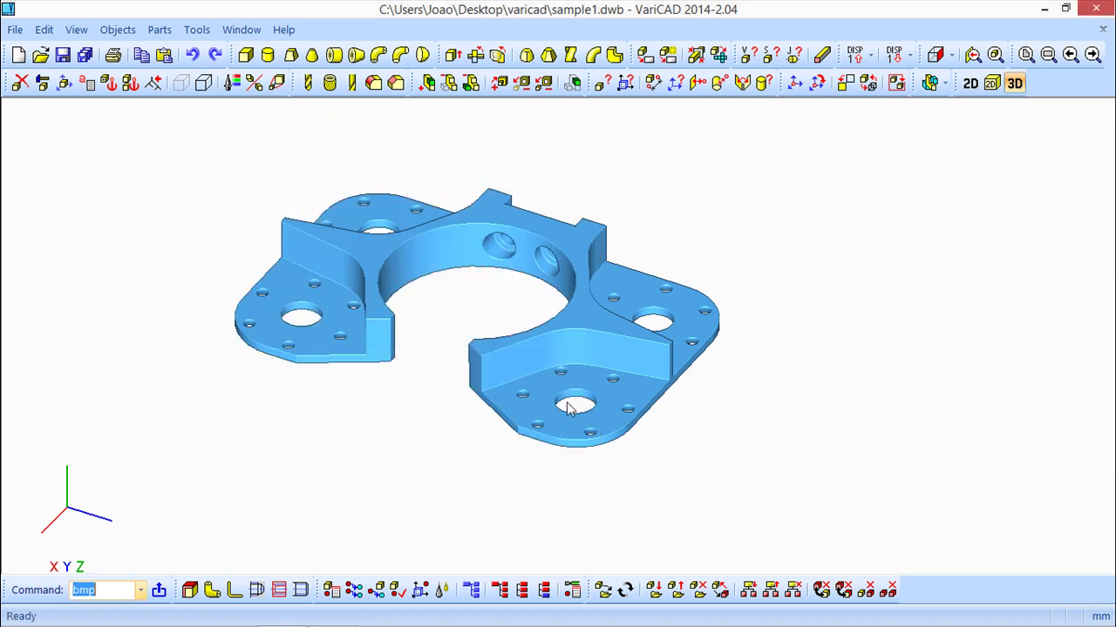
Minimize VariCAD and open the tttttt image from the desktop in the Windows photo viewer
{"action": "left_click", "coordinate": [1044, 9]}
{"action": "double_click", "coordinate": [223, 386]}
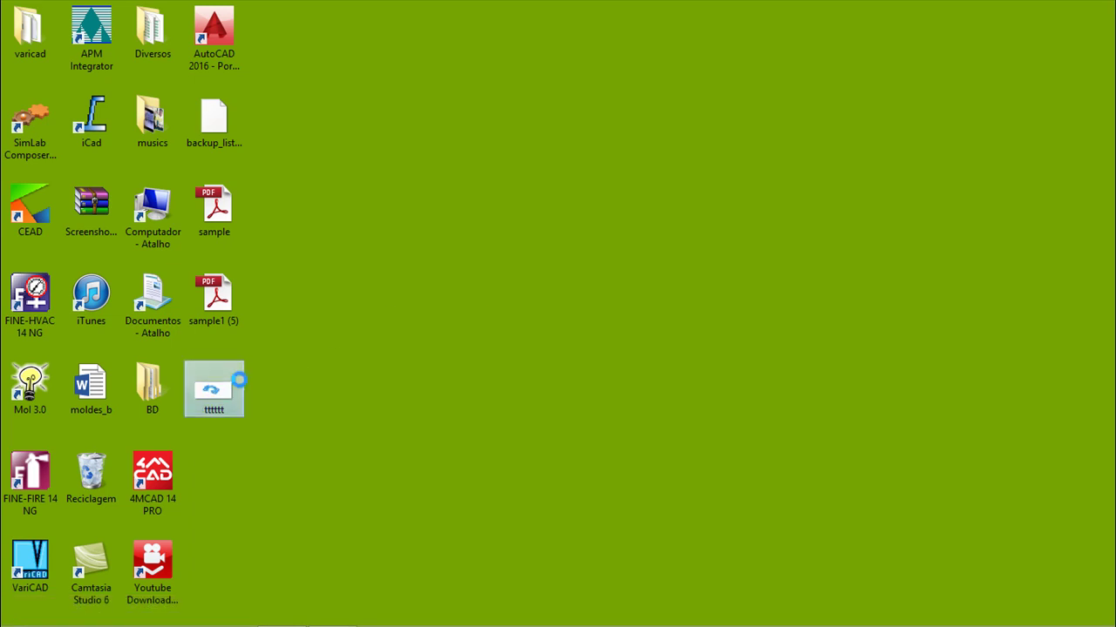
{"action": "right_click", "coordinate": [218, 385]}
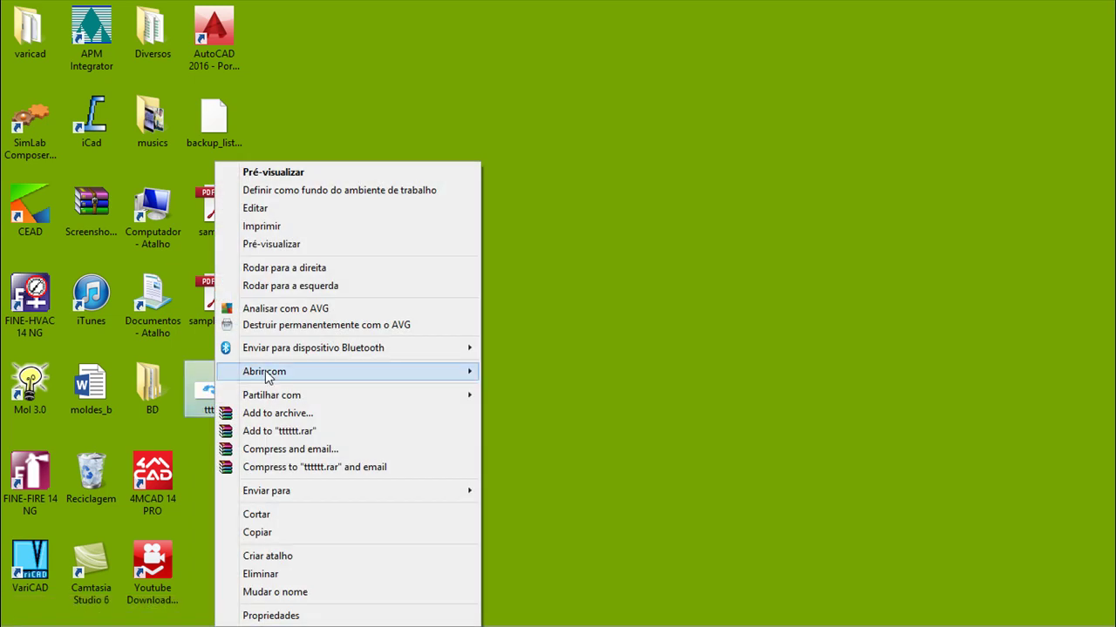
{"action": "mouse_move", "coordinate": [273, 377]}
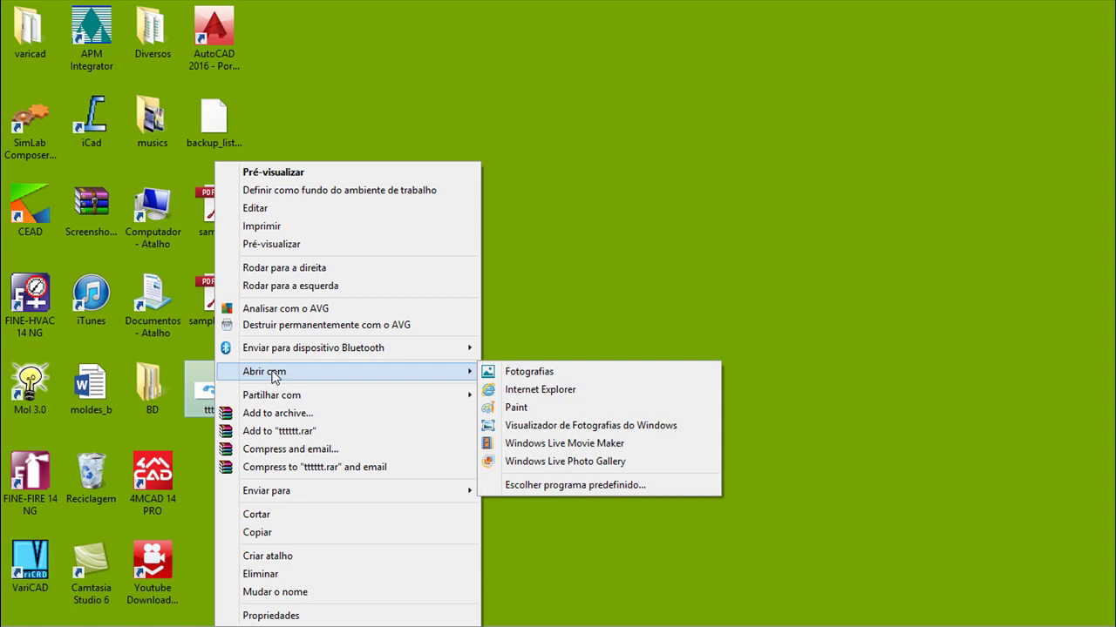
{"action": "left_click", "coordinate": [550, 425]}
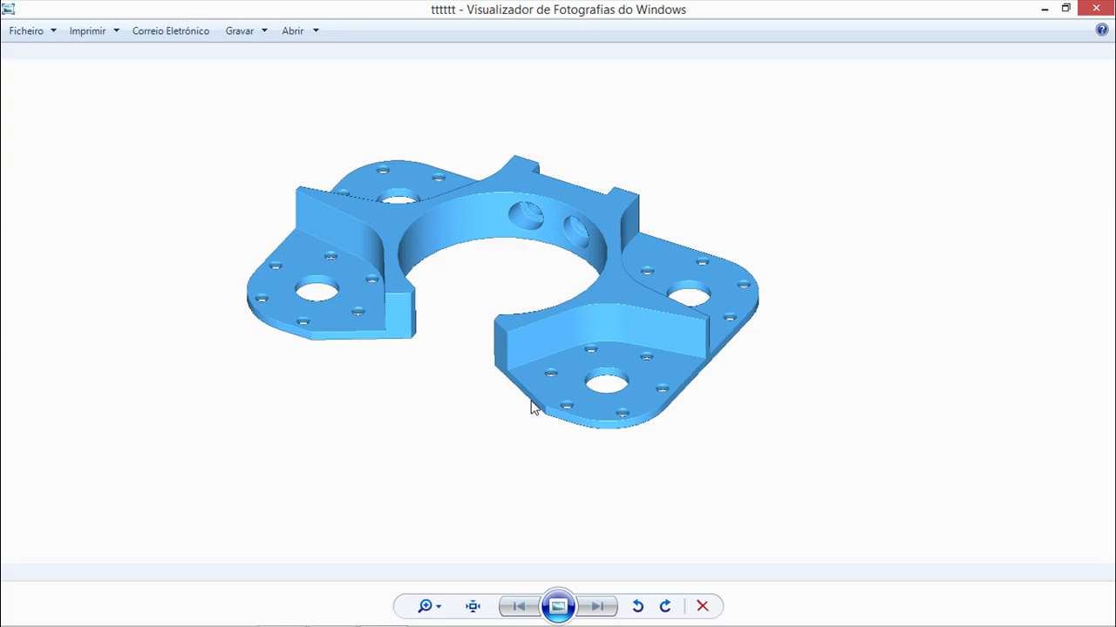
Examine the edge quality of the tttttt image at close range, then minimize the viewer
{"action": "scroll", "coordinate": [500, 330], "scroll_direction": "up", "scroll_amount": 8}
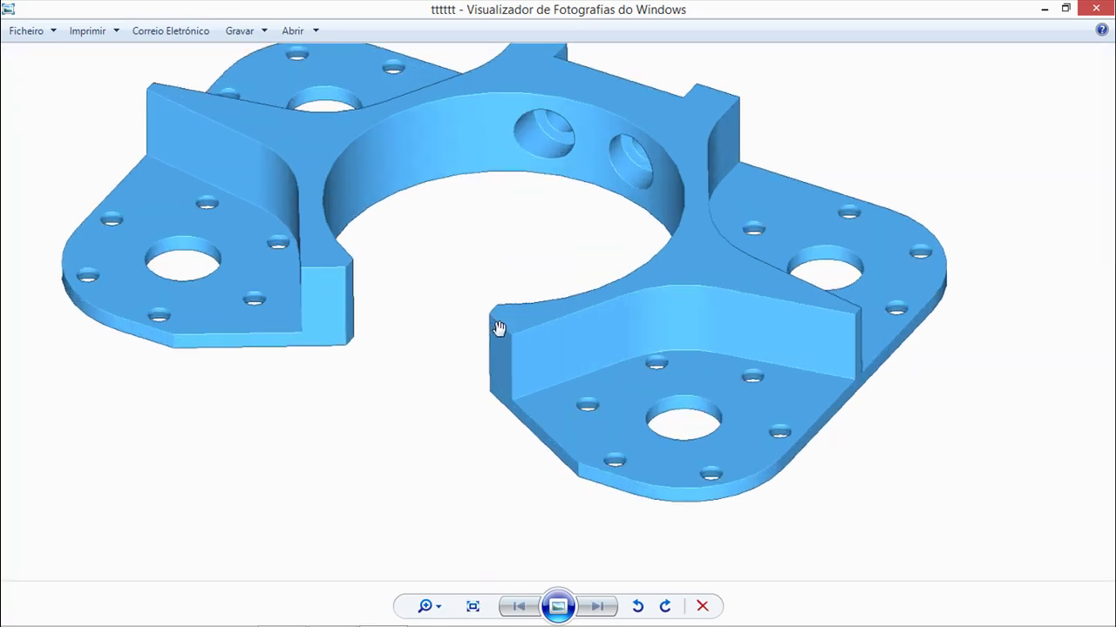
{"action": "scroll", "coordinate": [497, 326], "scroll_direction": "down", "scroll_amount": 8}
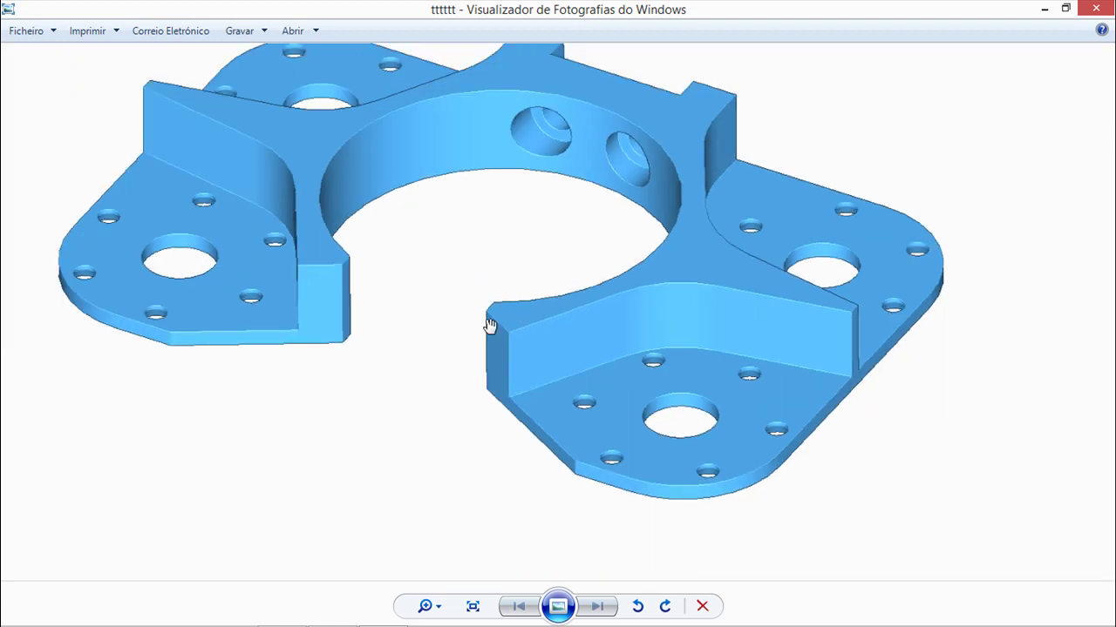
{"action": "left_click_drag", "start_coordinate": [485, 308], "coordinate": [456, 325]}
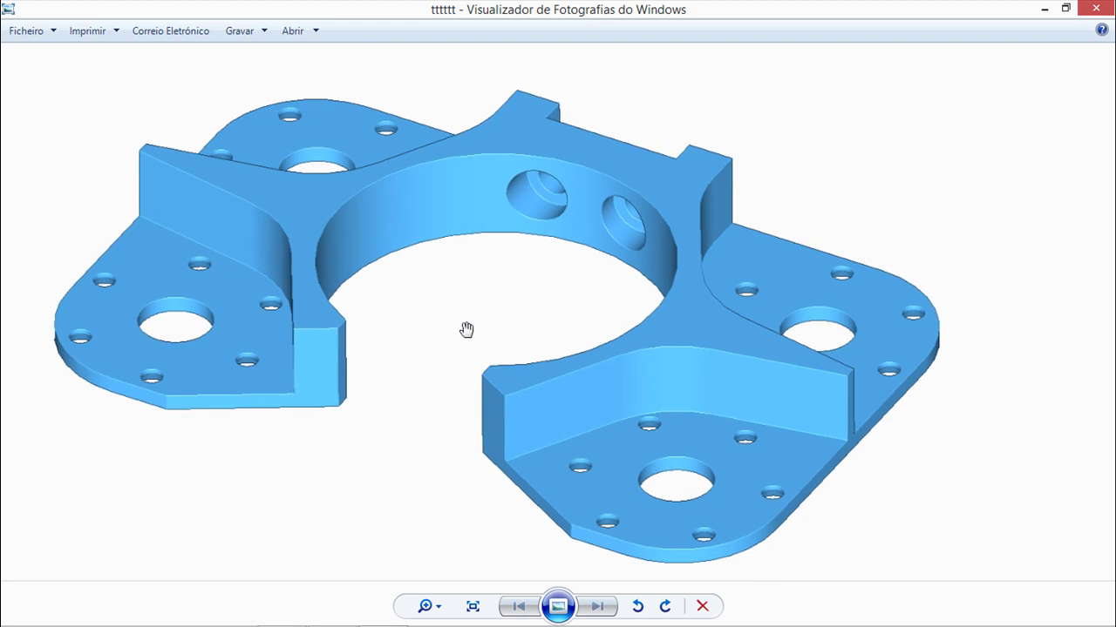
{"action": "scroll", "coordinate": [472, 329], "scroll_direction": "up", "scroll_amount": 5}
{"action": "scroll", "coordinate": [469, 329], "scroll_direction": "down", "scroll_amount": 6}
{"action": "scroll", "coordinate": [464, 327], "scroll_direction": "up", "scroll_amount": 7}
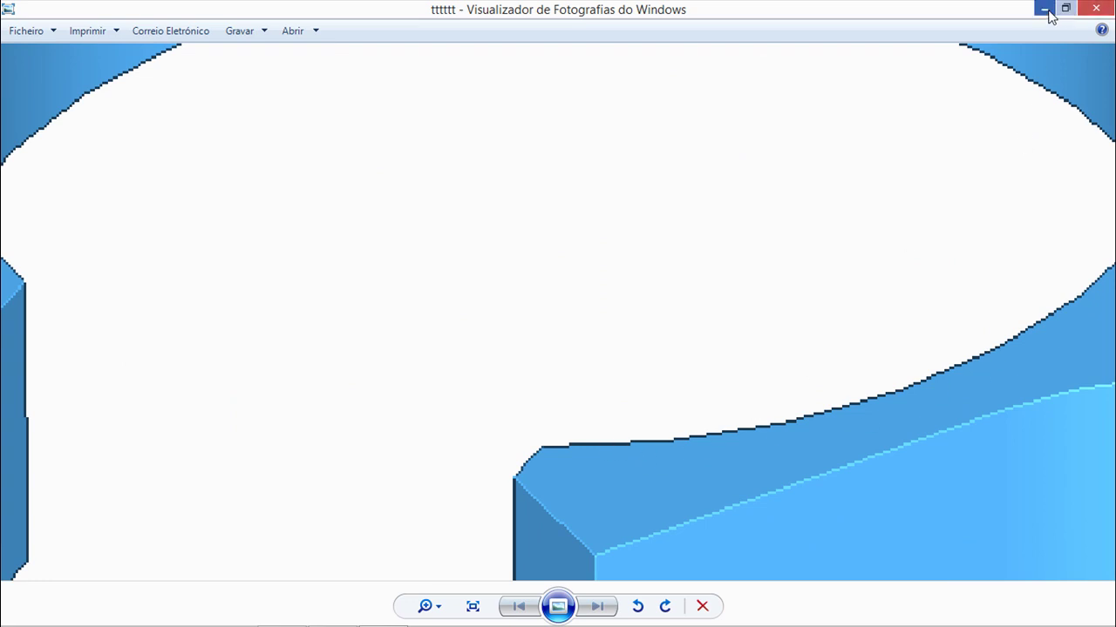
{"action": "left_click", "coordinate": [1097, 9]}
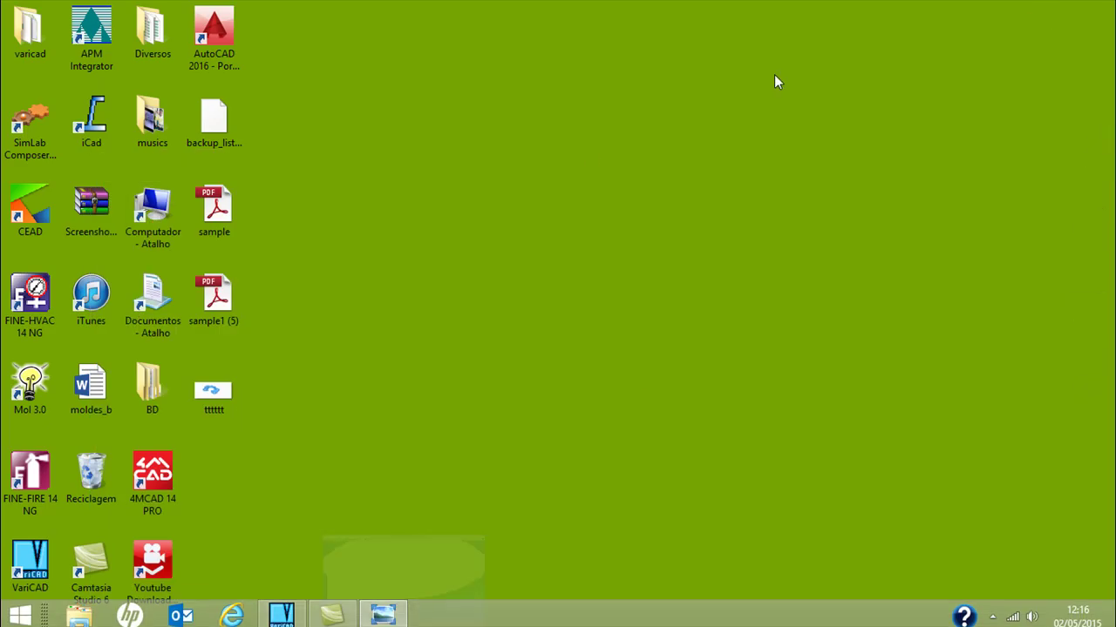
Return to VariCAD and start another high resolution image file output with the pixel density improvement set to 5.5
{"action": "left_click", "coordinate": [294, 572]}
{"action": "left_click", "coordinate": [14, 30]}
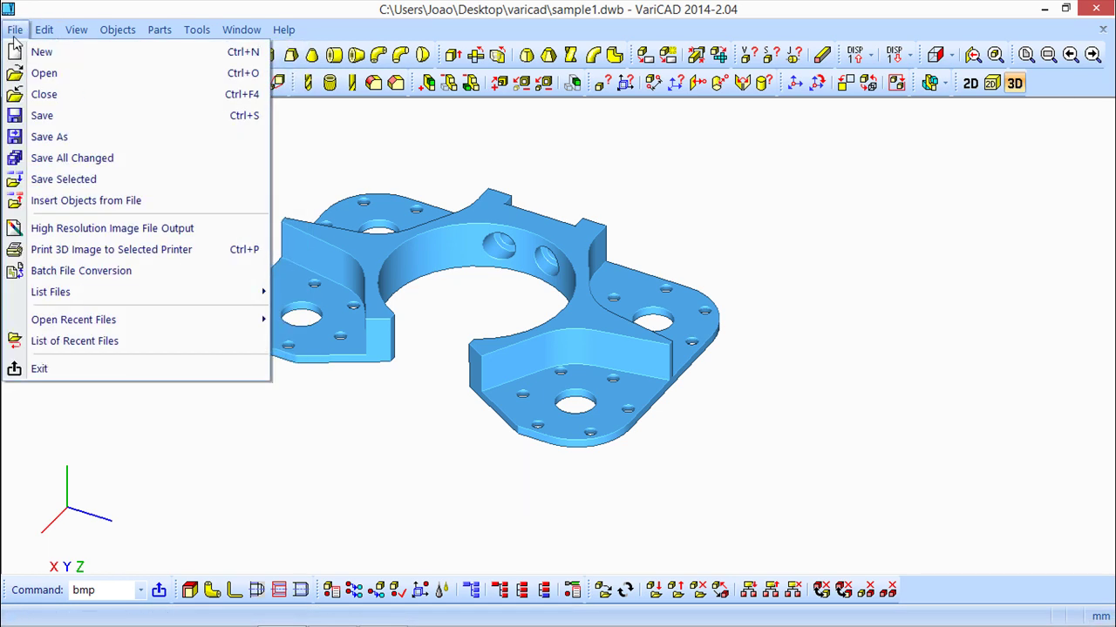
{"action": "left_click", "coordinate": [96, 232]}
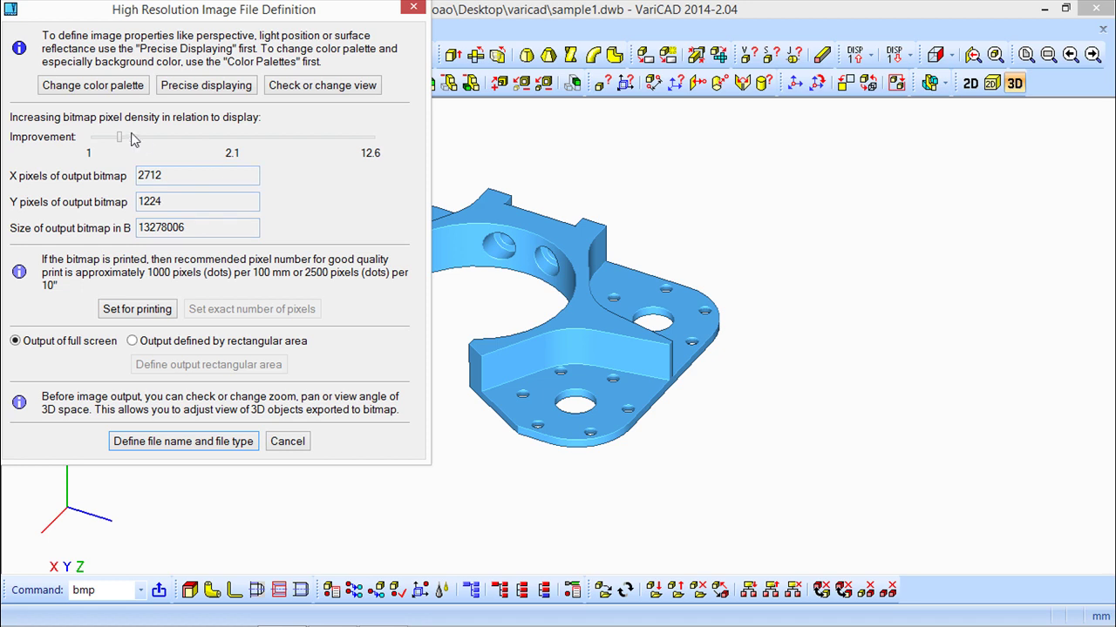
{"action": "left_click_drag", "start_coordinate": [119, 137], "coordinate": [204, 148]}
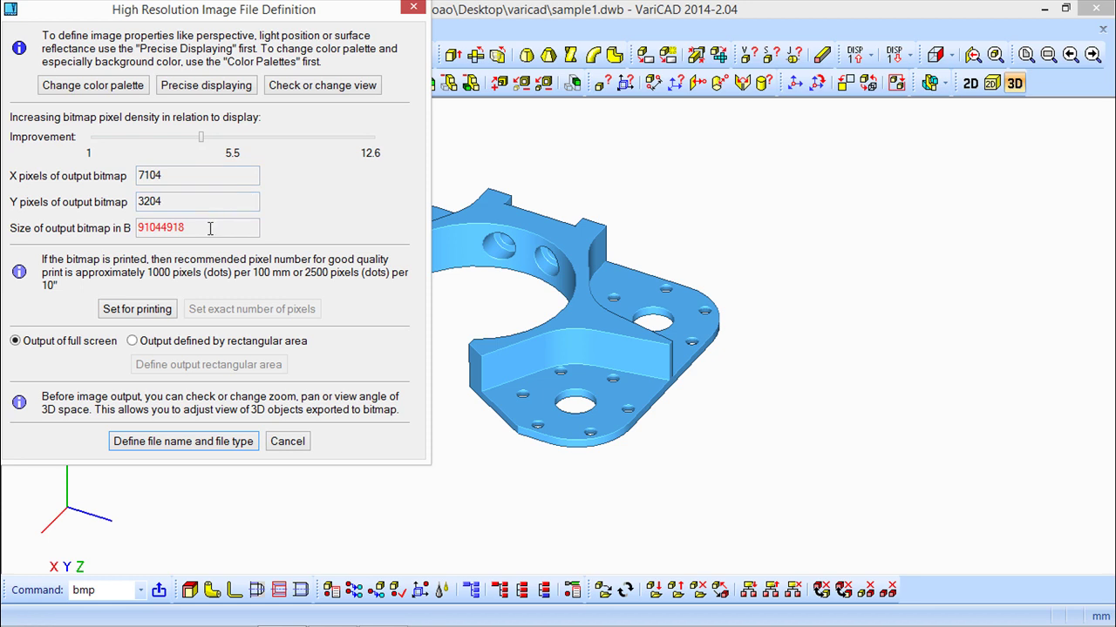
Try to save the output image on the desktop as a PNG file named yyyyyy
{"action": "left_click", "coordinate": [234, 442]}
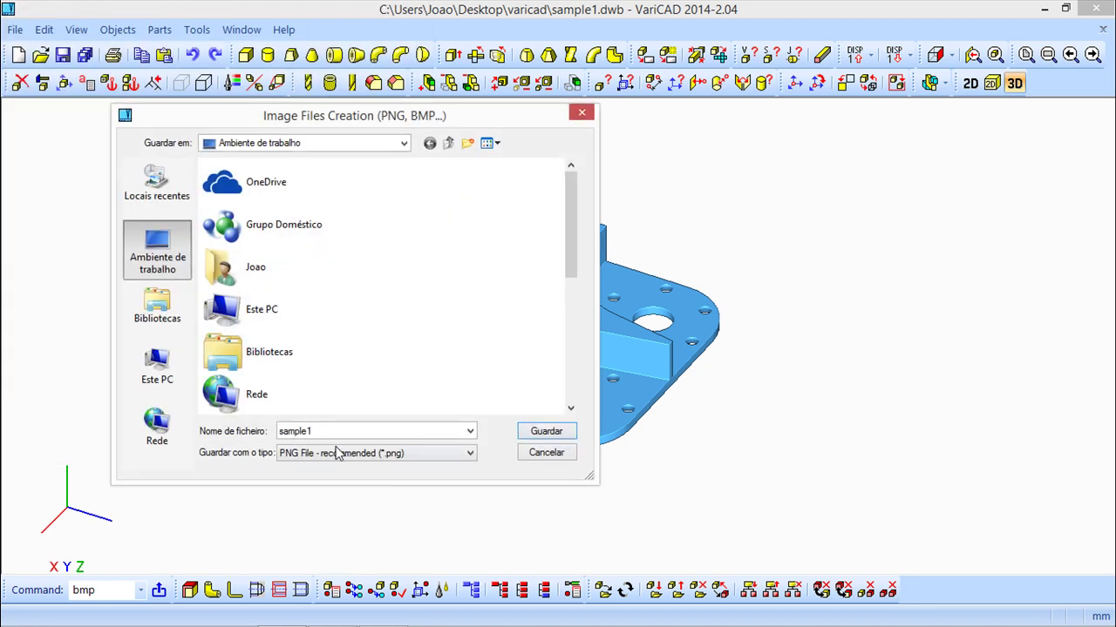
{"action": "left_click_drag", "start_coordinate": [329, 430], "coordinate": [194, 430]}
{"action": "type", "text": "yyyyyy"}
{"action": "left_click", "coordinate": [547, 431]}
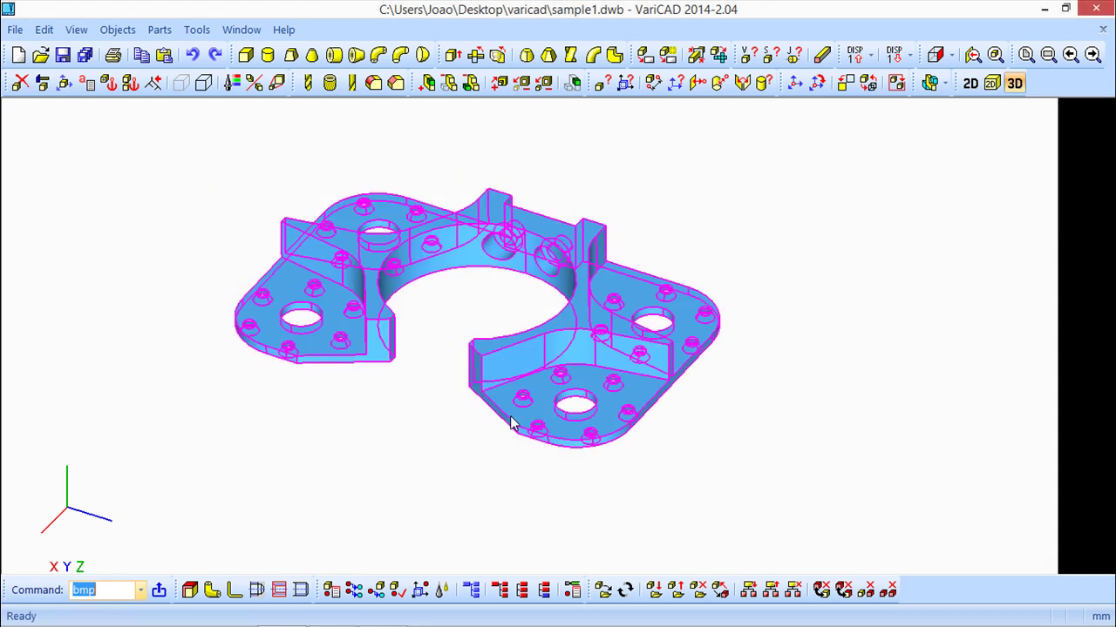
Minimize VariCAD, try to view the print3d image from the desktop in the Windows photo viewer, and close the viewer
{"action": "left_click", "coordinate": [1043, 8]}
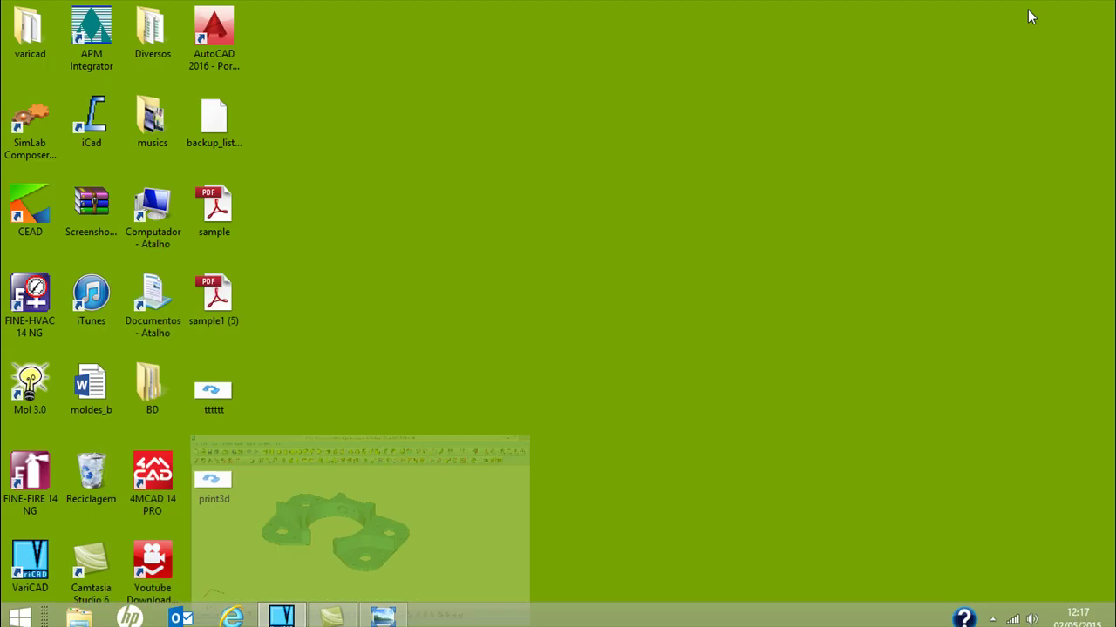
{"action": "right_click", "coordinate": [211, 477]}
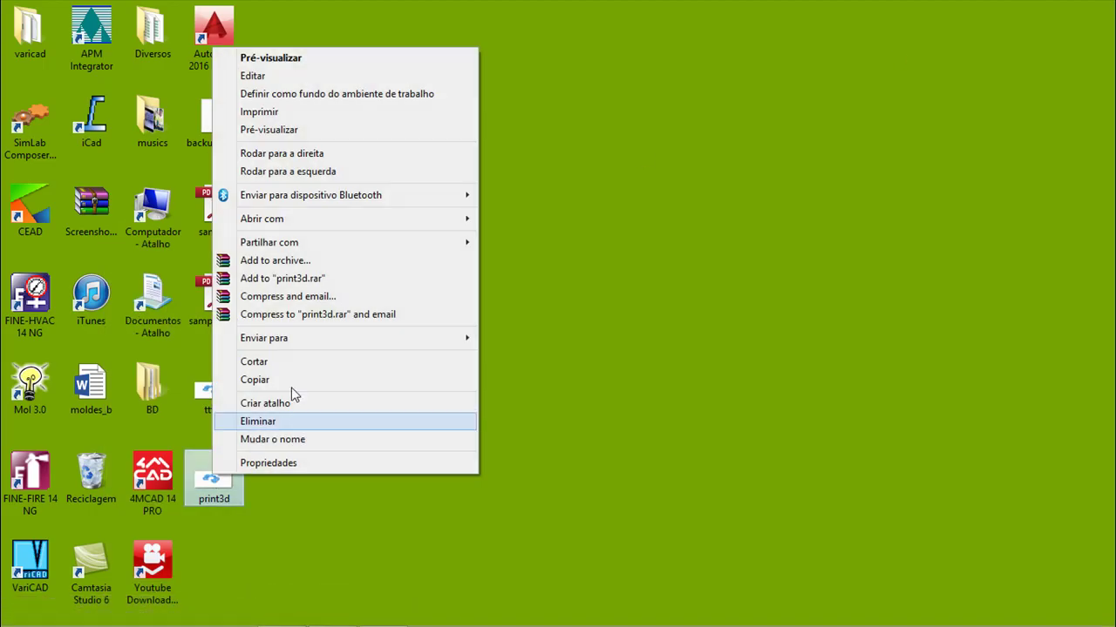
{"action": "mouse_move", "coordinate": [296, 224]}
{"action": "left_click", "coordinate": [533, 273]}
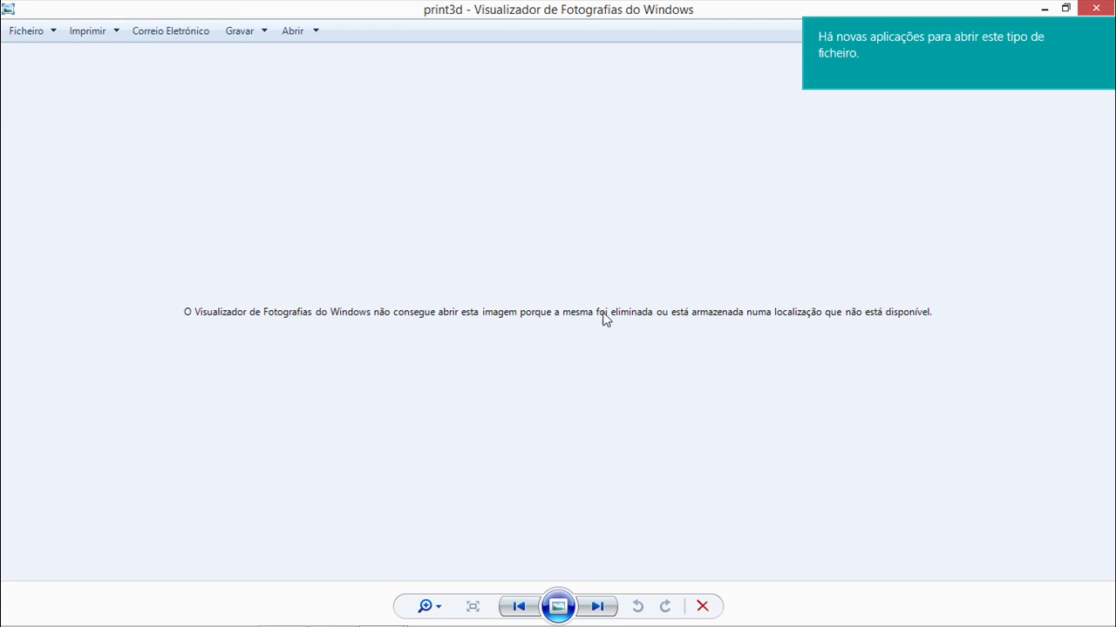
{"action": "left_click", "coordinate": [1103, 29]}
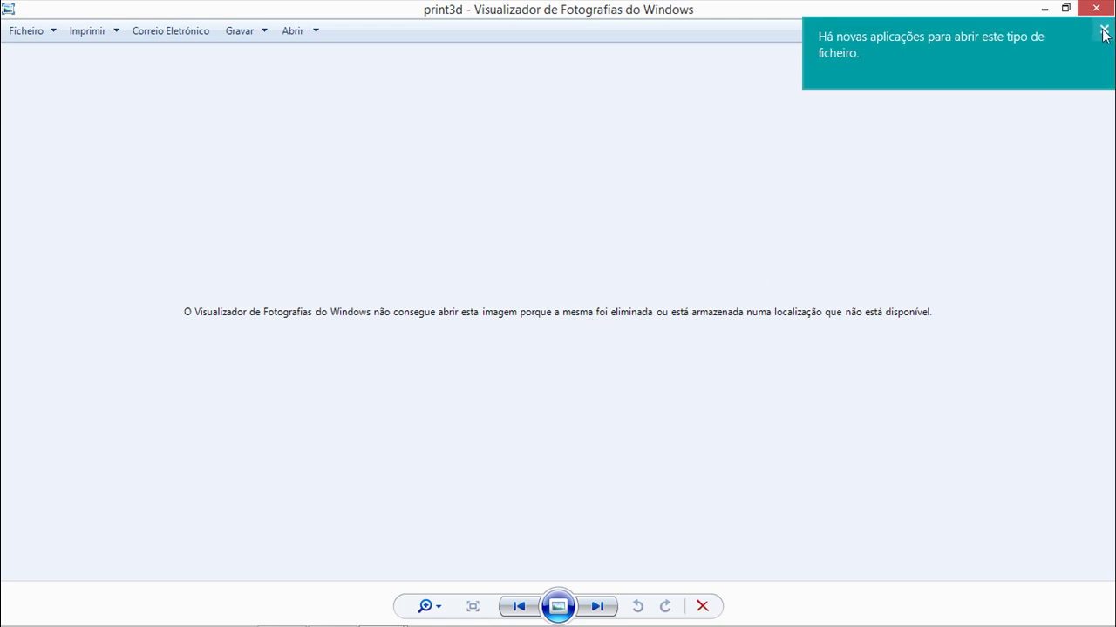
{"action": "left_click", "coordinate": [1095, 9]}
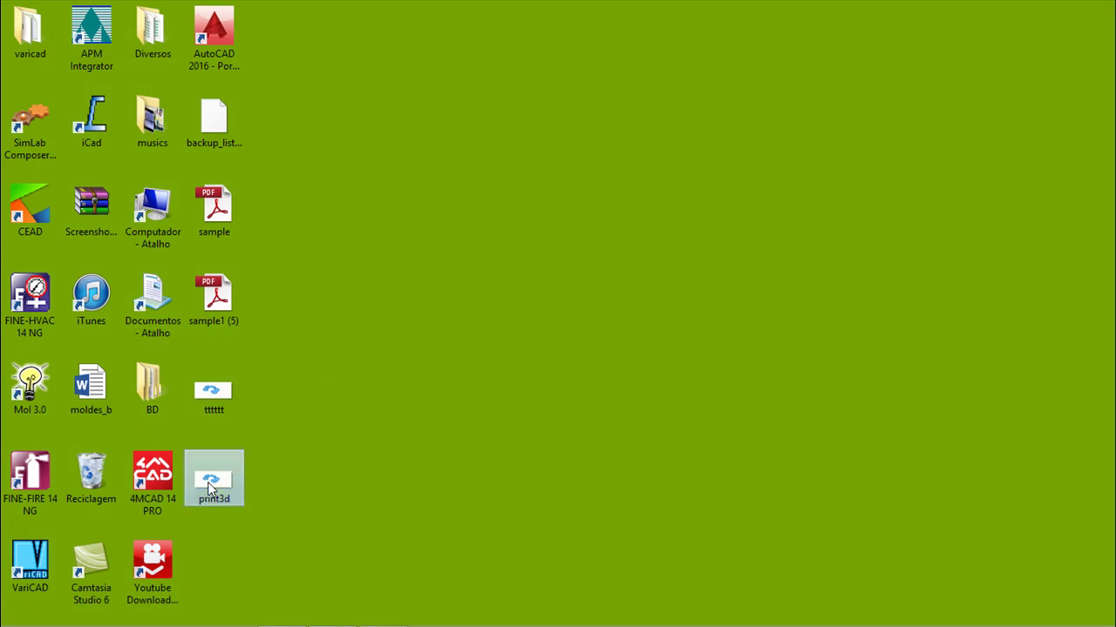
{"action": "right_click", "coordinate": [213, 486]}
{"action": "left_click", "coordinate": [505, 478]}
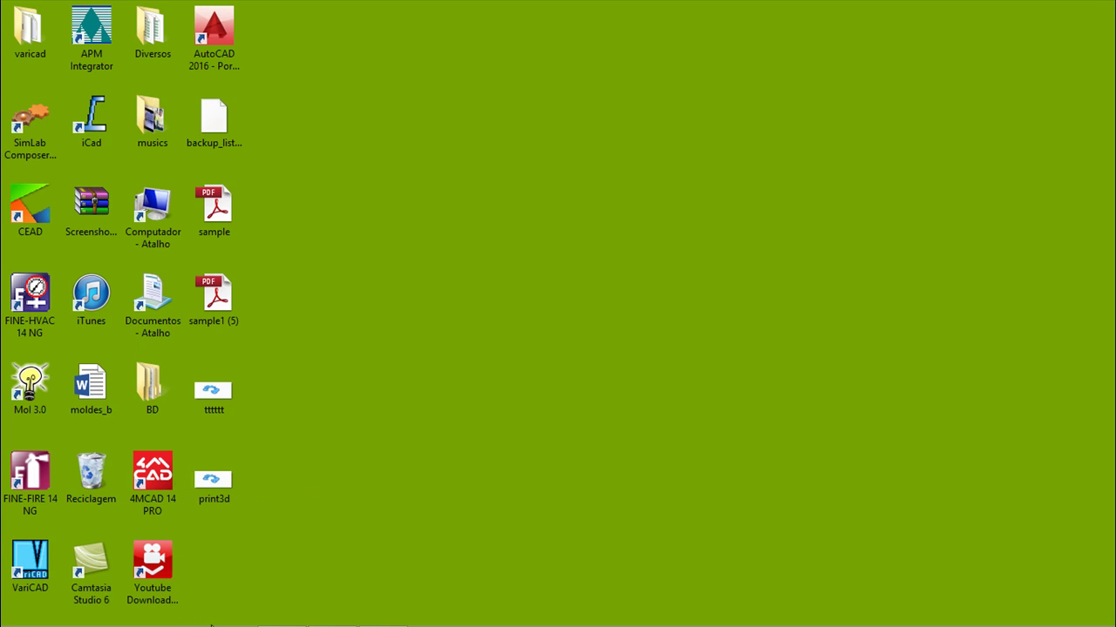
Return to VariCAD and start a high resolution image file output with the pixel density improvement set to 3.3
{"action": "mouse_move", "coordinate": [223, 624]}
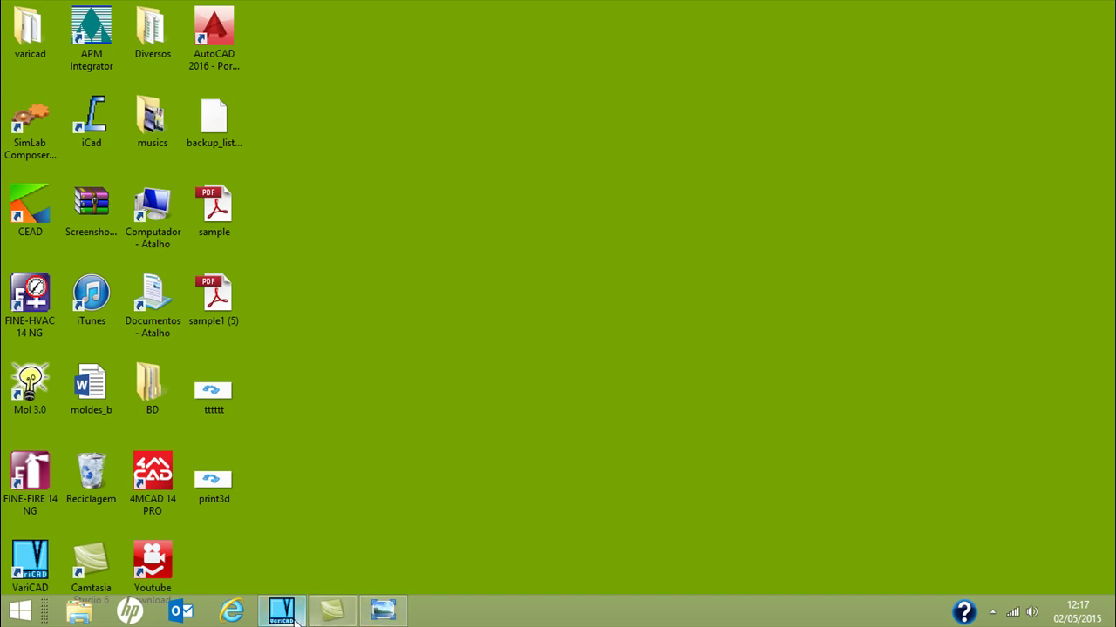
{"action": "mouse_move", "coordinate": [295, 618]}
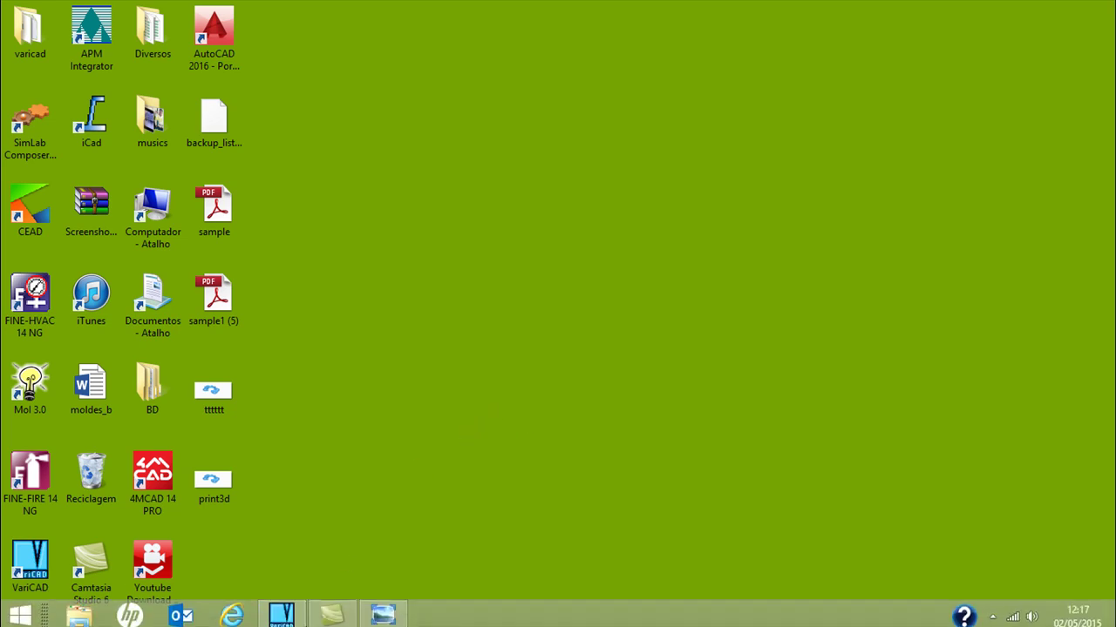
{"action": "left_click", "coordinate": [284, 617]}
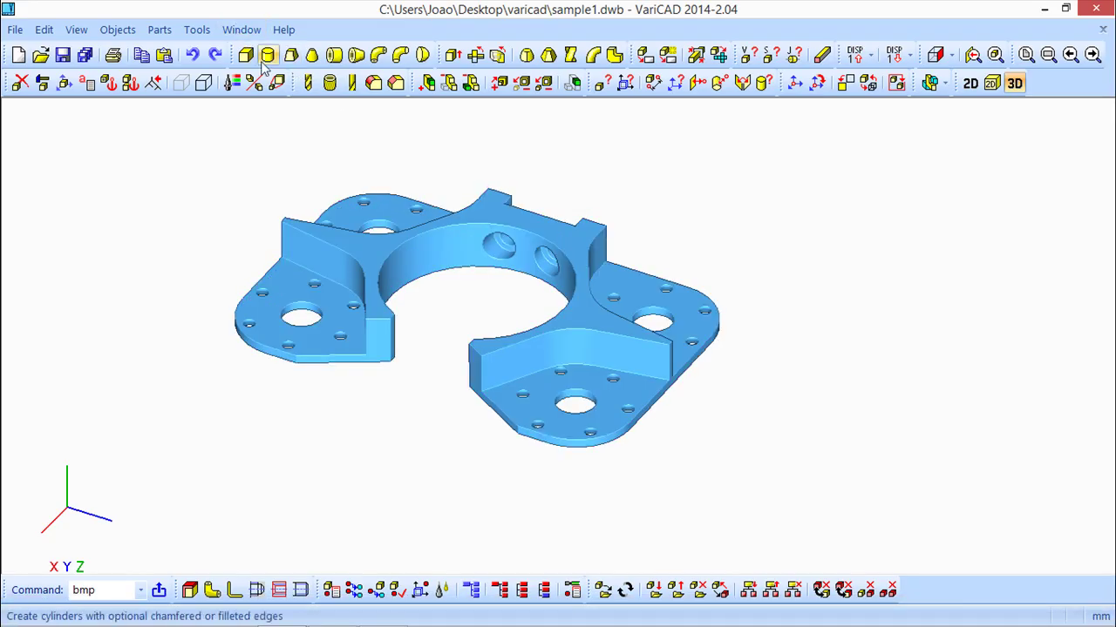
{"action": "left_click", "coordinate": [43, 29]}
{"action": "mouse_move", "coordinate": [15, 29]}
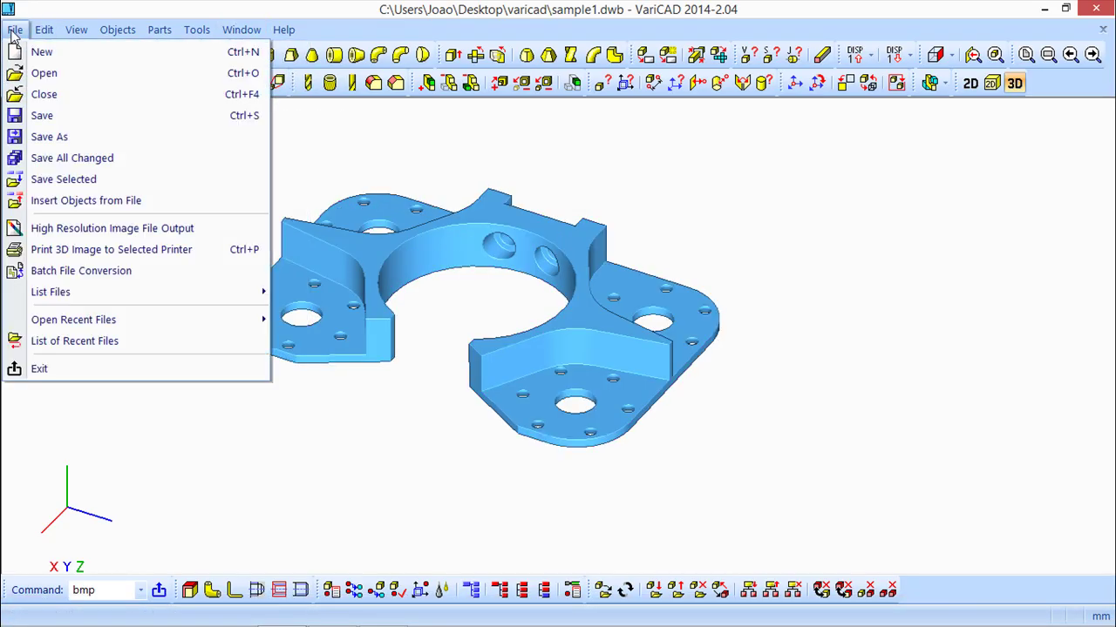
{"action": "left_click", "coordinate": [57, 232]}
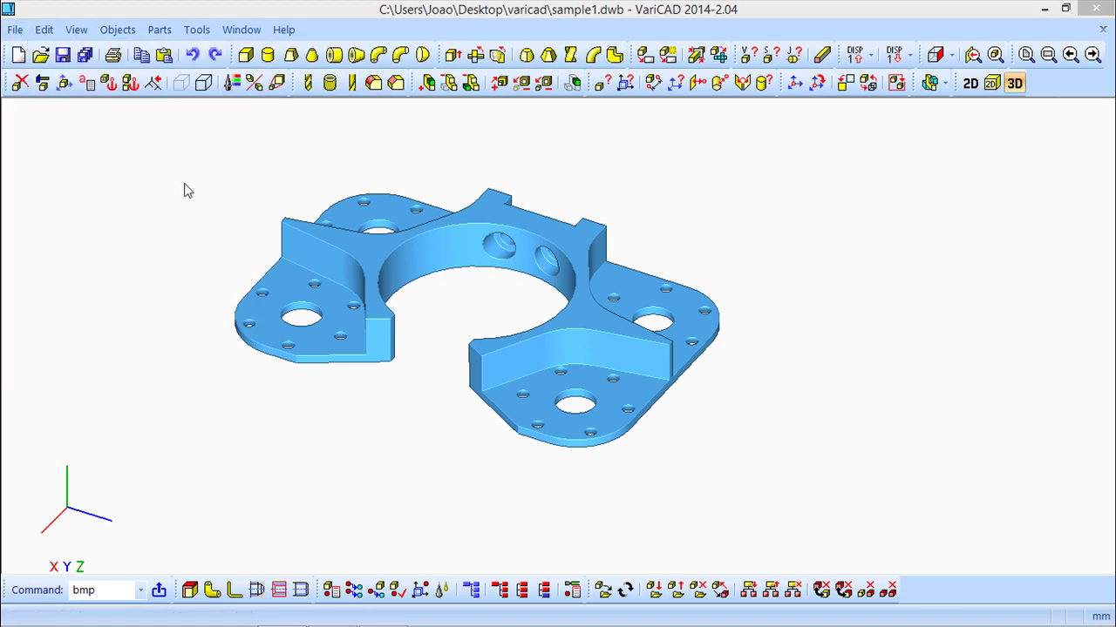
{"action": "left_click_drag", "start_coordinate": [199, 137], "coordinate": [147, 156]}
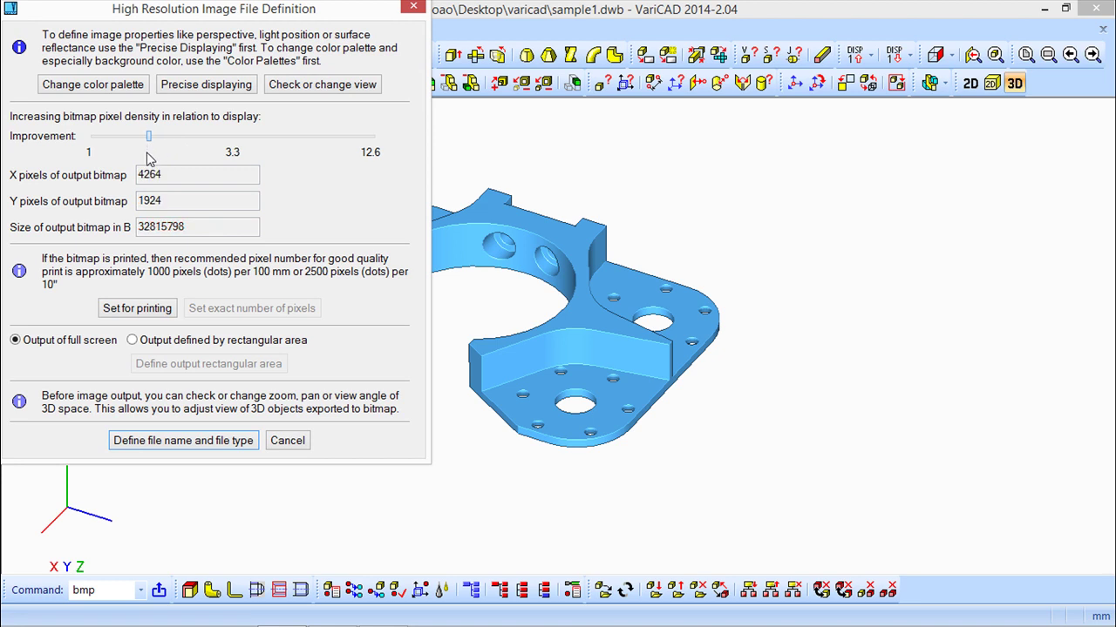
Save the output image on the desktop as a PNG file named oooooo
{"action": "left_click", "coordinate": [191, 443]}
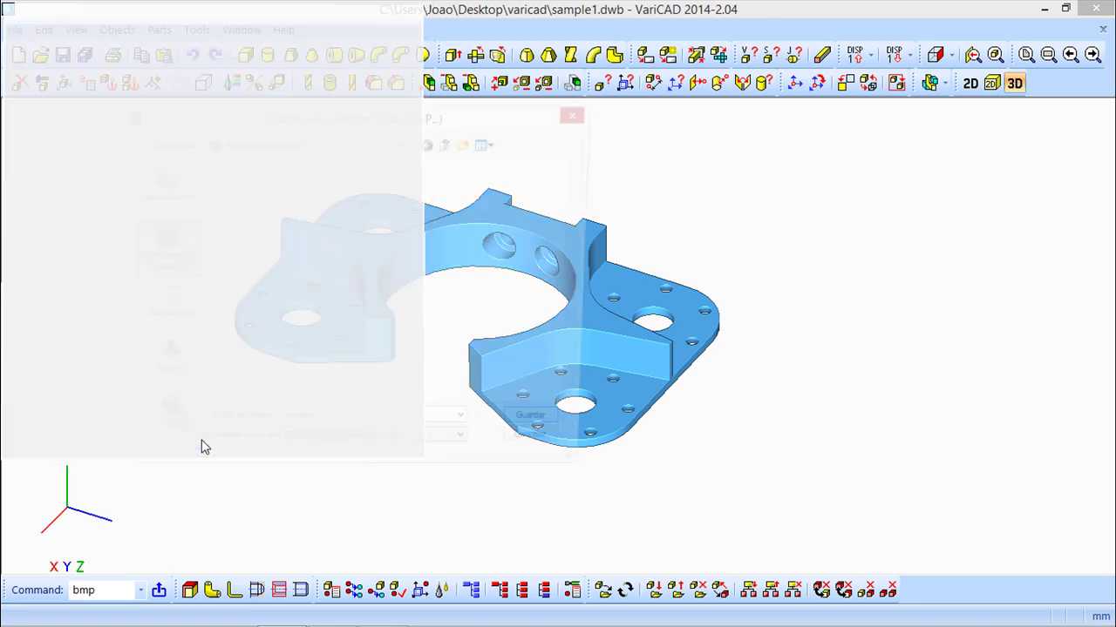
{"action": "double_click", "coordinate": [320, 432]}
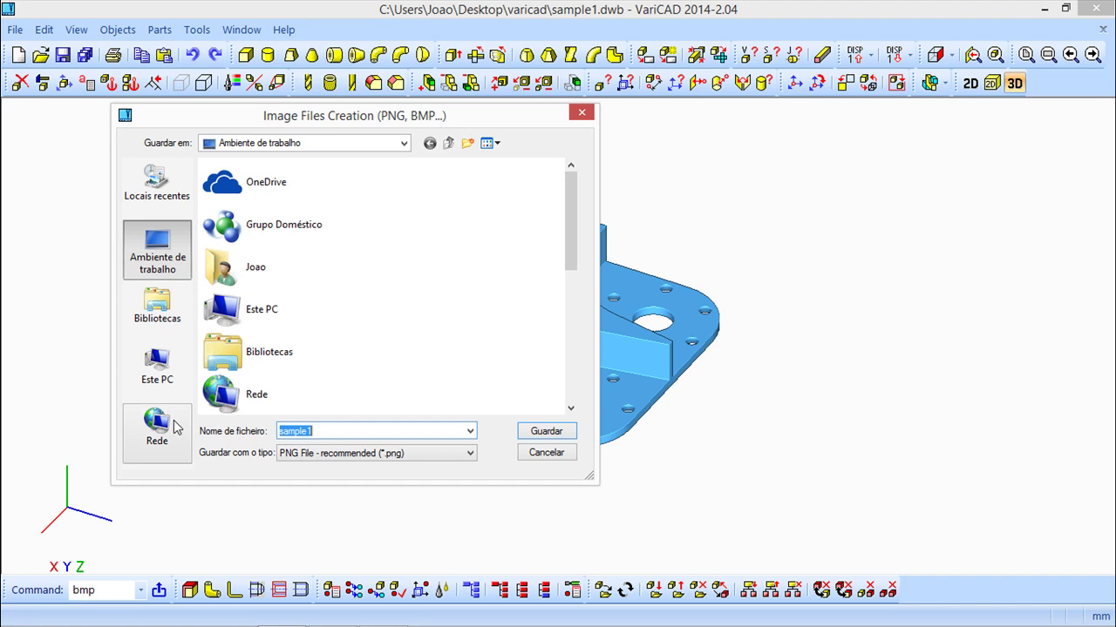
{"action": "type", "text": "oooooo"}
{"action": "left_click", "coordinate": [546, 432]}
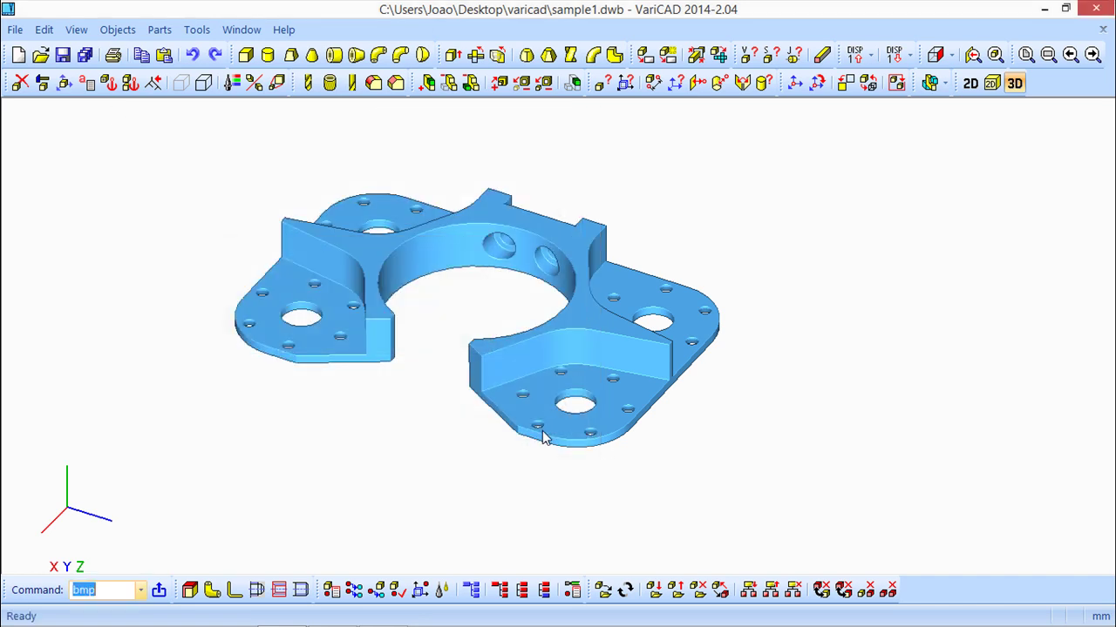
Open the oooooo image from the desktop in the Windows photo viewer and examine its edges at close range
{"action": "left_click", "coordinate": [1039, 11]}
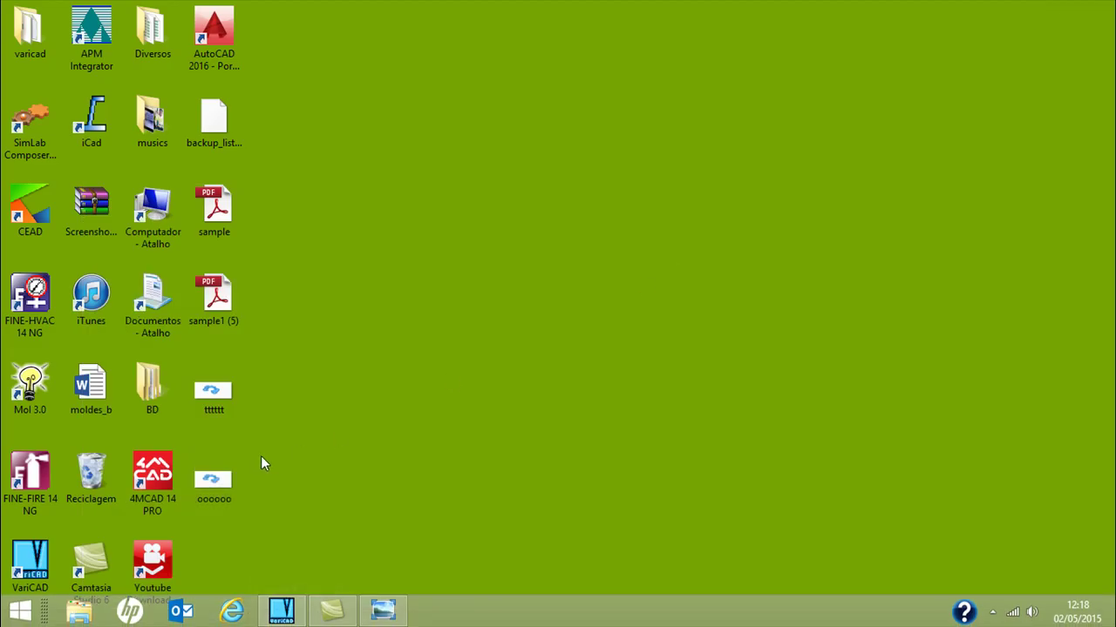
{"action": "right_click", "coordinate": [216, 484]}
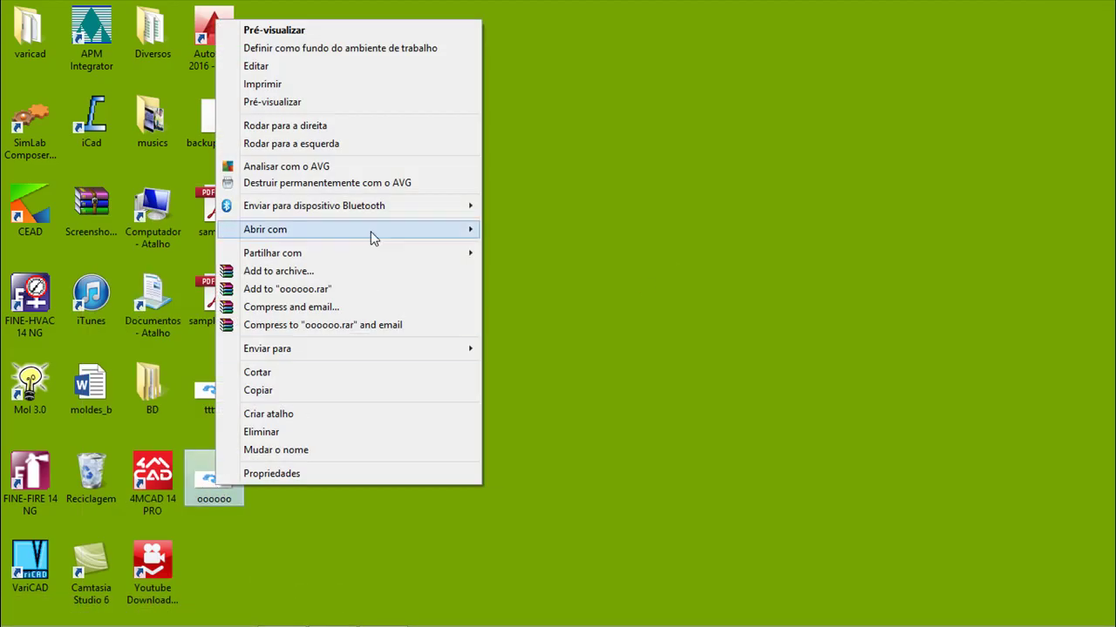
{"action": "mouse_move", "coordinate": [371, 230]}
{"action": "left_click", "coordinate": [573, 281]}
{"action": "scroll", "coordinate": [571, 290], "scroll_direction": "up", "scroll_amount": 8}
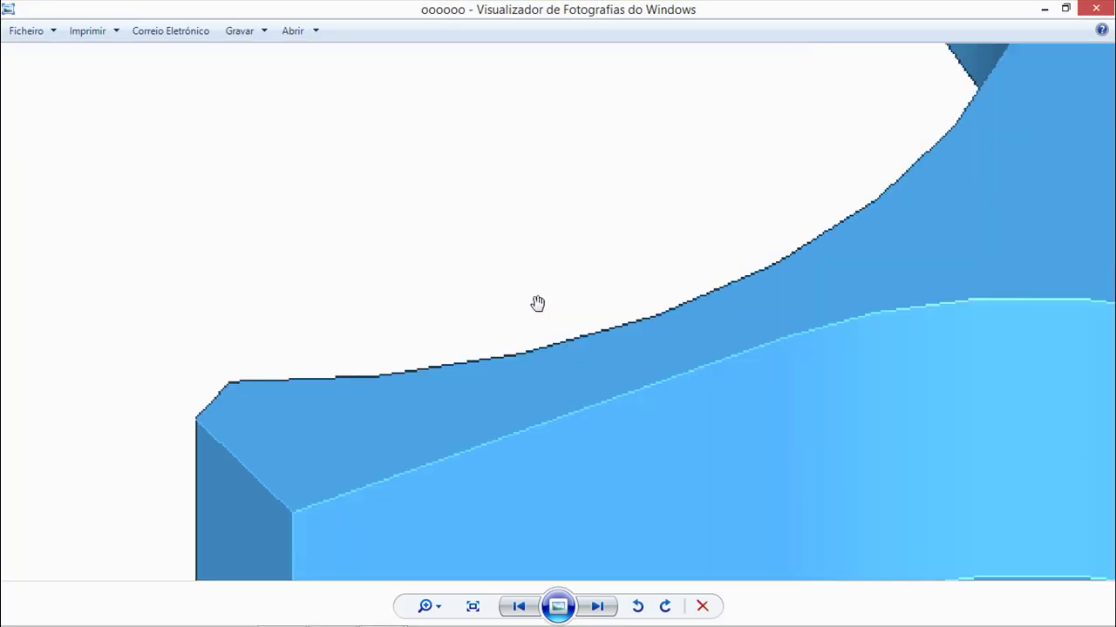
{"action": "scroll", "coordinate": [538, 303], "scroll_direction": "up", "scroll_amount": 1}
Compare the edge quality of the tttttt and oooooo images at close range, ending on a wider view of oooooo
{"action": "left_click", "coordinate": [389, 620]}
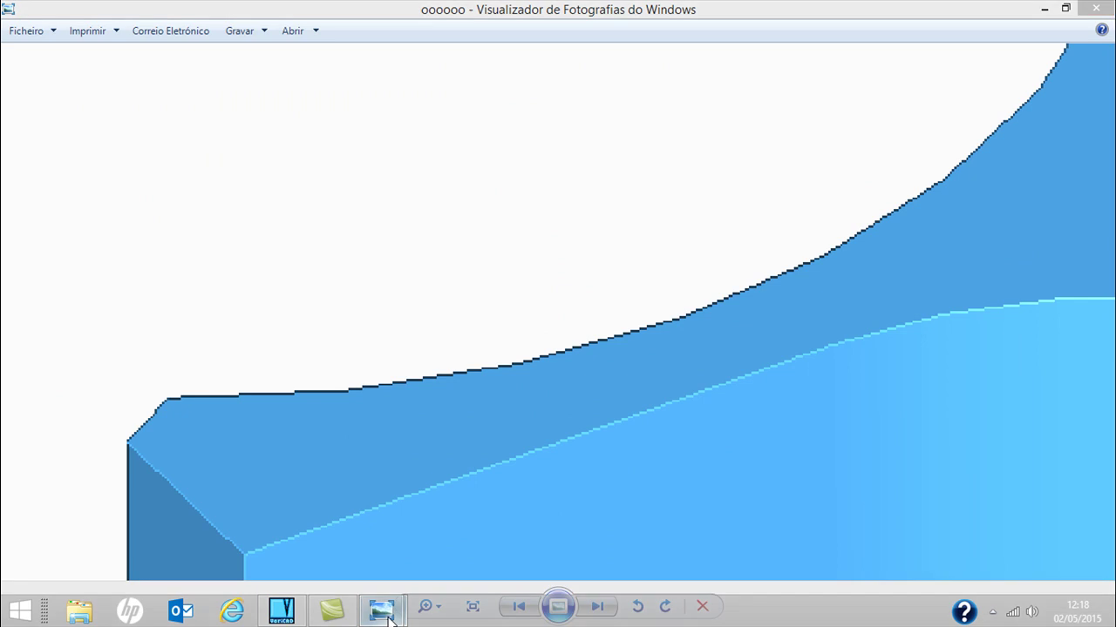
{"action": "left_click", "coordinate": [284, 543]}
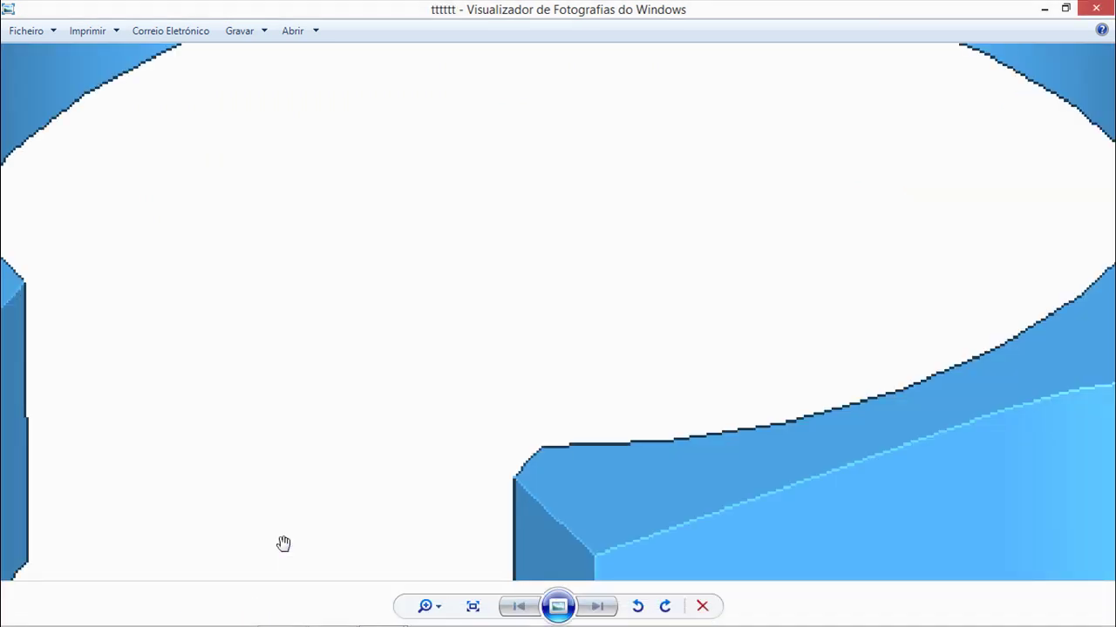
{"action": "mouse_move", "coordinate": [481, 624]}
{"action": "mouse_move", "coordinate": [389, 614]}
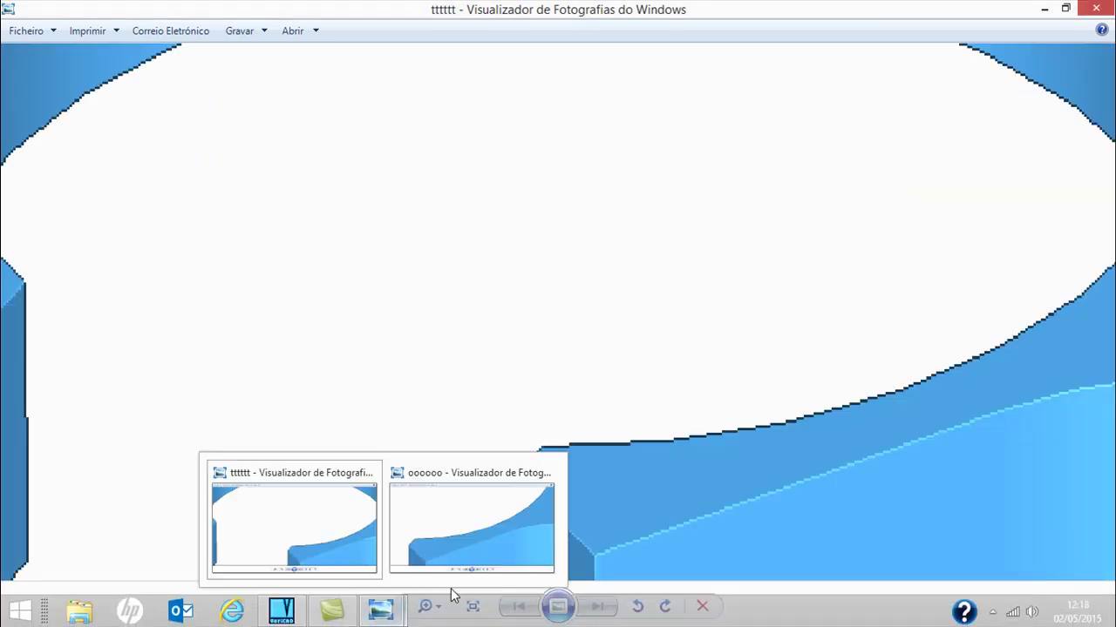
{"action": "left_click", "coordinate": [472, 527]}
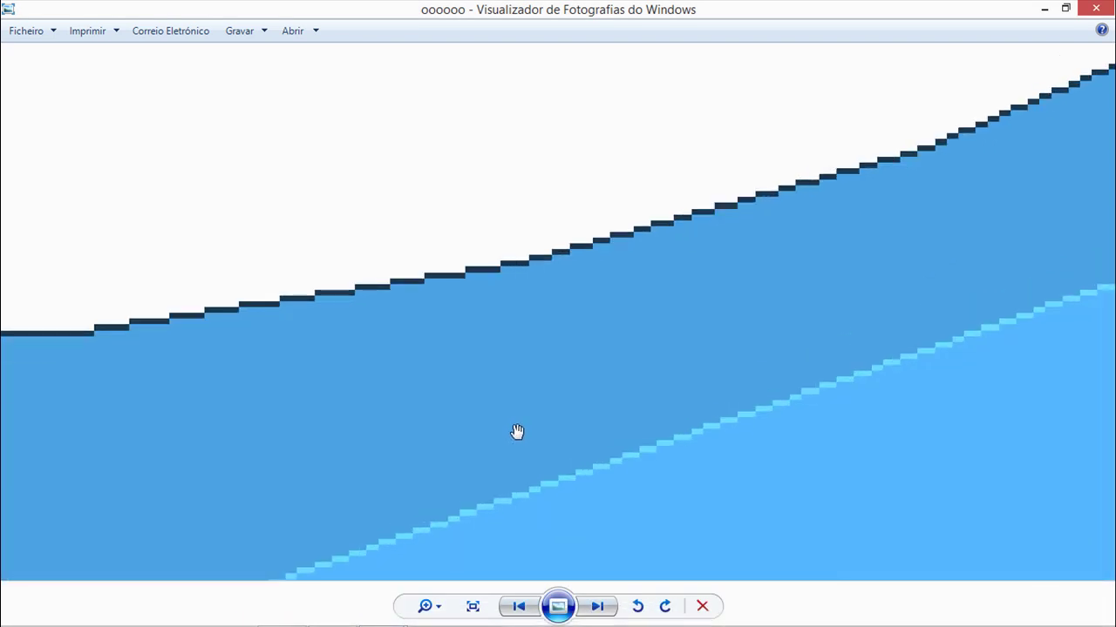
{"action": "scroll", "coordinate": [518, 434], "scroll_direction": "down", "scroll_amount": 5}
{"action": "scroll", "coordinate": [512, 423], "scroll_direction": "up", "scroll_amount": 3}
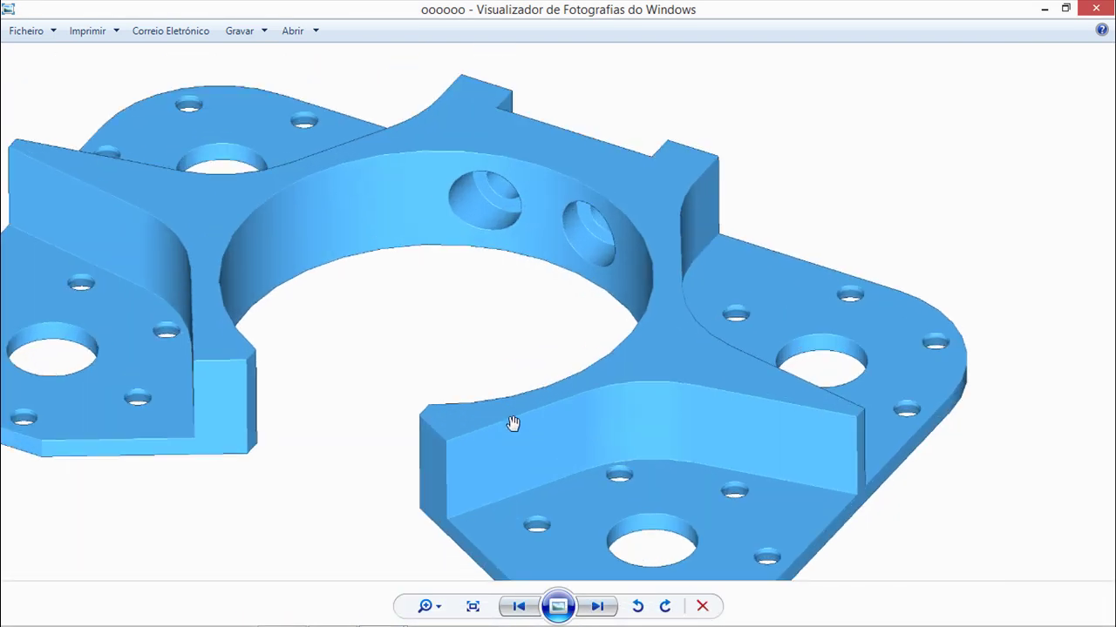
Switch to the tttttt image and show the part at a magnification similar to the oooooo view
{"action": "mouse_move", "coordinate": [443, 624]}
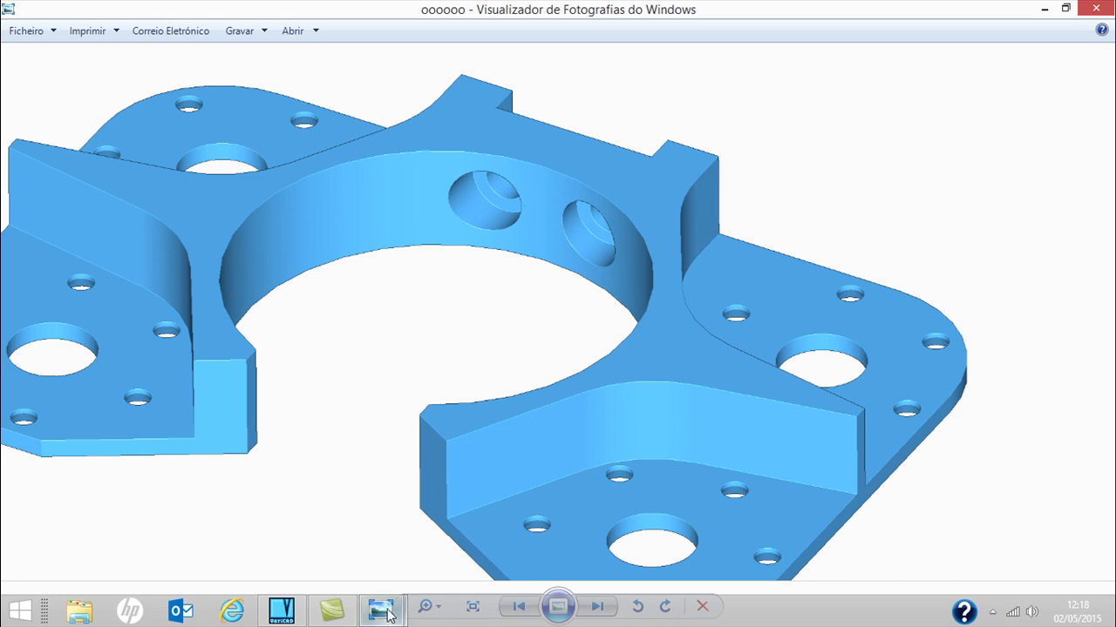
{"action": "mouse_move", "coordinate": [387, 615]}
{"action": "left_click", "coordinate": [304, 535]}
{"action": "scroll", "coordinate": [430, 376], "scroll_direction": "down", "scroll_amount": 4}
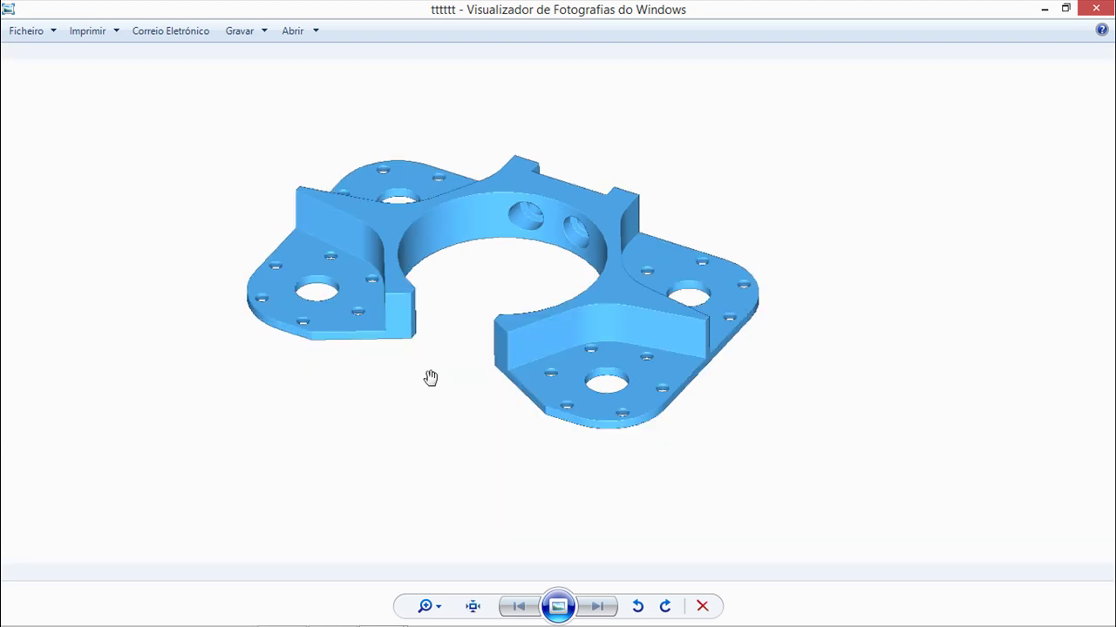
{"action": "scroll", "coordinate": [431, 381], "scroll_direction": "up", "scroll_amount": 2}
{"action": "left_click_drag", "start_coordinate": [503, 276], "coordinate": [449, 393]}
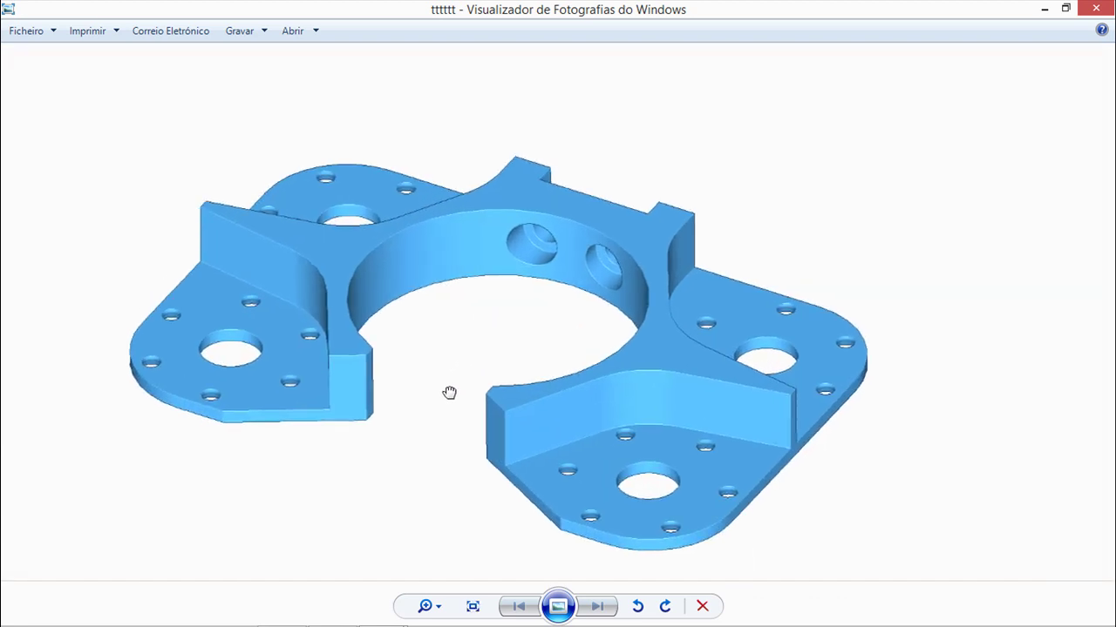
{"action": "scroll", "coordinate": [448, 393], "scroll_direction": "up", "scroll_amount": 2}
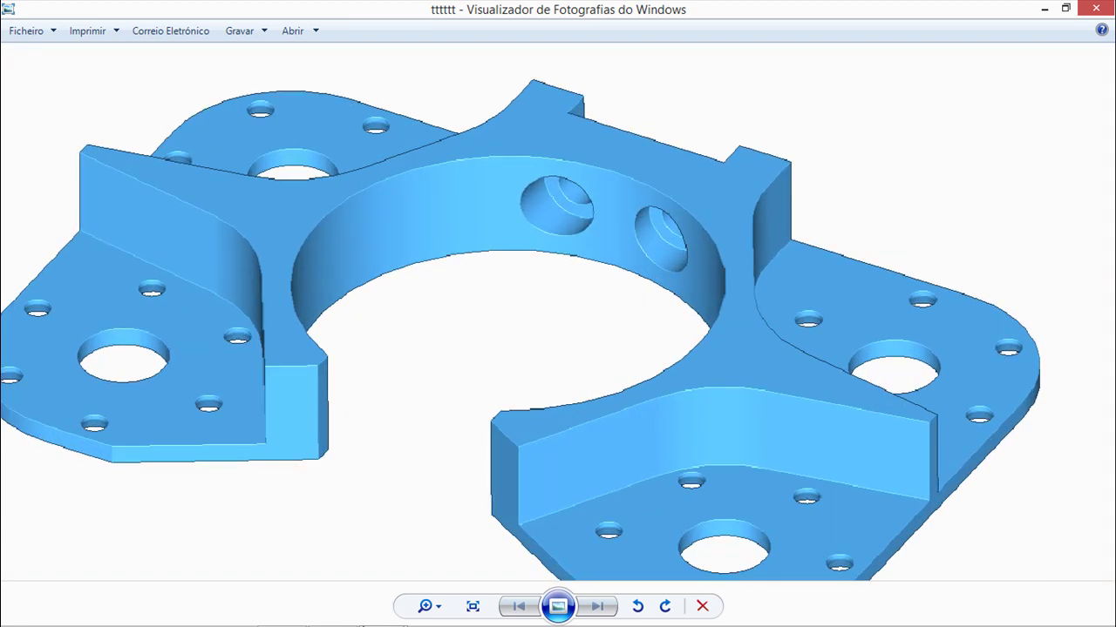
Compare the window previews of the oooooo and tttttt images, and return to the sample1 model in VariCAD
{"action": "mouse_move", "coordinate": [380, 609]}
{"action": "mouse_move", "coordinate": [478, 537]}
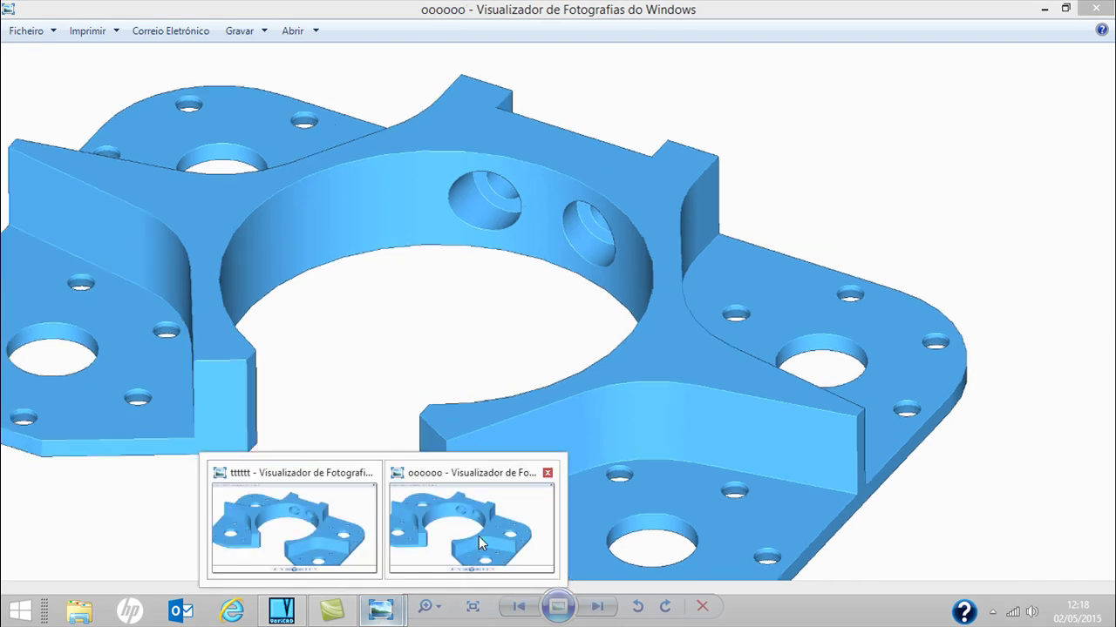
{"action": "mouse_move", "coordinate": [333, 539]}
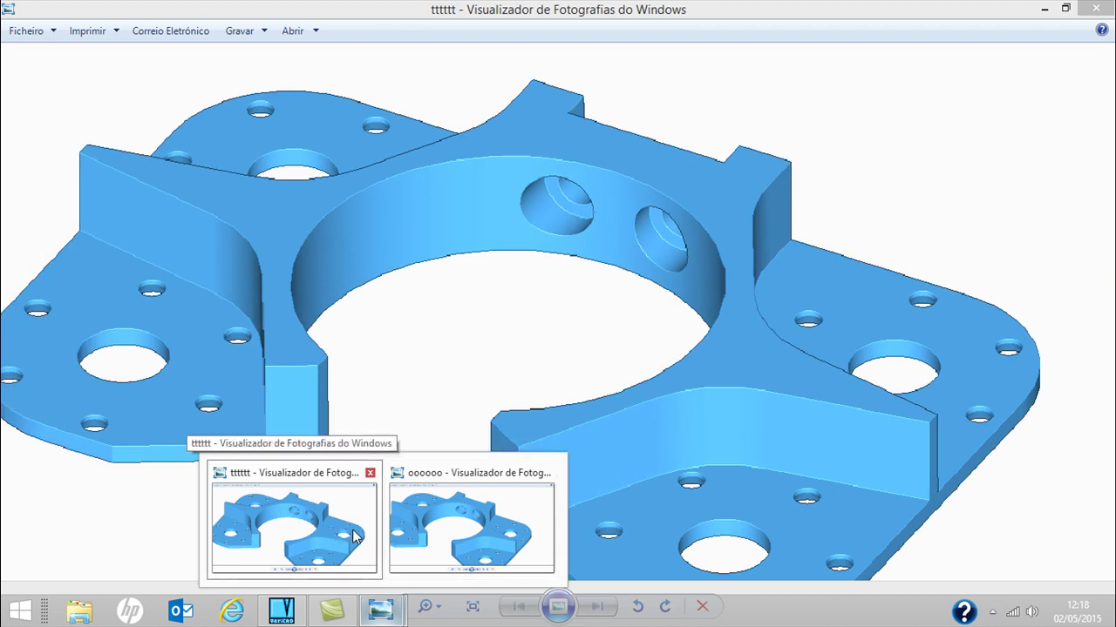
{"action": "mouse_move", "coordinate": [445, 516]}
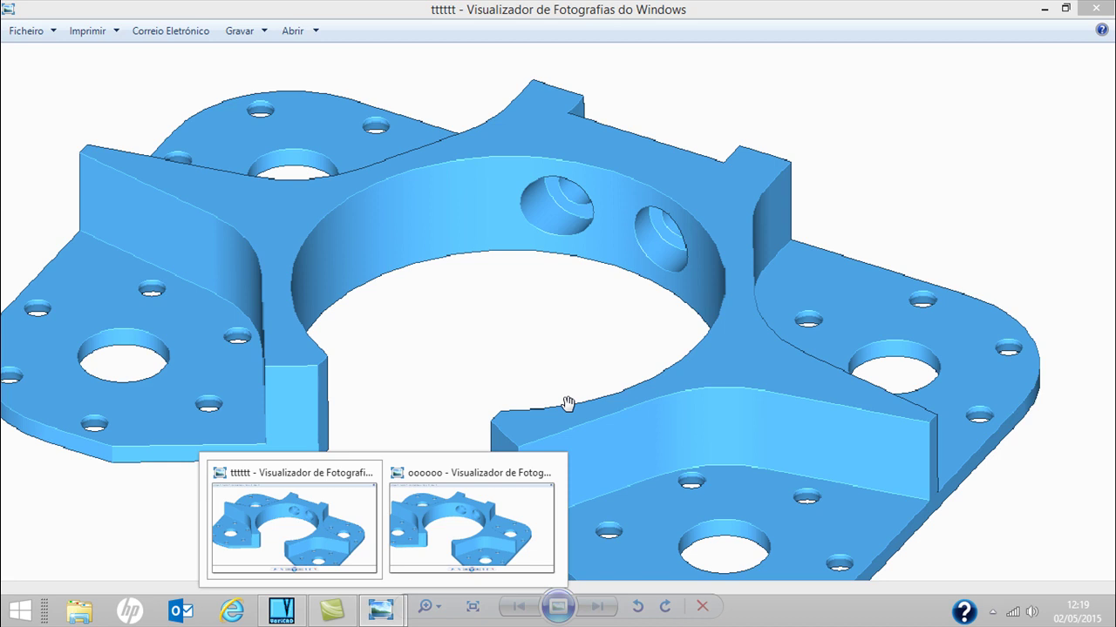
{"action": "left_click", "coordinate": [280, 610]}
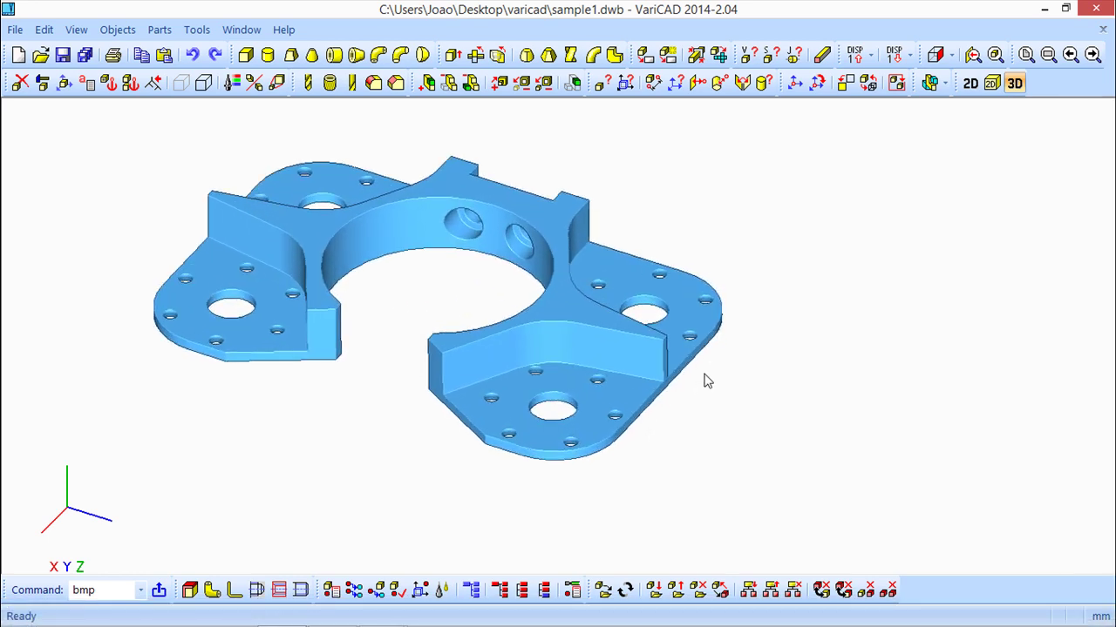
{"action": "scroll", "coordinate": [710, 376], "scroll_direction": "down", "scroll_amount": 1}
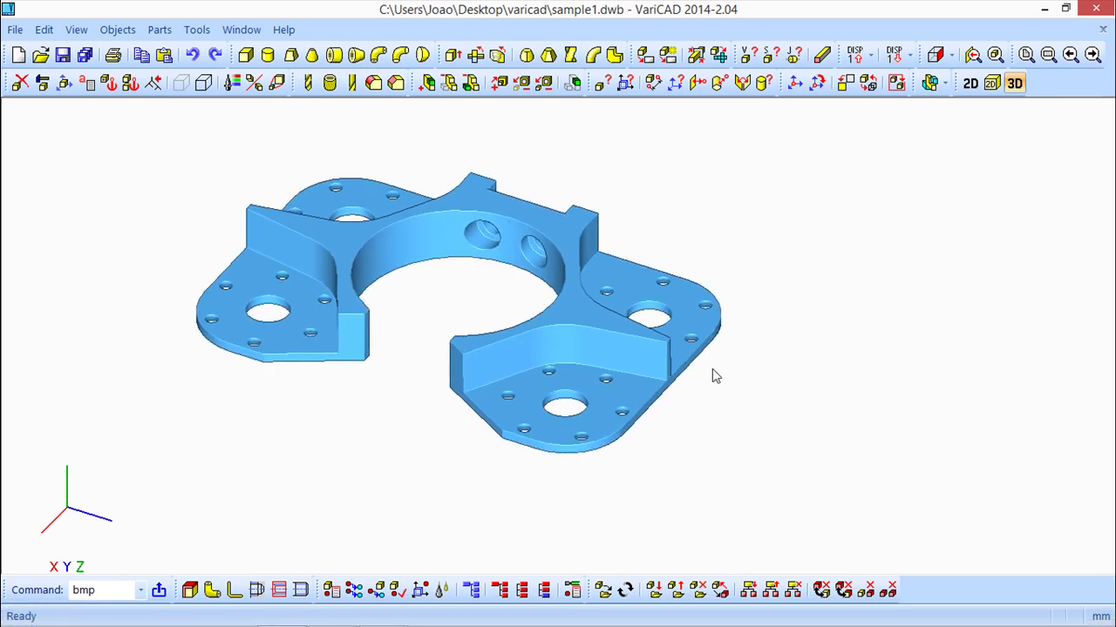